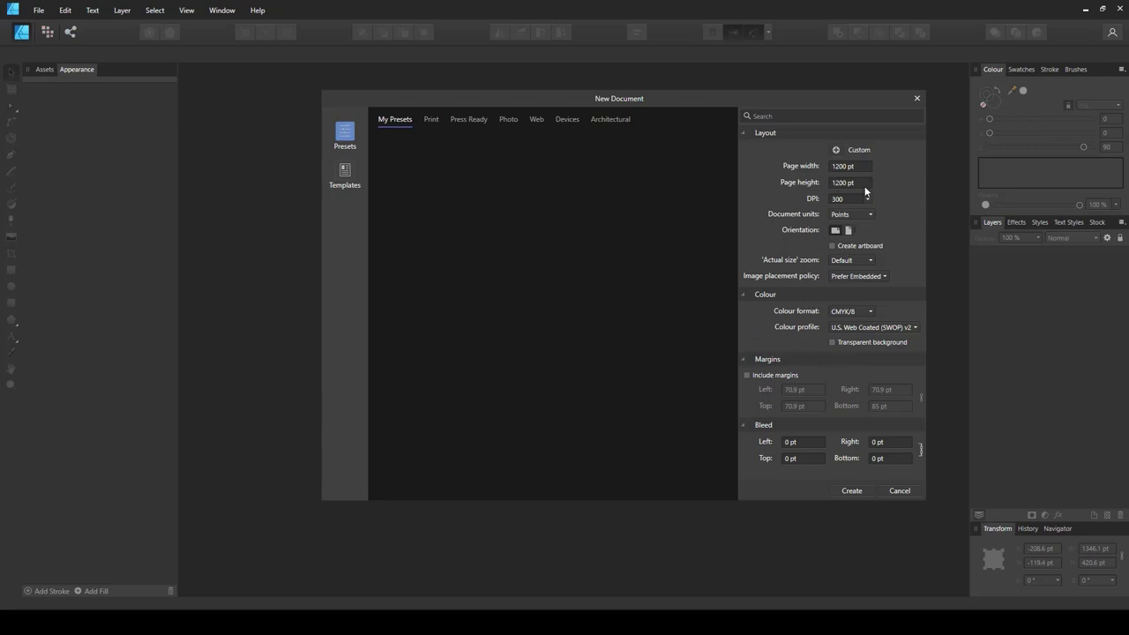
Create a 1200 × 1200 pt document at 300 DPI with the CMYK/8 colour format and no artboard.
left_click(831, 314)
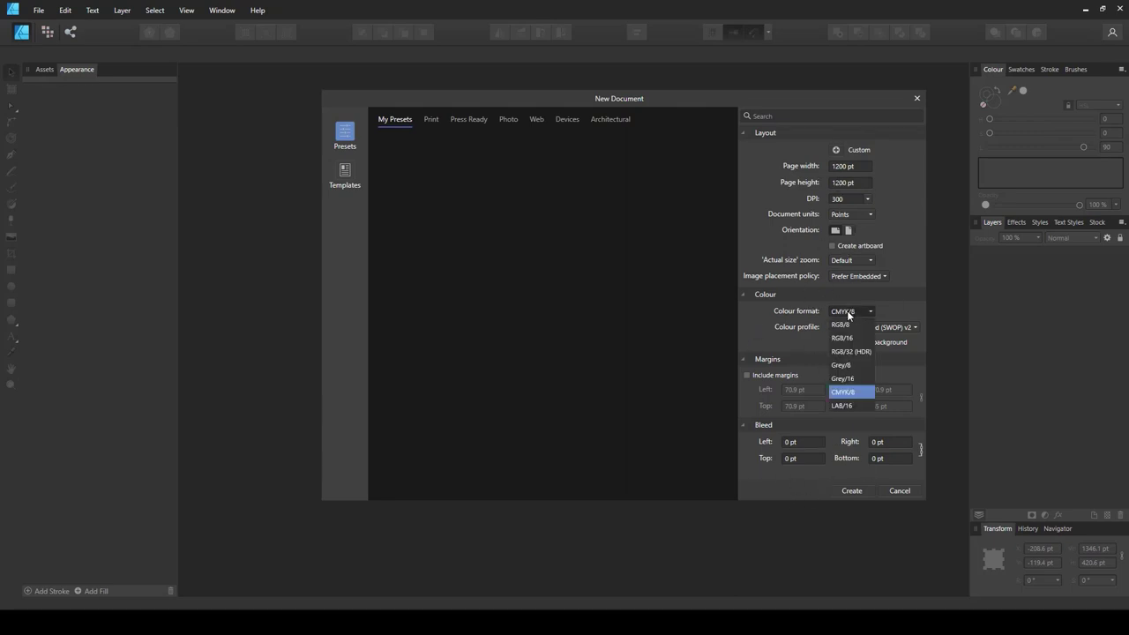
left_click(909, 309)
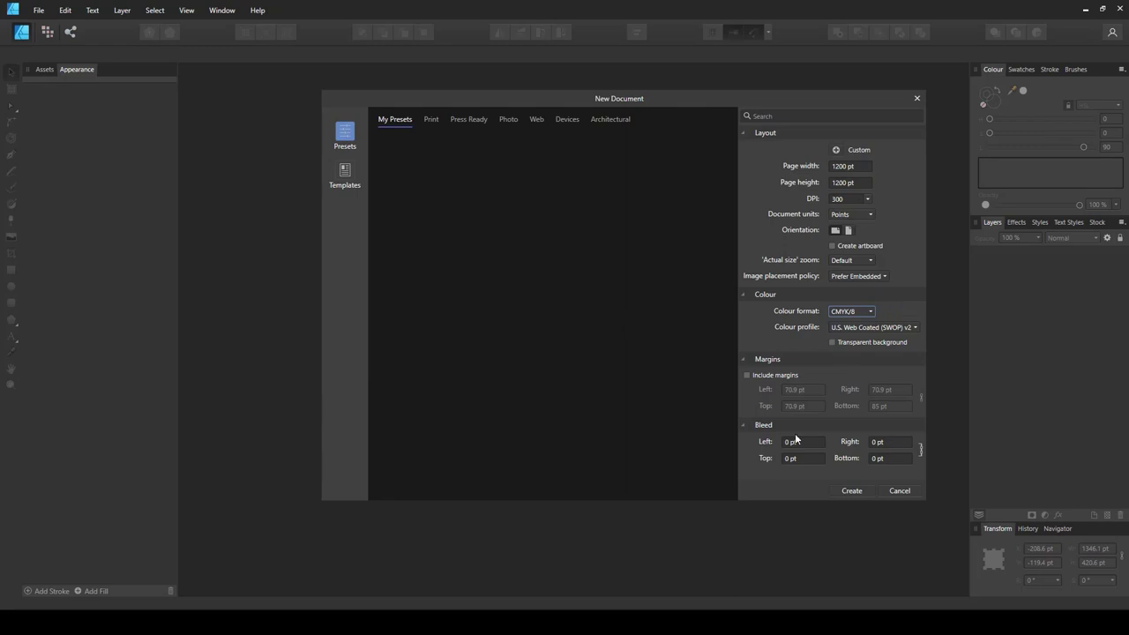
left_click(851, 491)
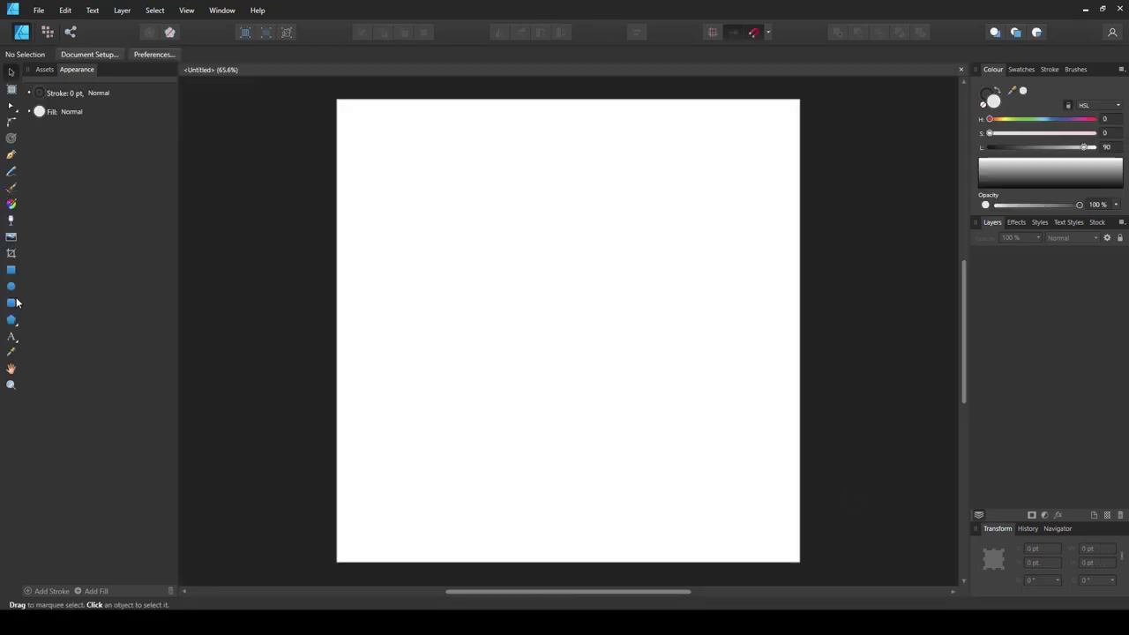
Draw a square about 347 pt wide near the middle of the page and set its width and height to 400 pt.
left_click(12, 270)
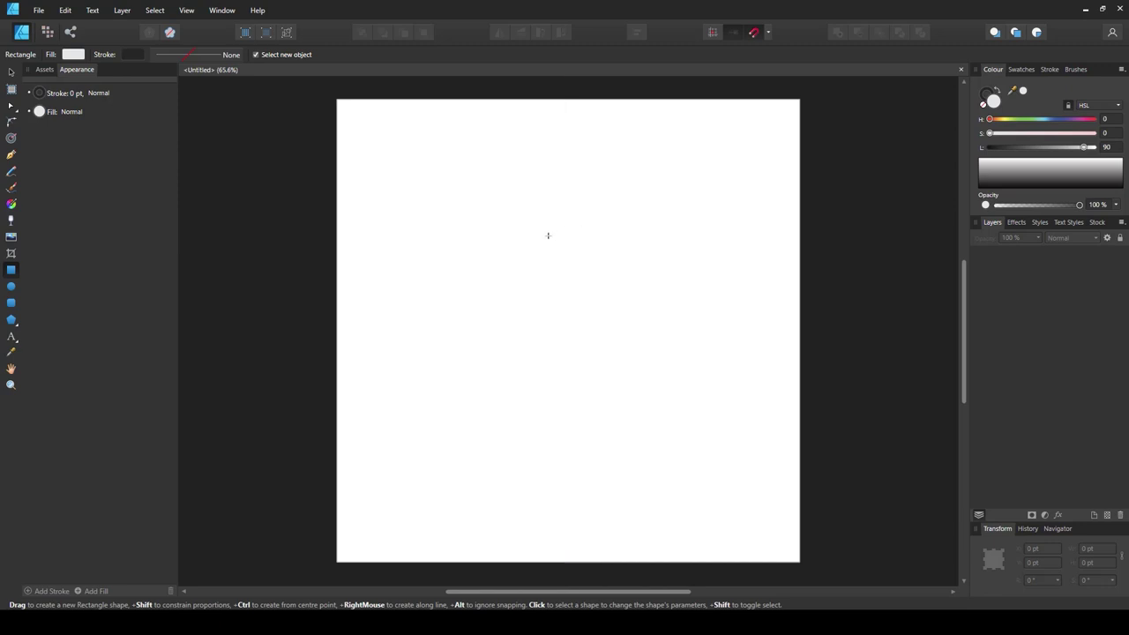
left_click_drag(487, 237, 621, 369)
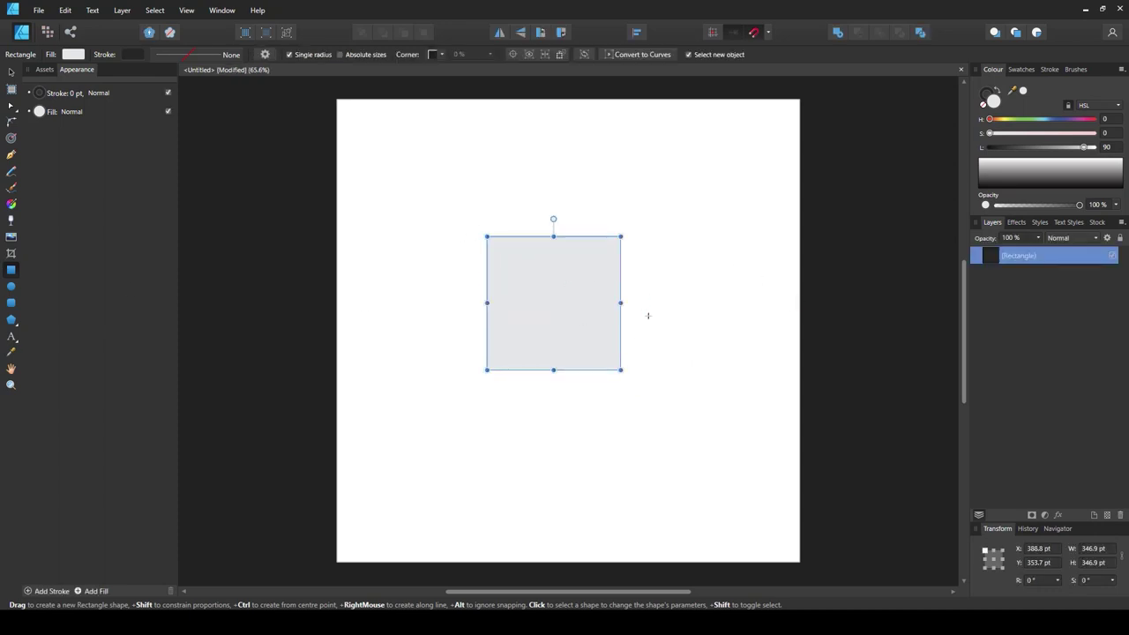
left_click(1098, 549)
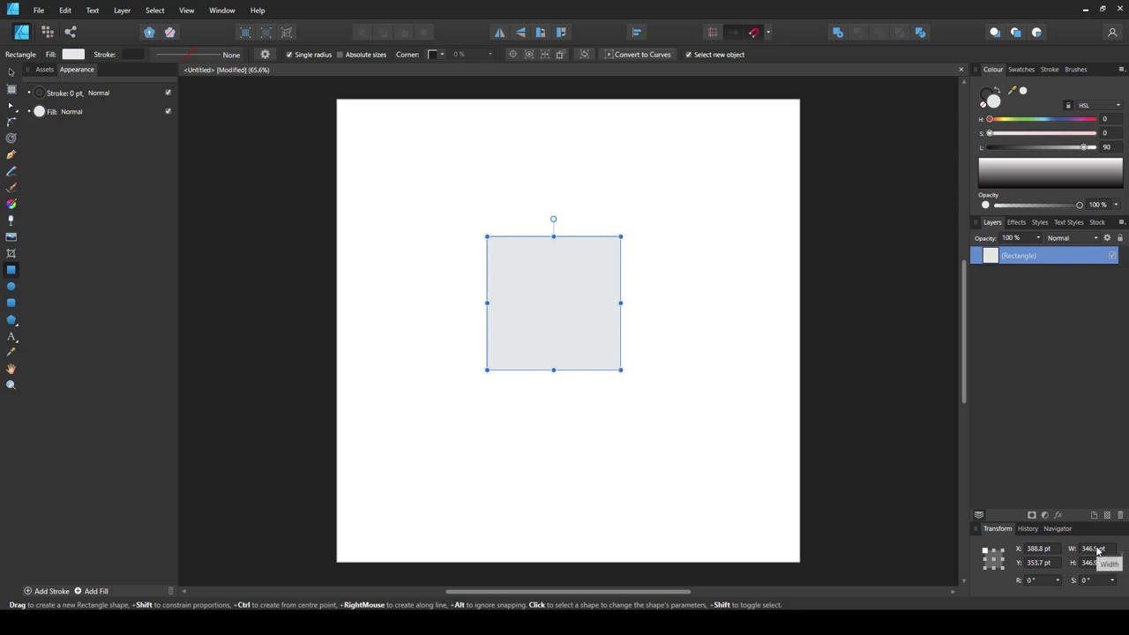
type("400")
key("Tab")
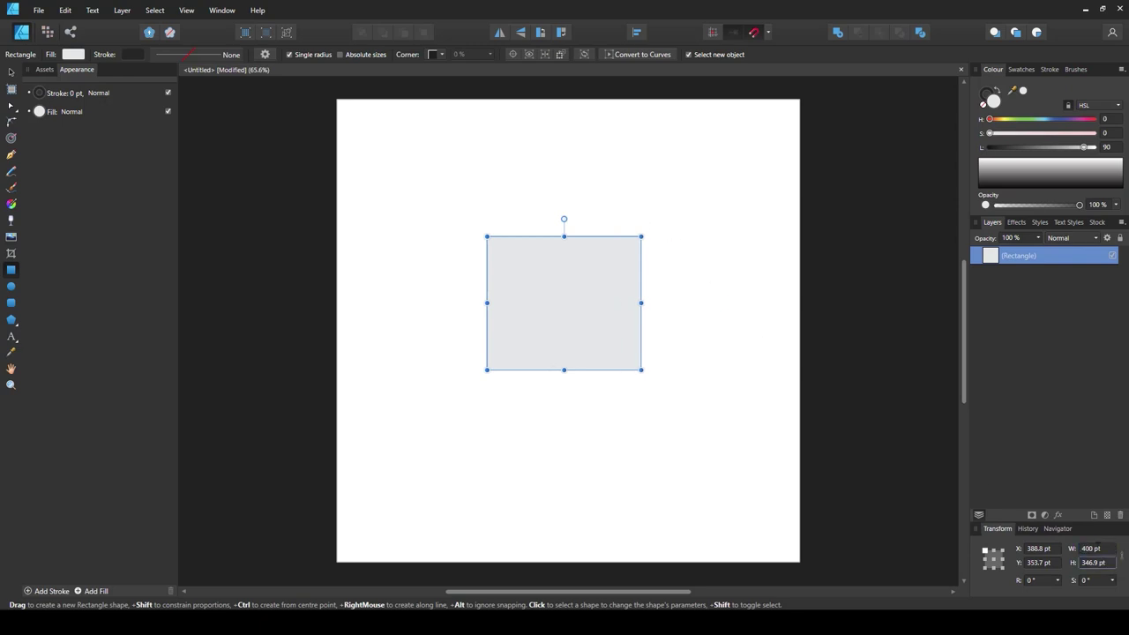
type("400")
key("Return")
key("v")
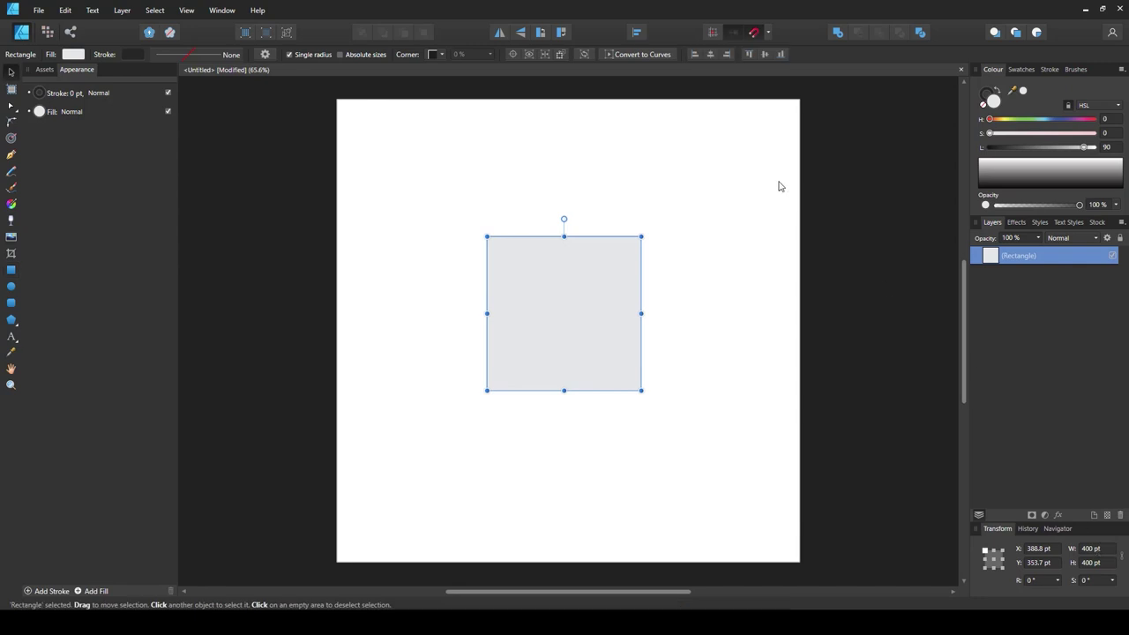
Centre the square horizontally and vertically on the page.
left_click(710, 55)
left_click(764, 54)
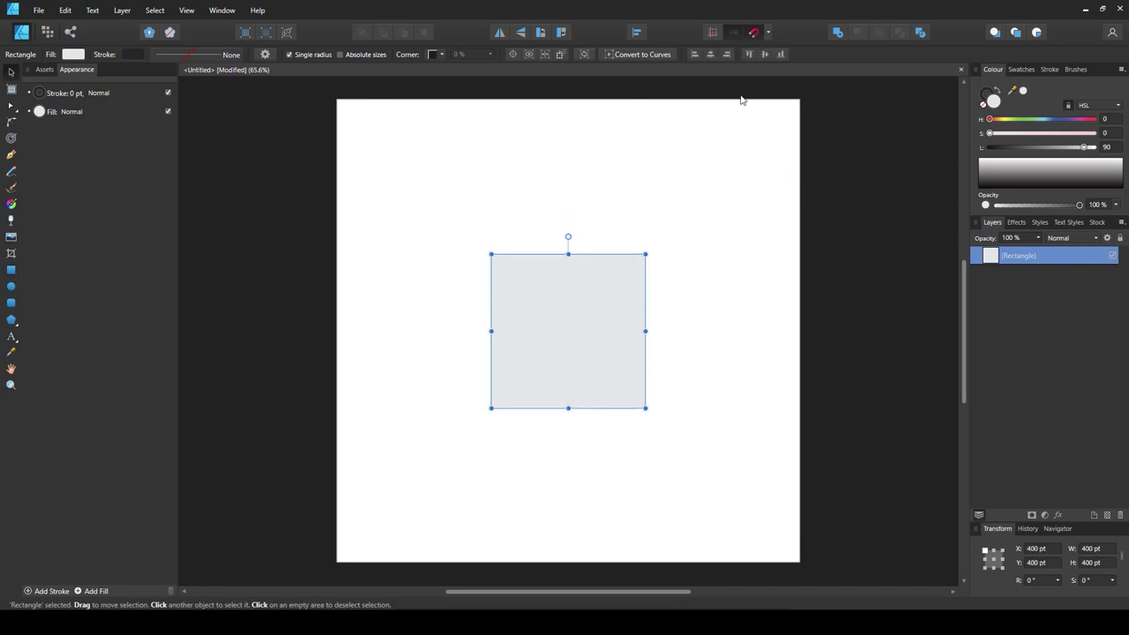
left_click(691, 272)
Give the square a black outline with a stroke width of 3.6 pt.
left_click(583, 321)
left_click(132, 55)
left_click(190, 55)
left_click(190, 54)
left_click_drag(158, 97, 180, 99)
left_click(612, 125)
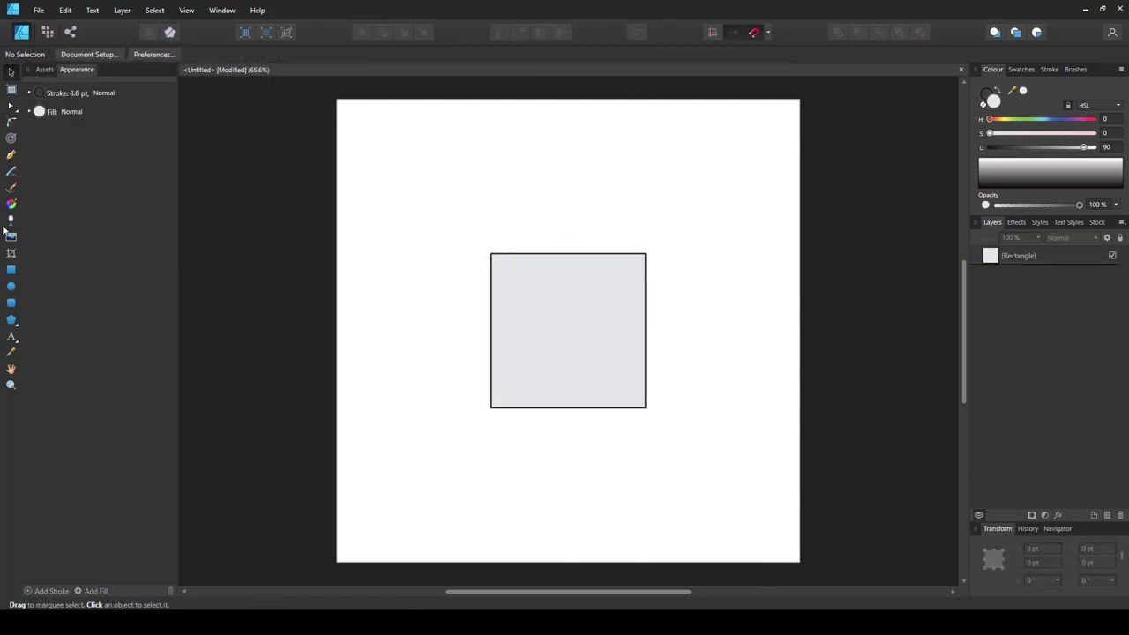
Draw a polygon about 296 pt in size over the square and set it to 6 sides.
left_click(12, 321)
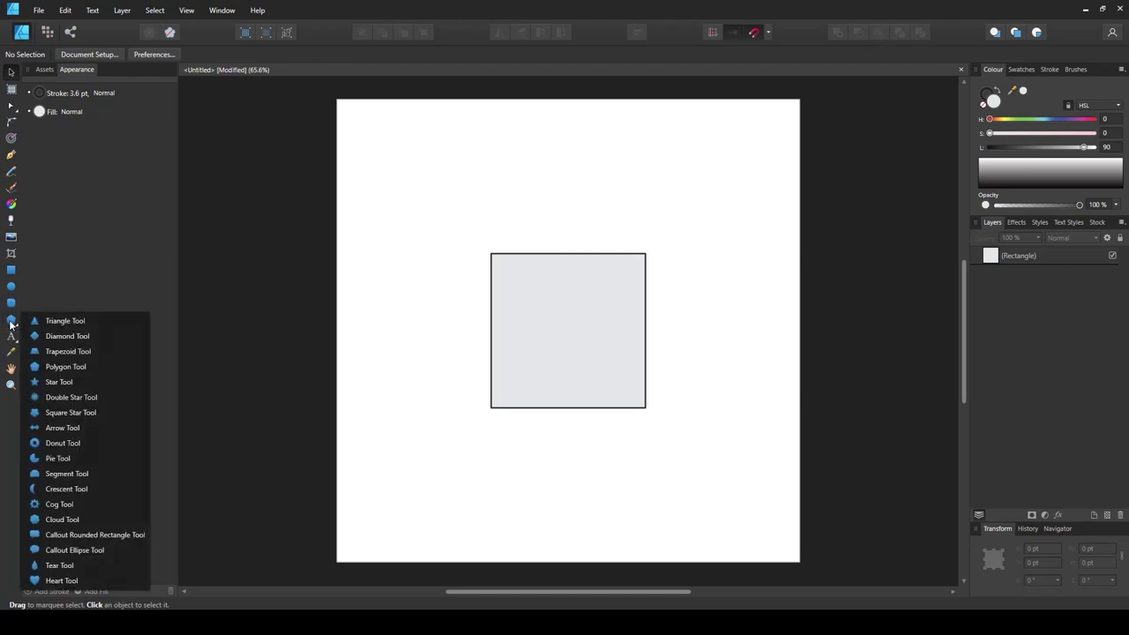
left_click(40, 369)
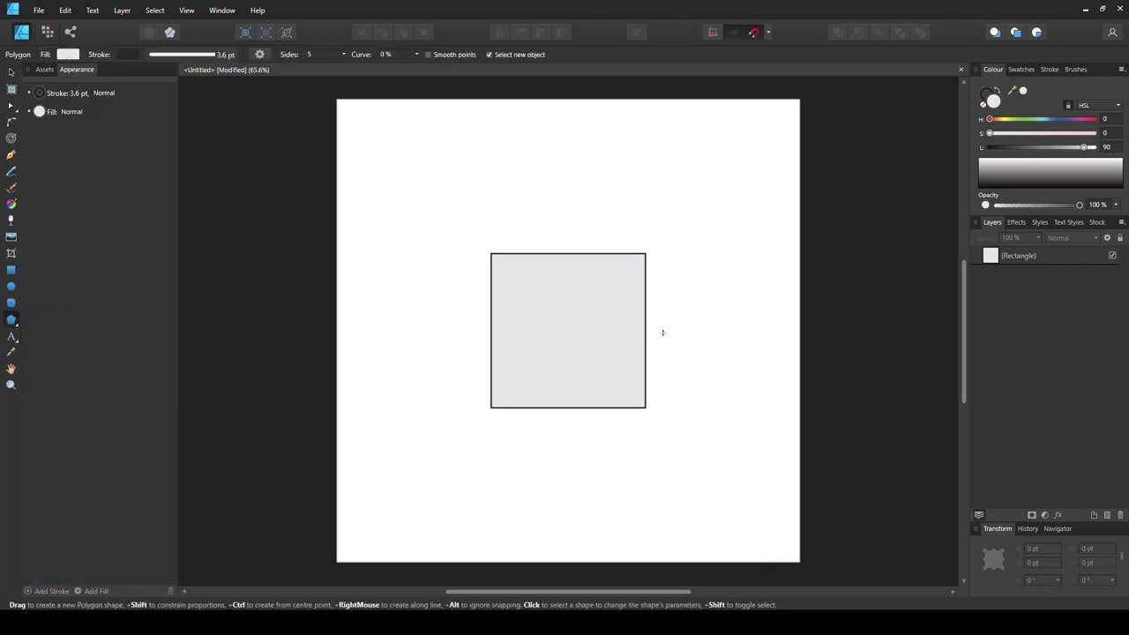
left_click_drag(524, 278, 615, 401)
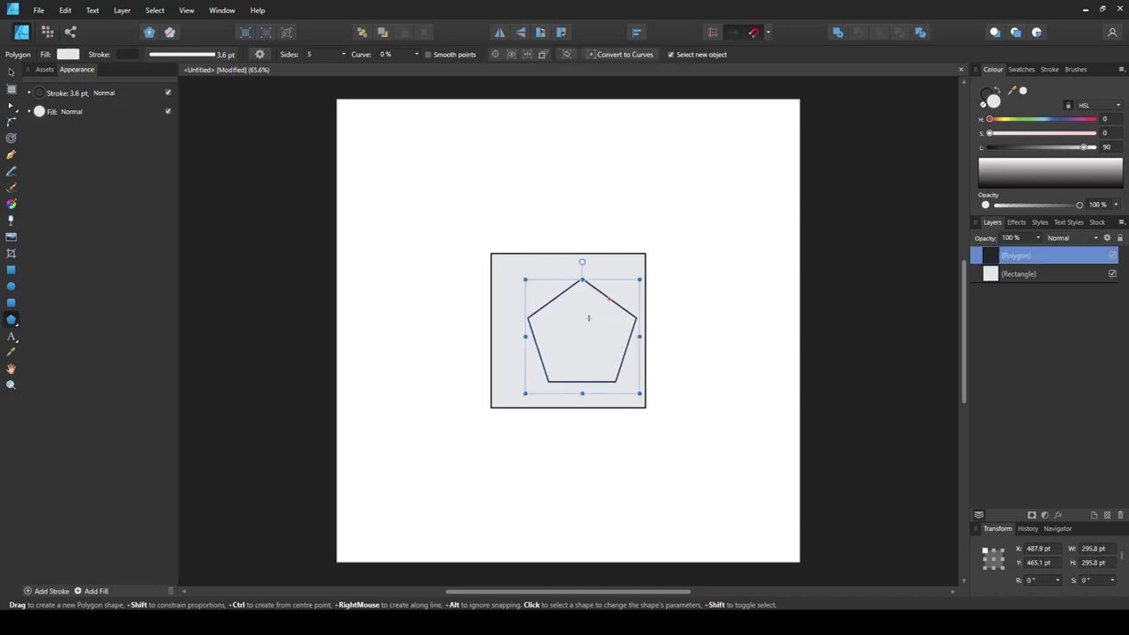
left_click(322, 55)
type("6")
key("Return")
key("v")
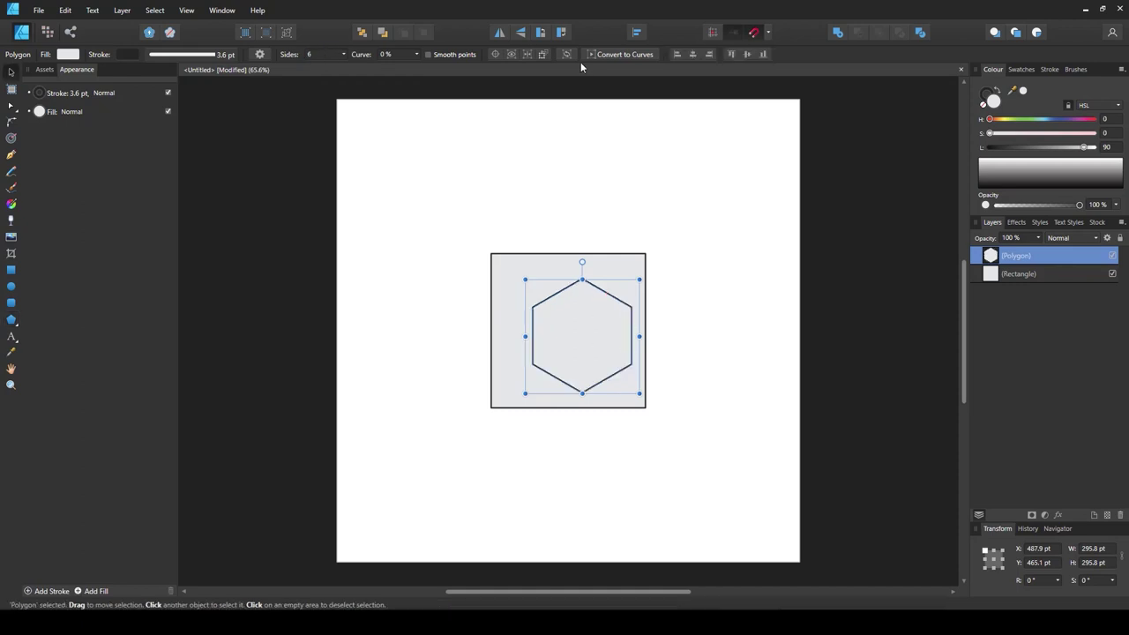
Centre the hexagon on the page and enlarge it proportionally to 400 pt so its points meet the square's upper and lower edges.
left_click(693, 54)
left_click(747, 54)
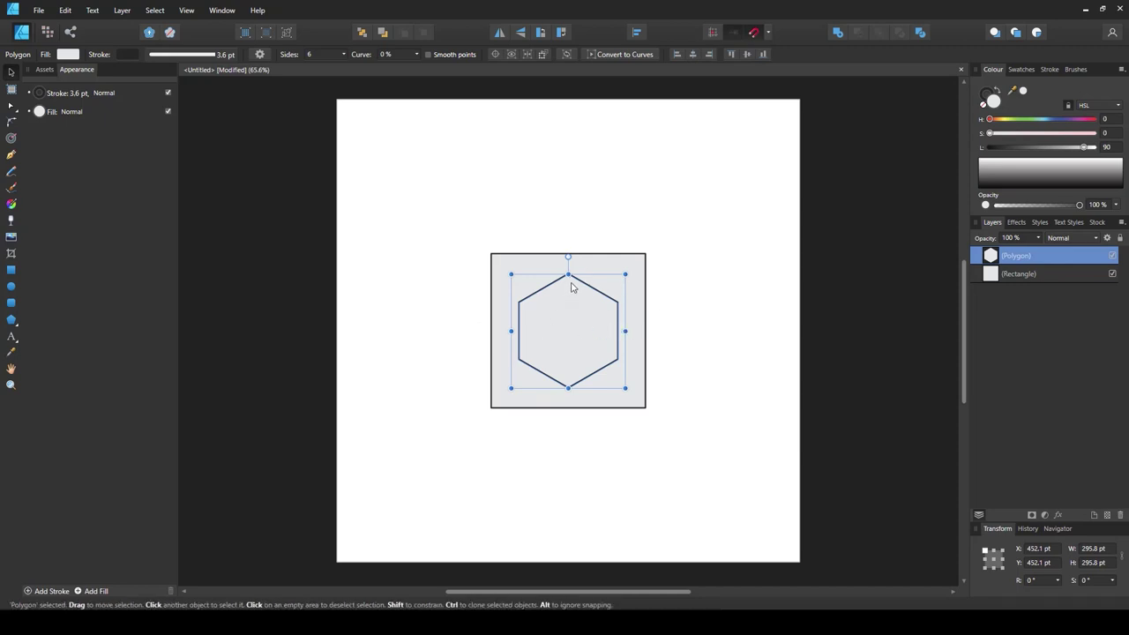
left_click_drag(568, 274, 568, 254)
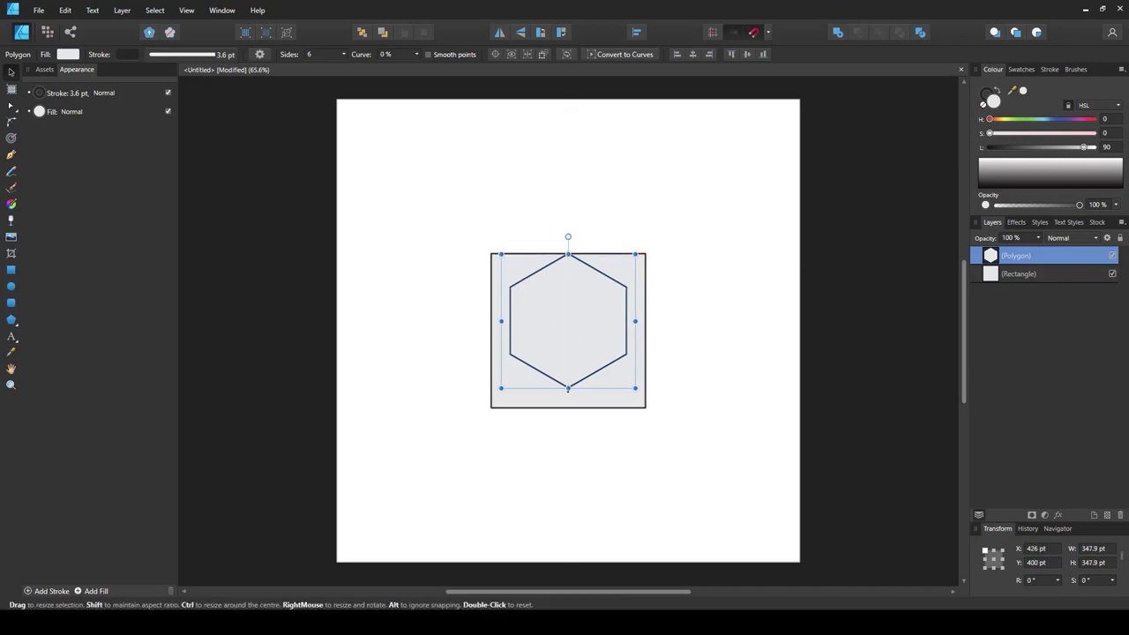
left_click_drag(568, 389, 569, 409)
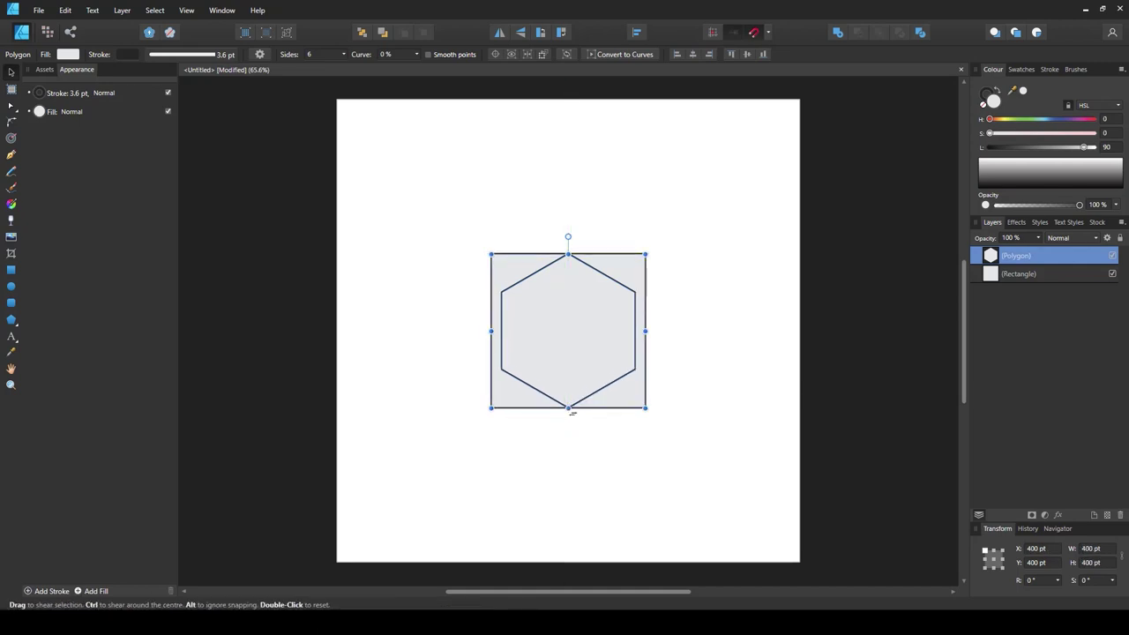
left_click(760, 372)
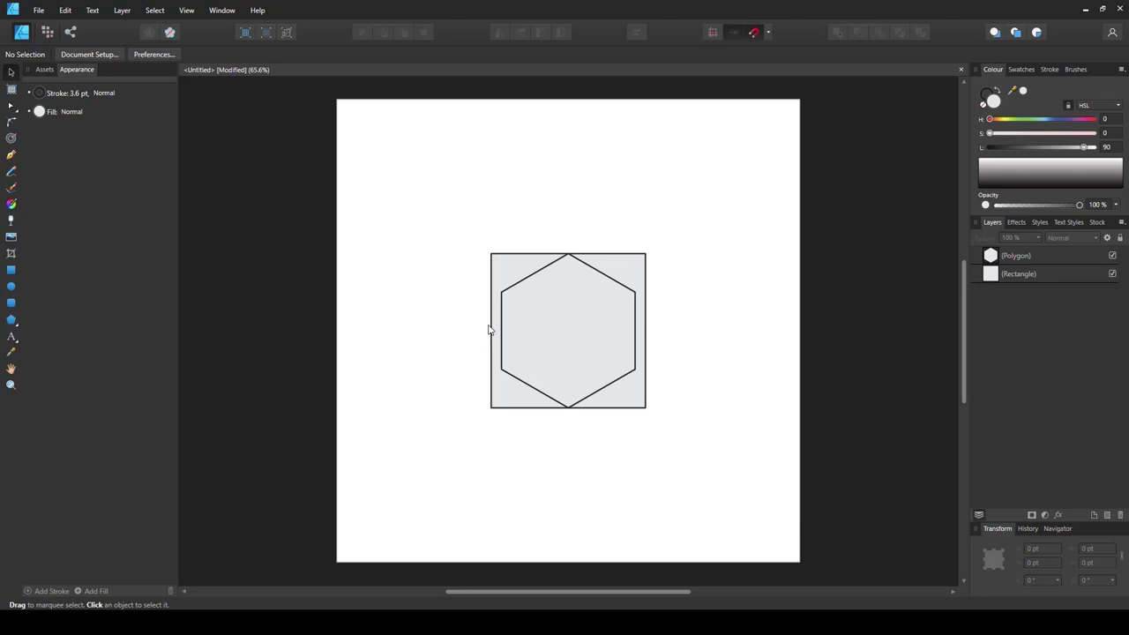
Examine how the hexagon's vertical sides sit within its bounding box compared with the square's edges.
left_click(577, 280)
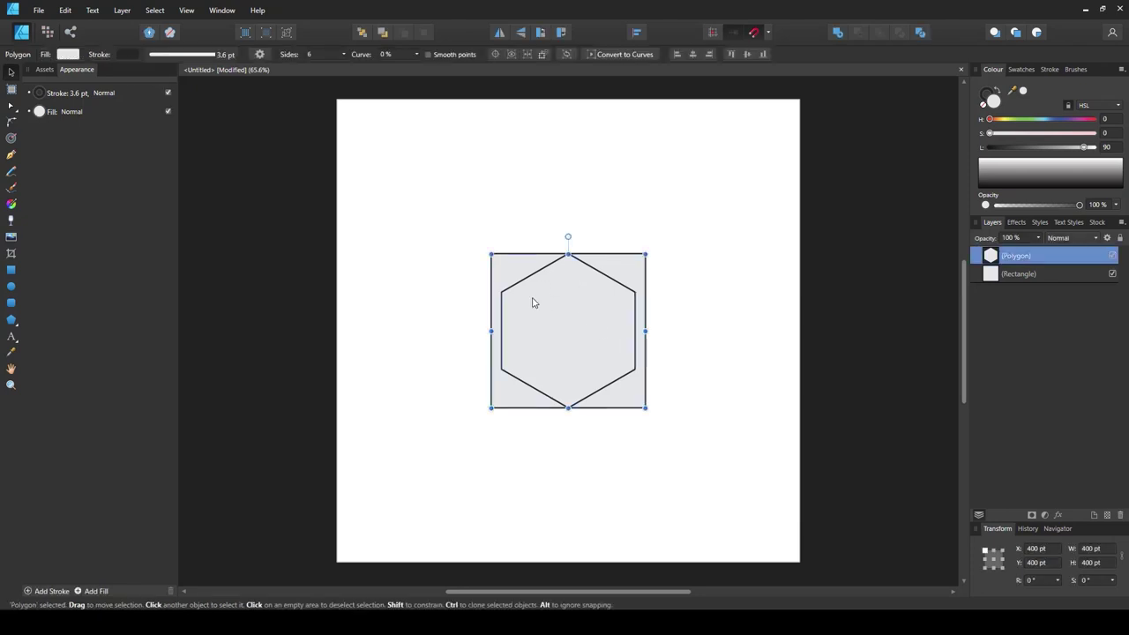
left_click(684, 320)
left_click(617, 287)
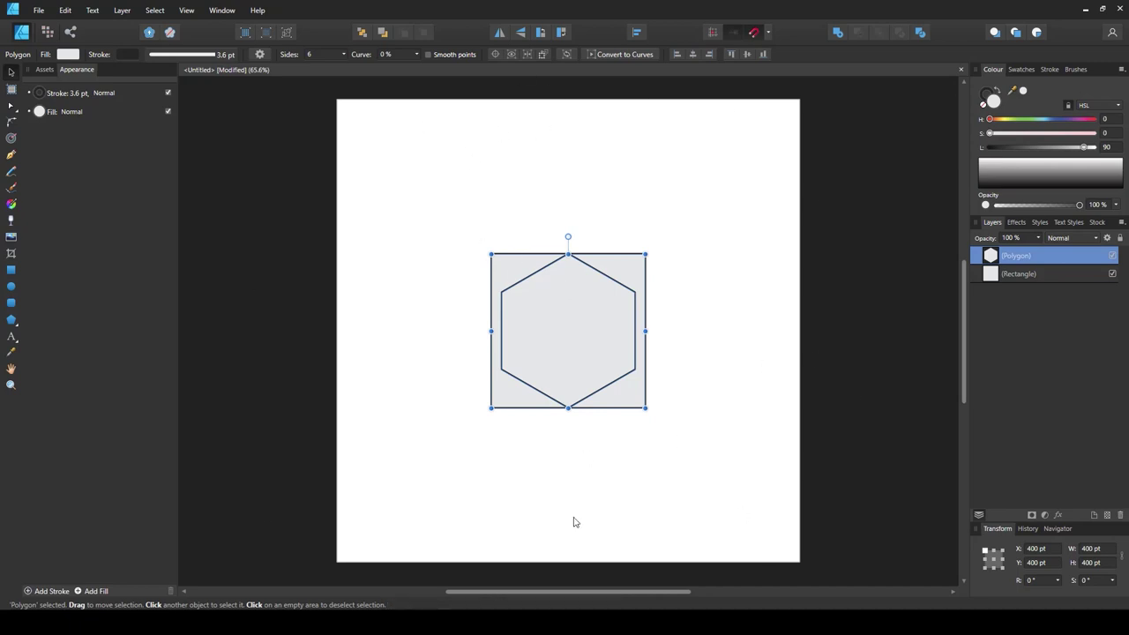
left_click(691, 322)
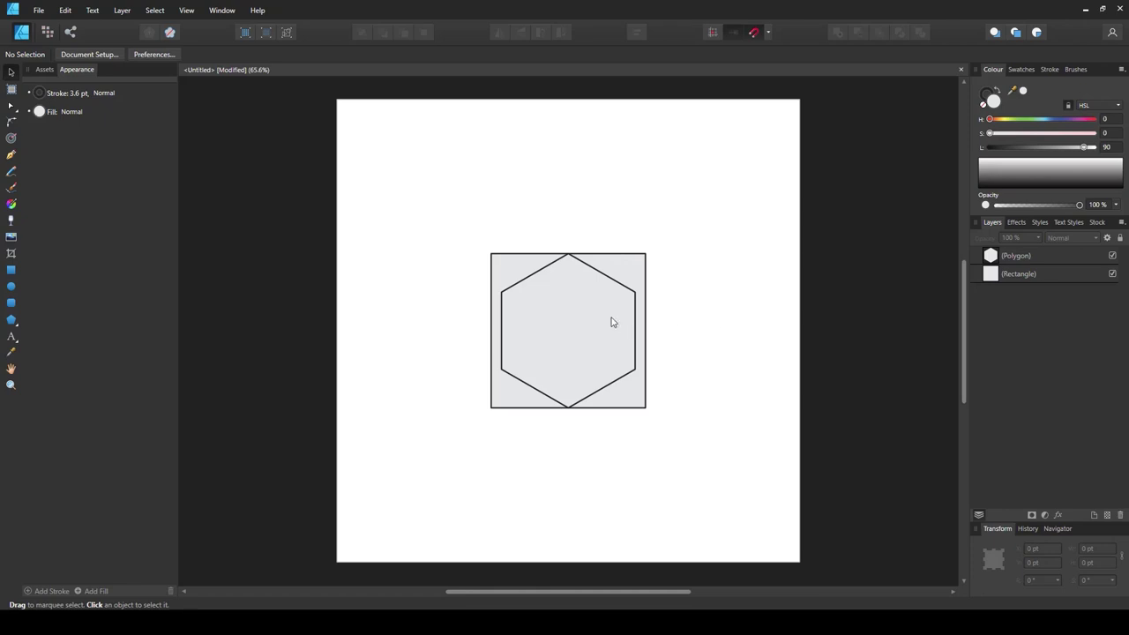
left_click(634, 298)
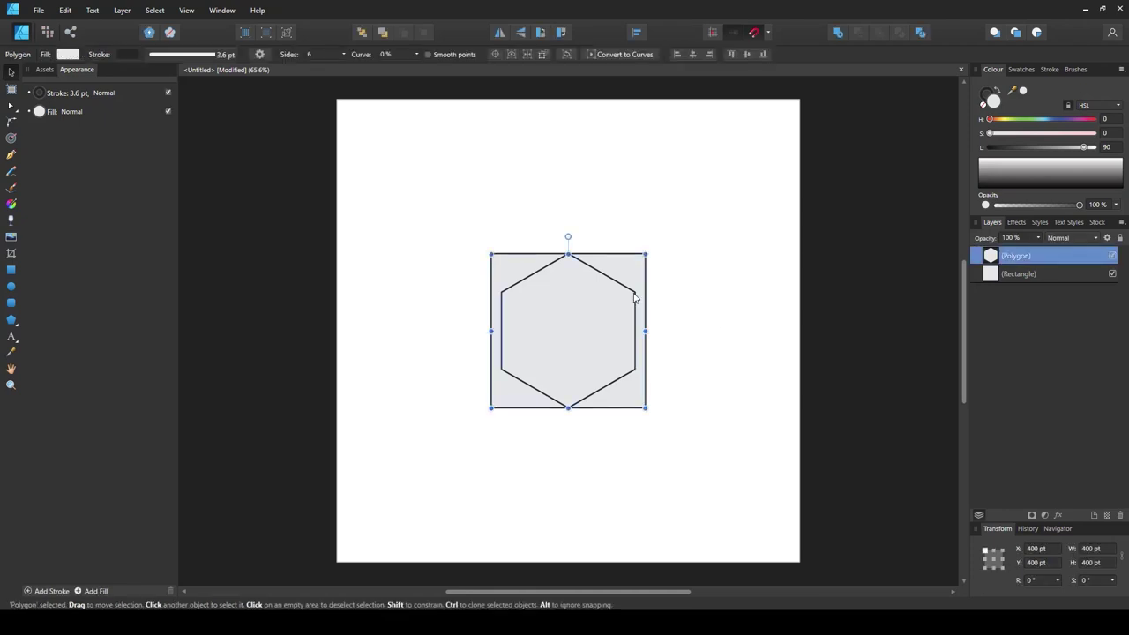
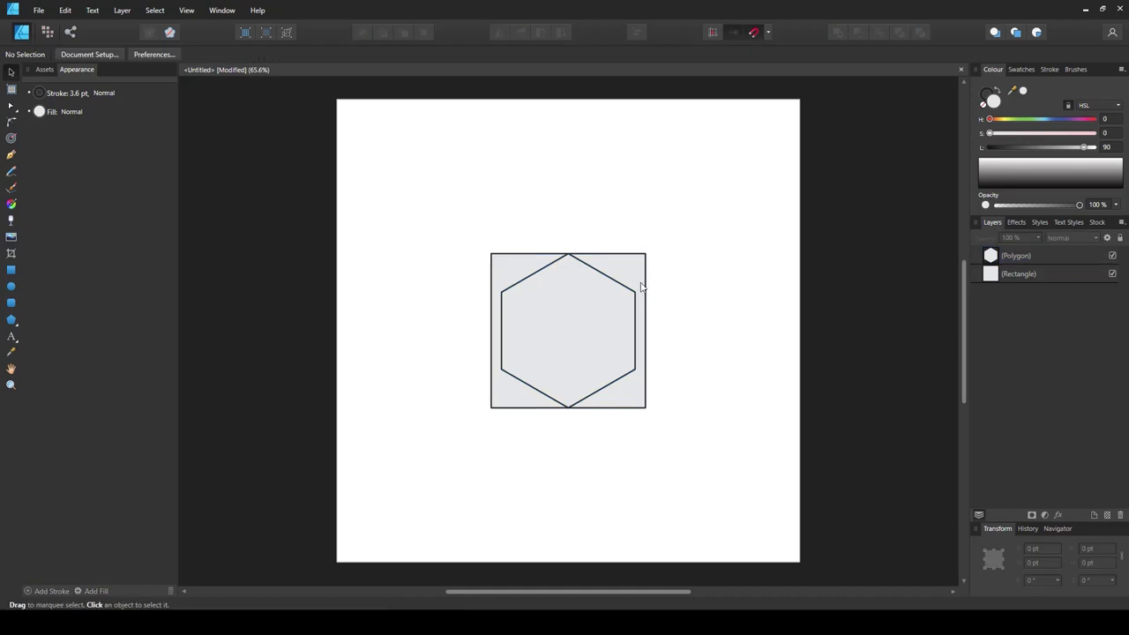
left_click(621, 289)
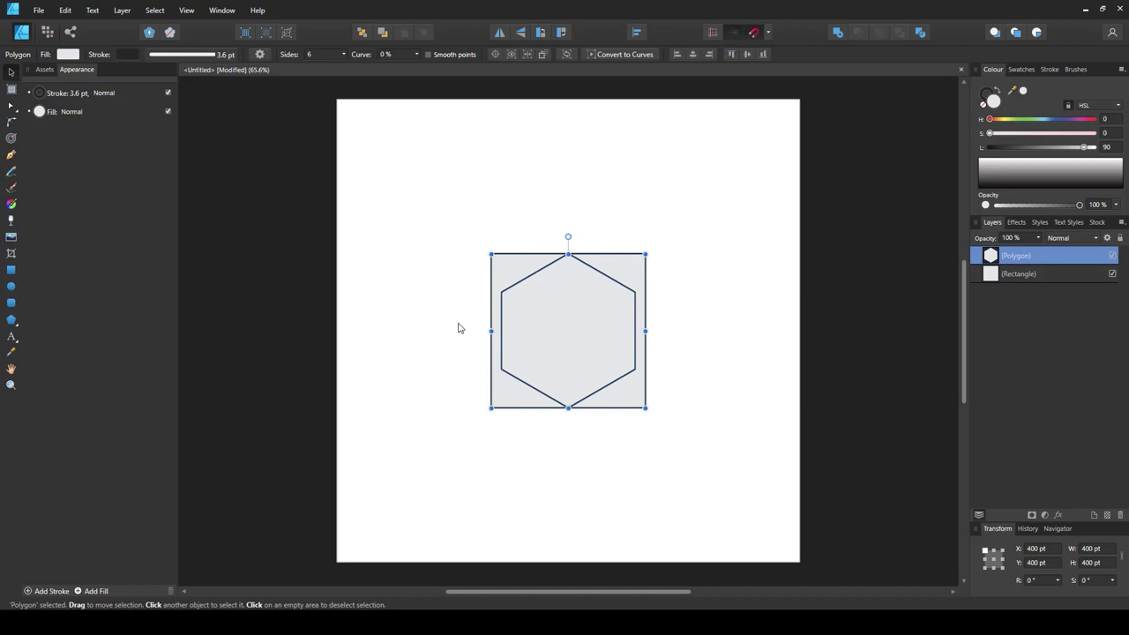
left_click(654, 190)
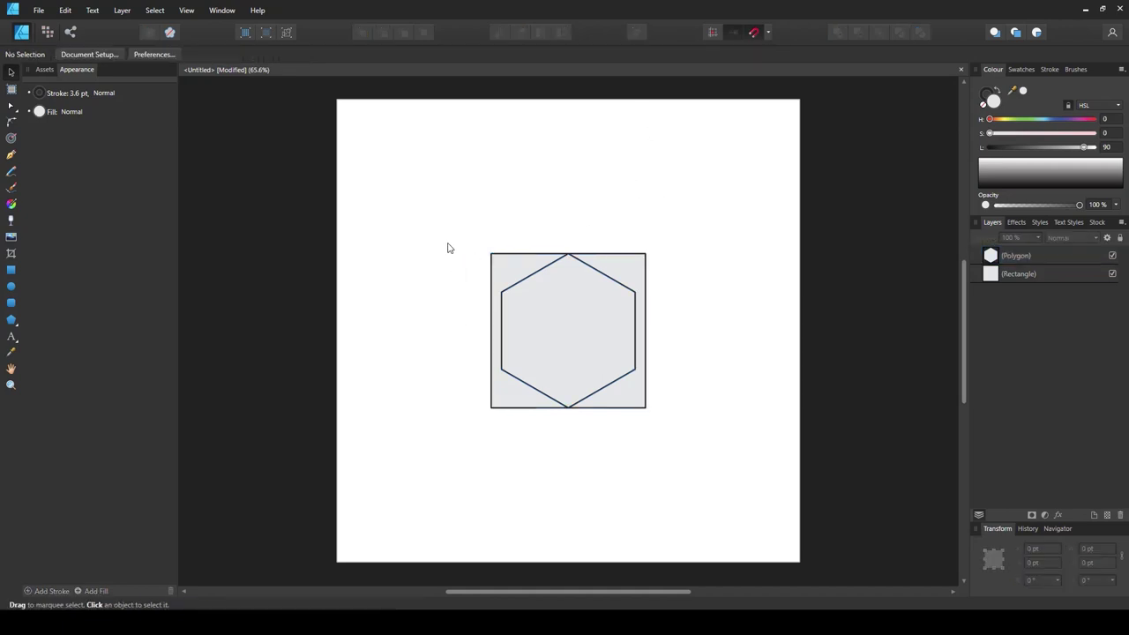
Close the untitled document without saving its changes.
left_click(960, 69)
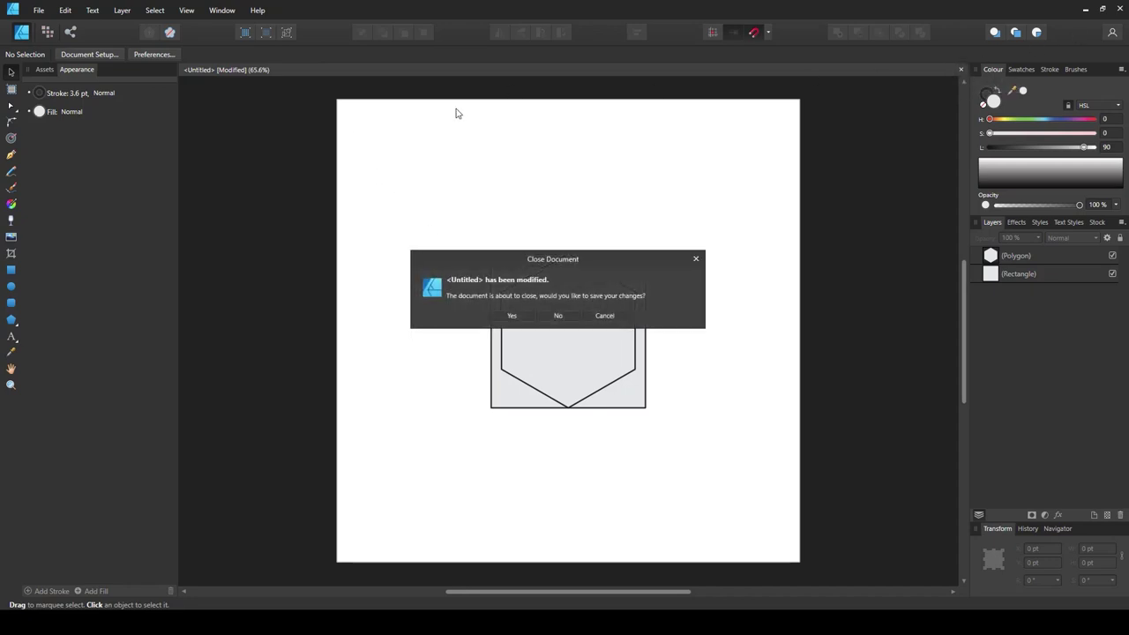
left_click(559, 315)
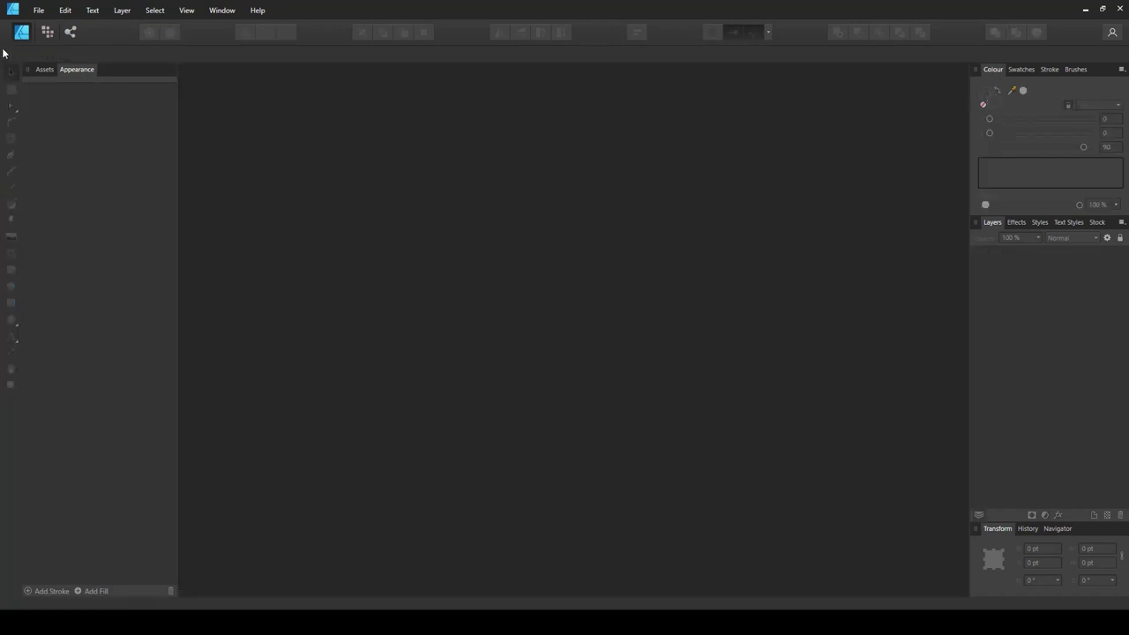
Create a new 1200 × 1200 pt CMYK/8 document in points with an artboard.
left_click(32, 11)
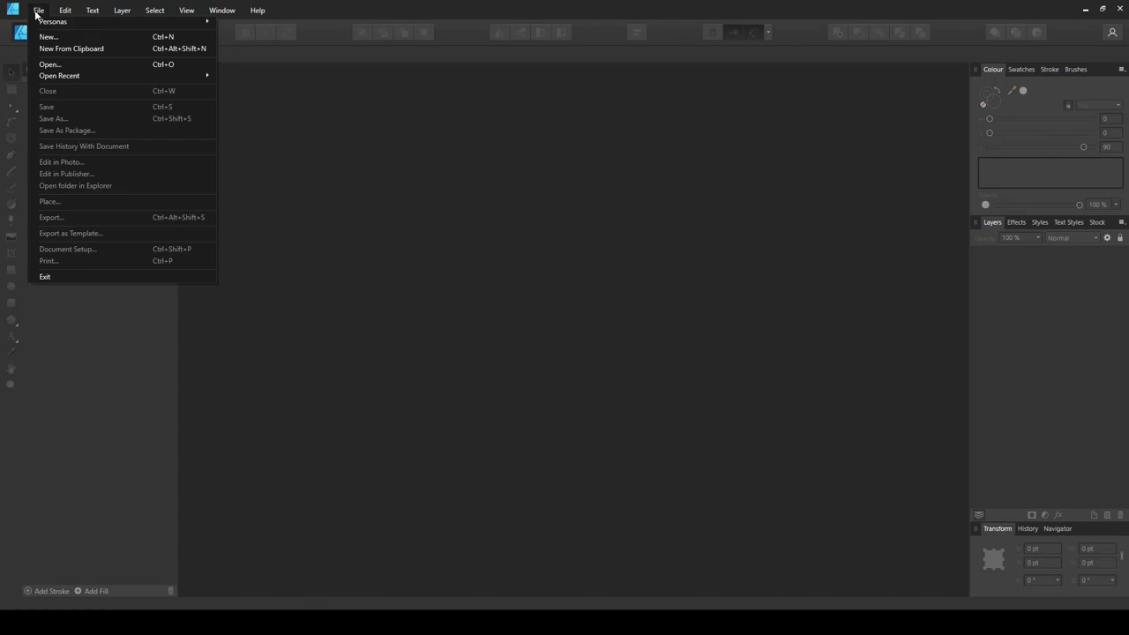
left_click(39, 38)
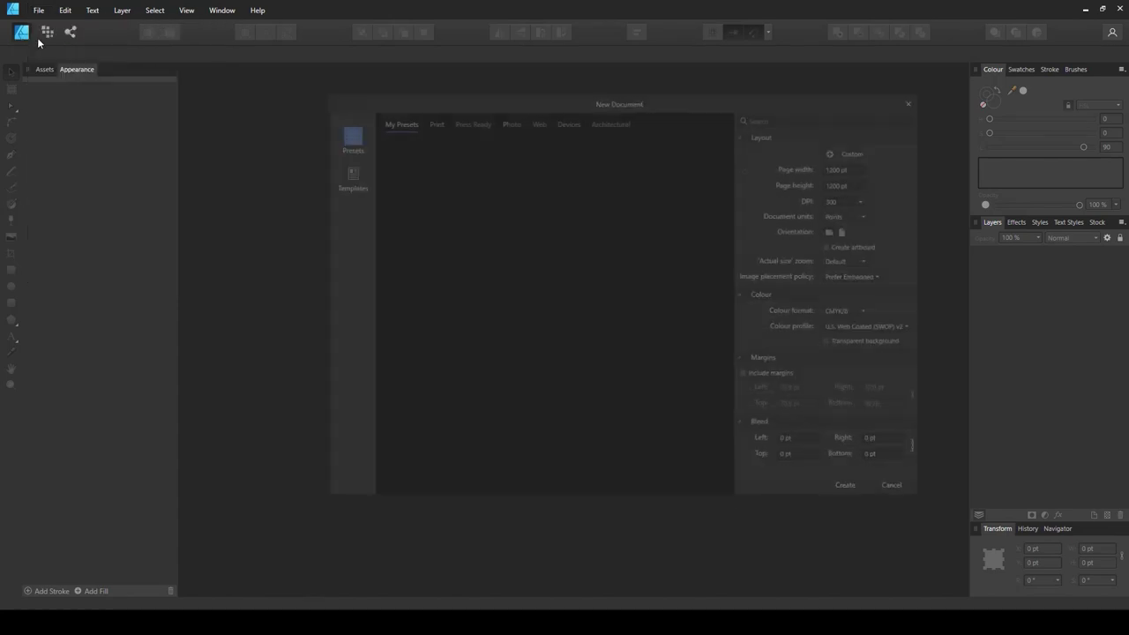
left_click(845, 215)
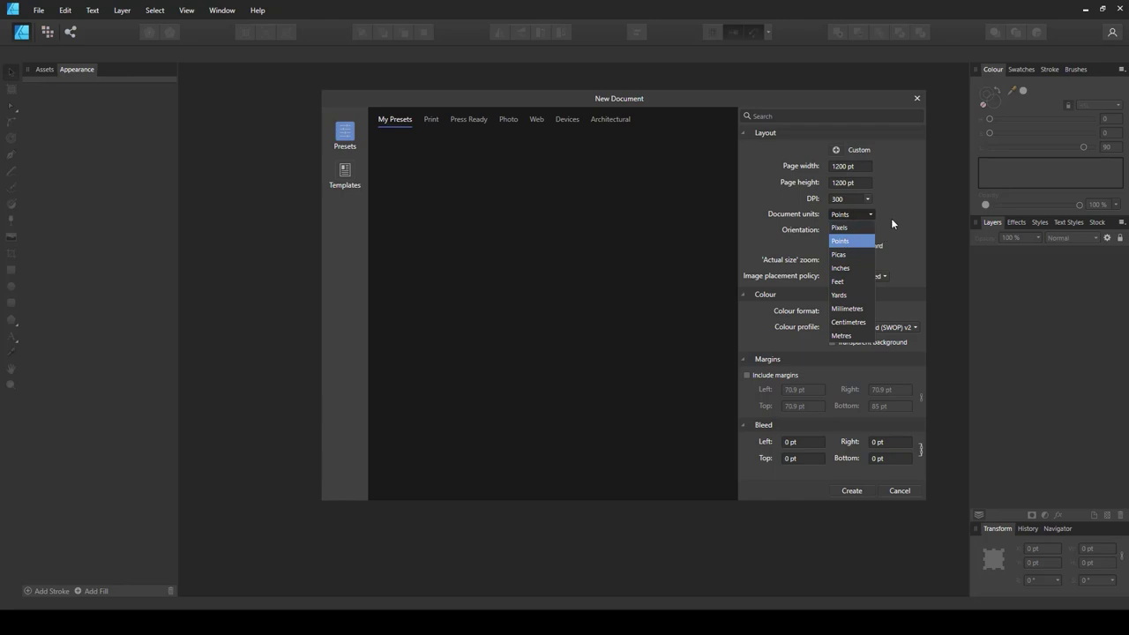
left_click(901, 217)
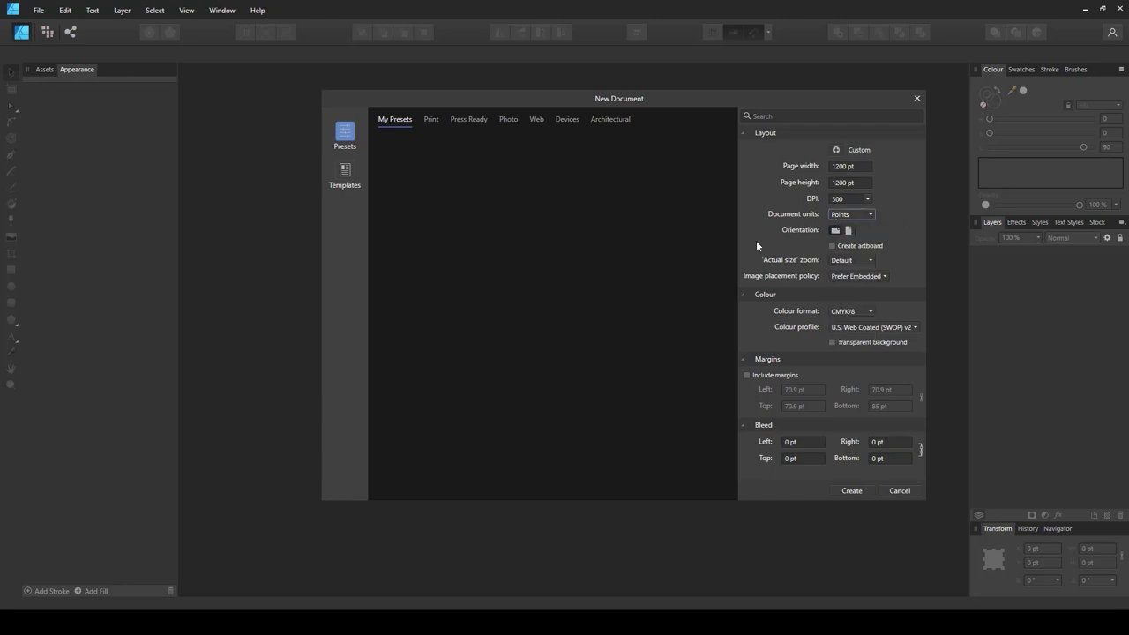
left_click(831, 247)
left_click(852, 492)
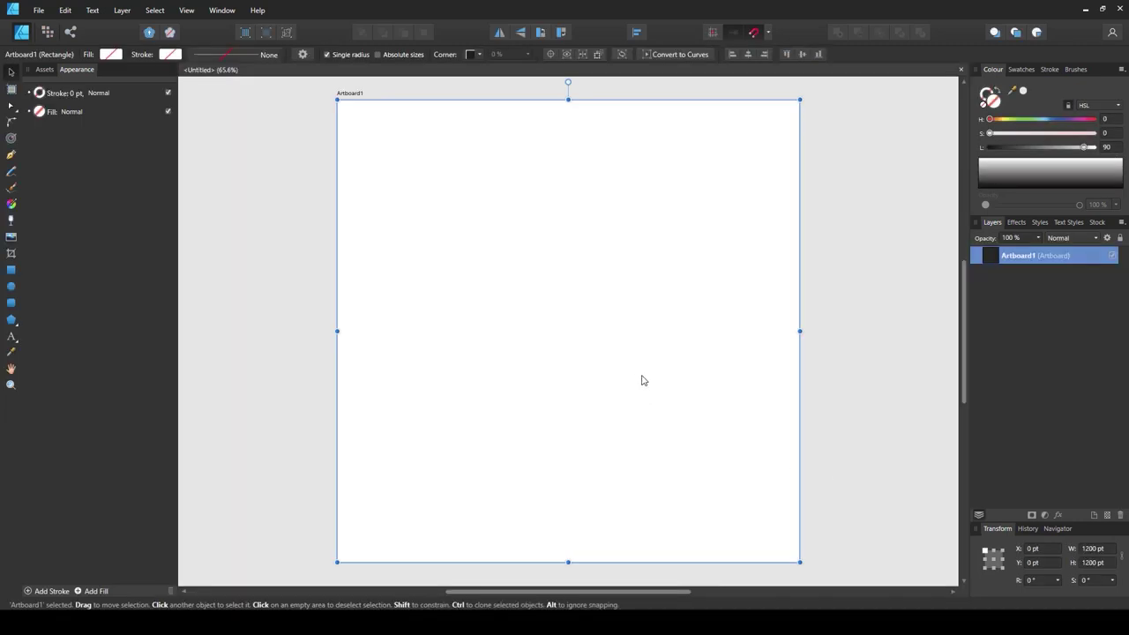
Open the recent file hexagon.afdesign.
scroll(675, 305, "down", 2)
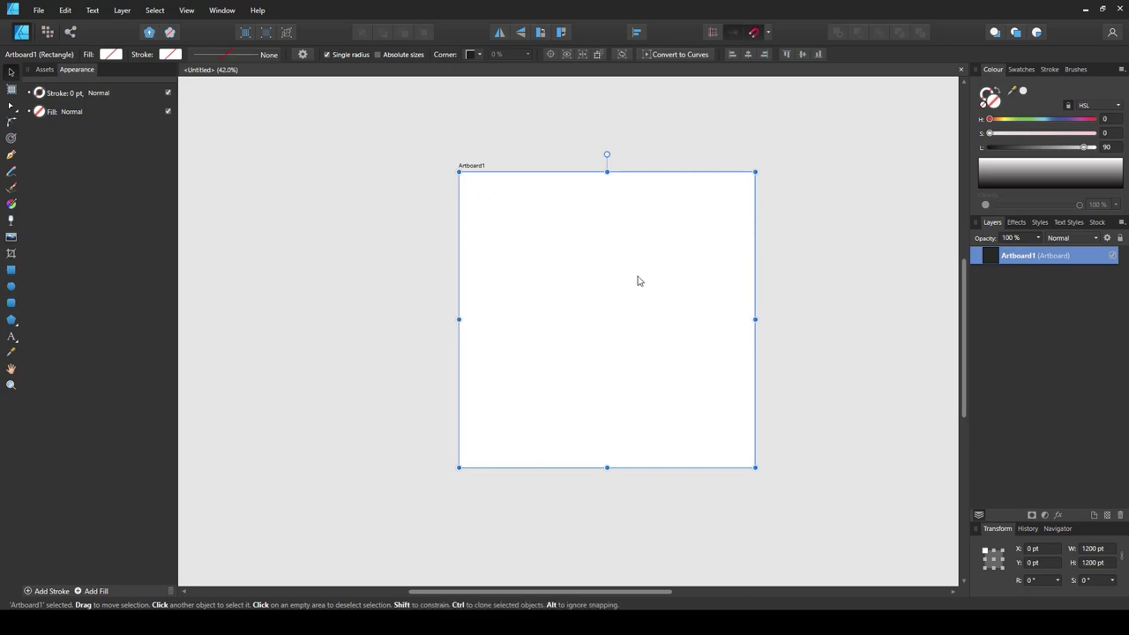
left_click(40, 11)
mouse_move(176, 76)
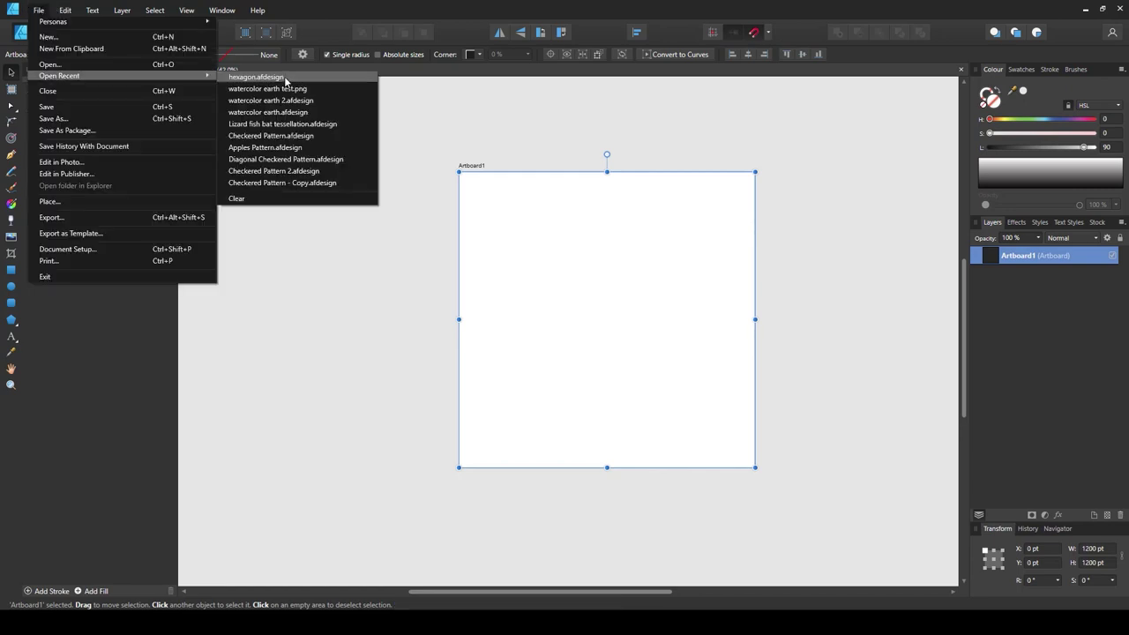
left_click(256, 77)
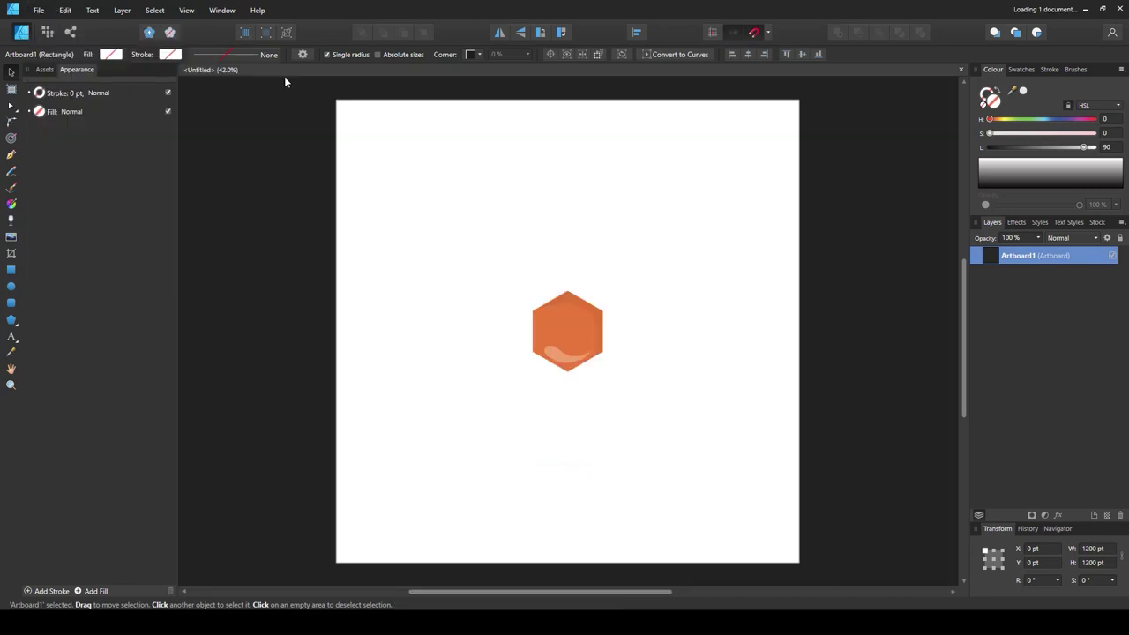
left_click(677, 321)
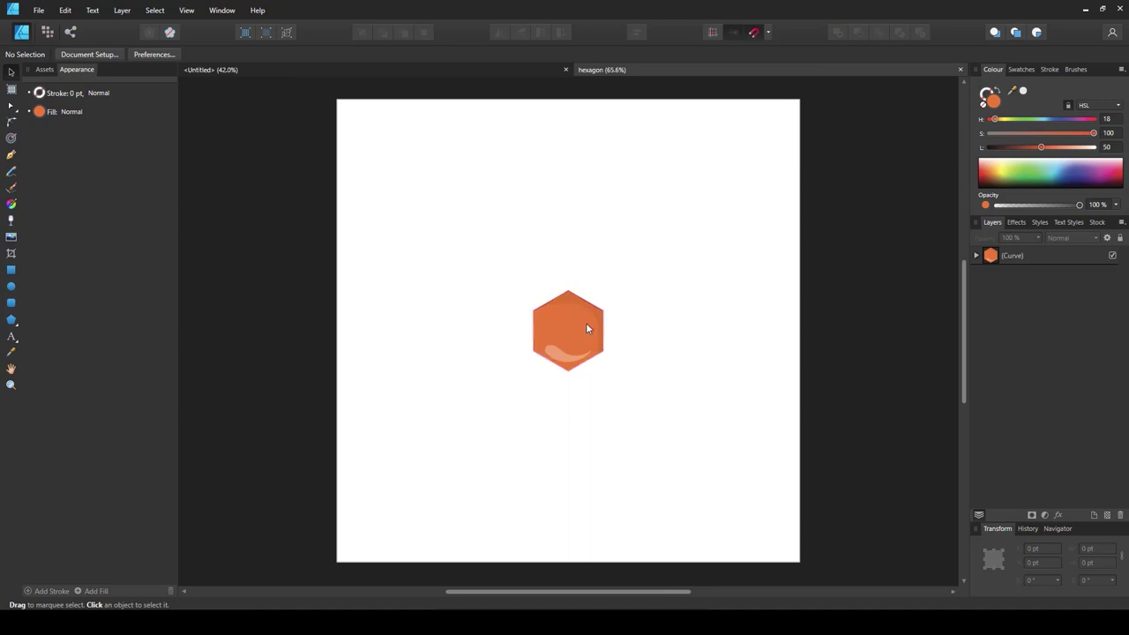
left_click(558, 319)
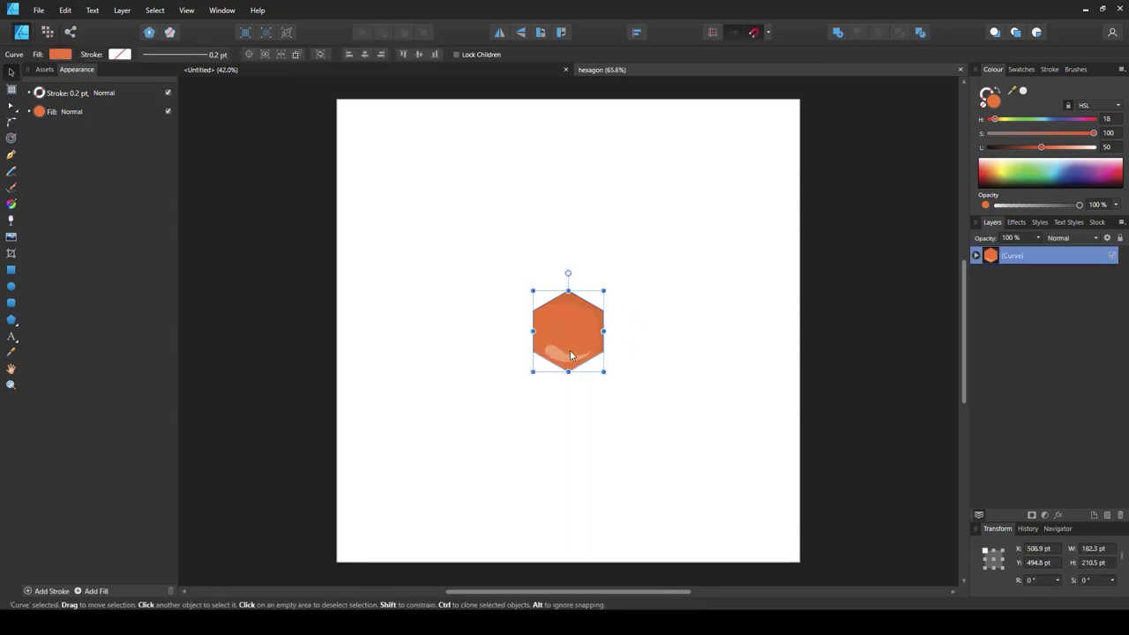
left_click(264, 186)
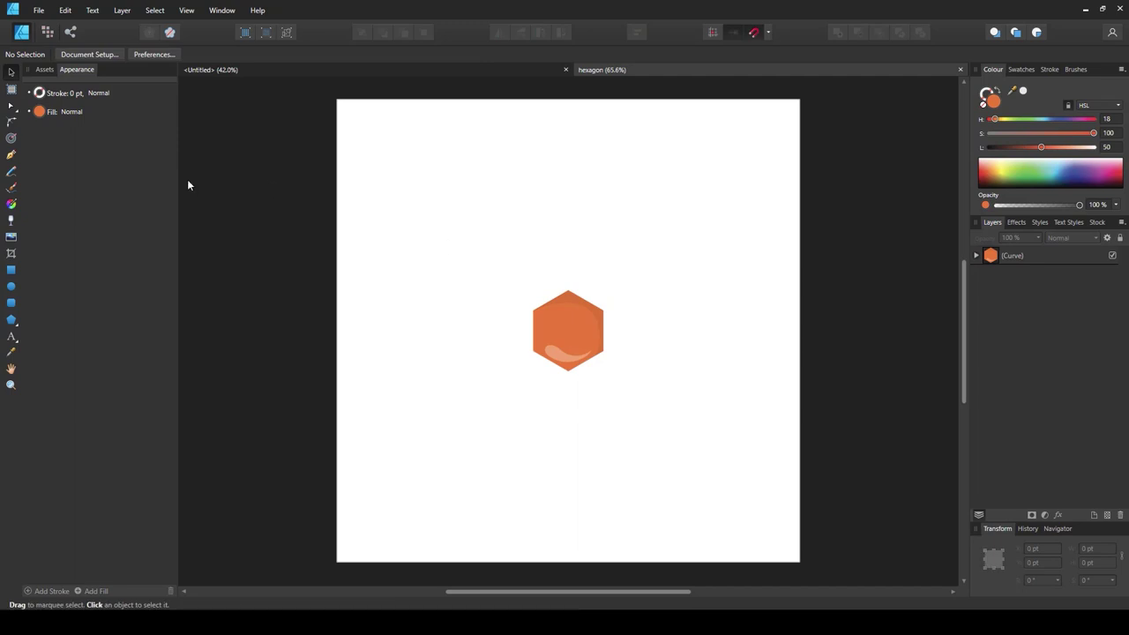
Draw a polygon about 193 pt wide above the hexagon artwork and set it to 6 sides.
left_click(12, 319)
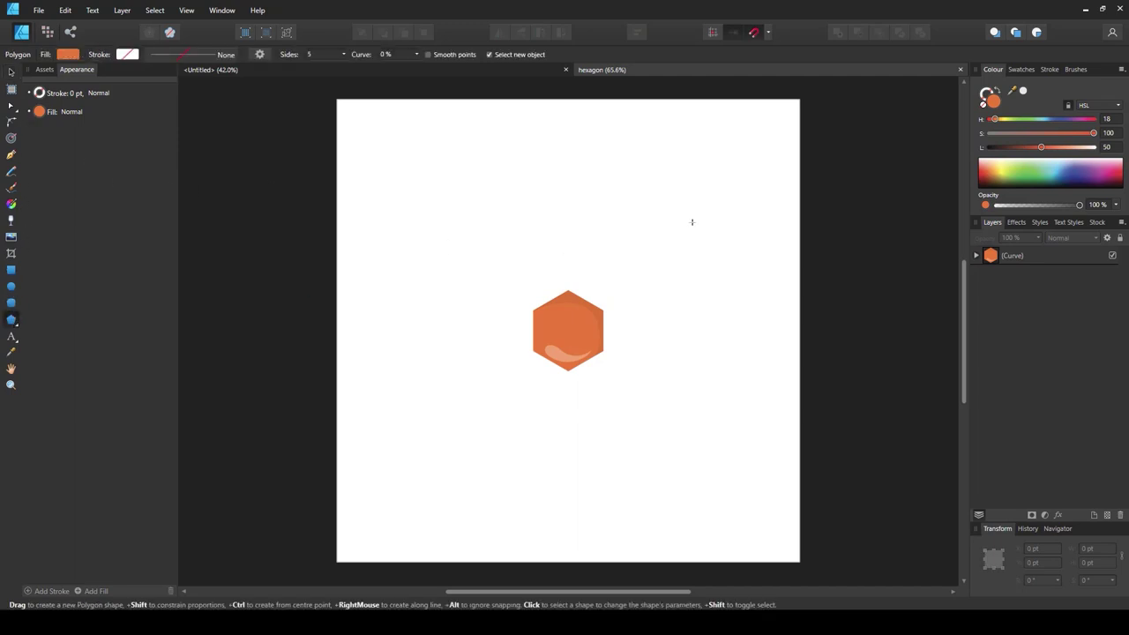
left_click_drag(519, 162, 590, 234)
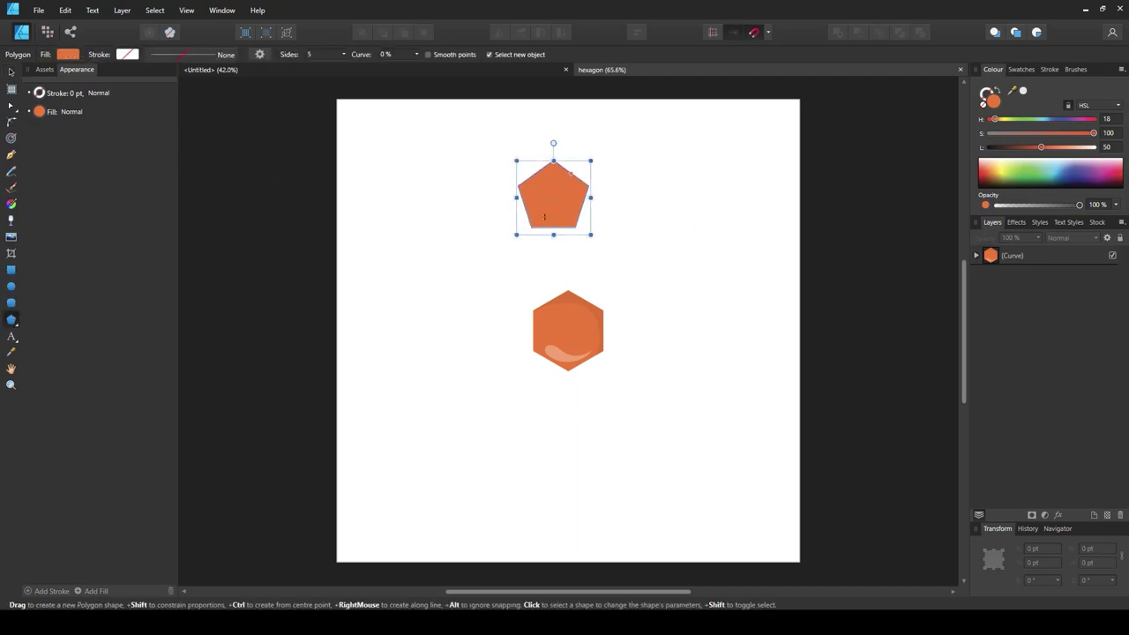
left_click(320, 58)
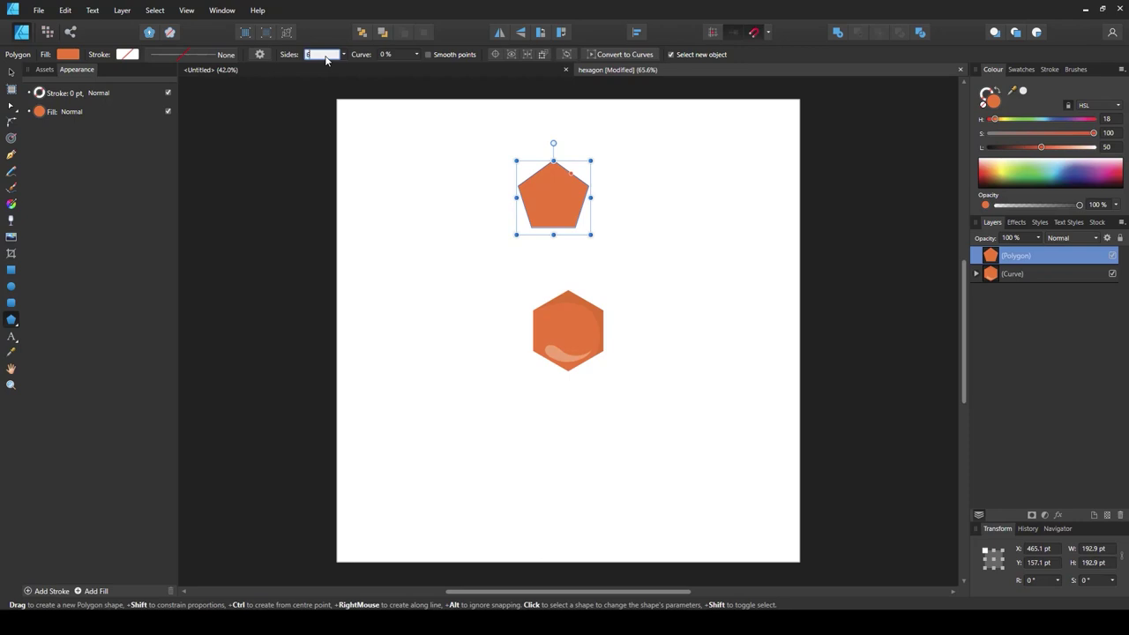
type("6")
key("Return")
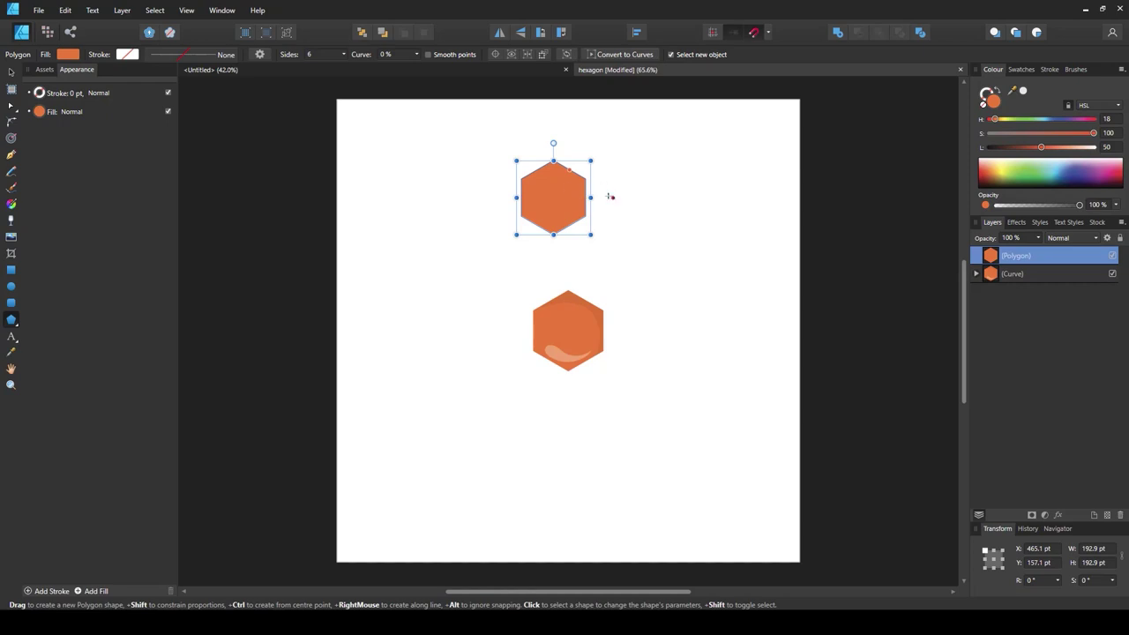
Convert the plain test hexagon to curves to compare its bounding box, and undo the test shape.
left_click(623, 55)
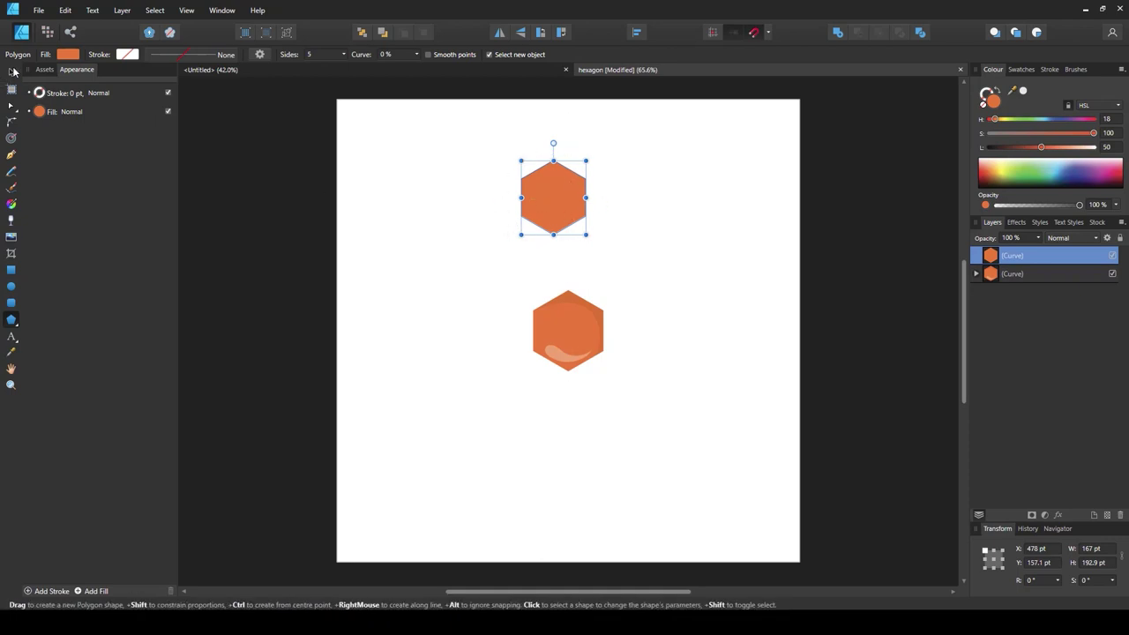
left_click(11, 71)
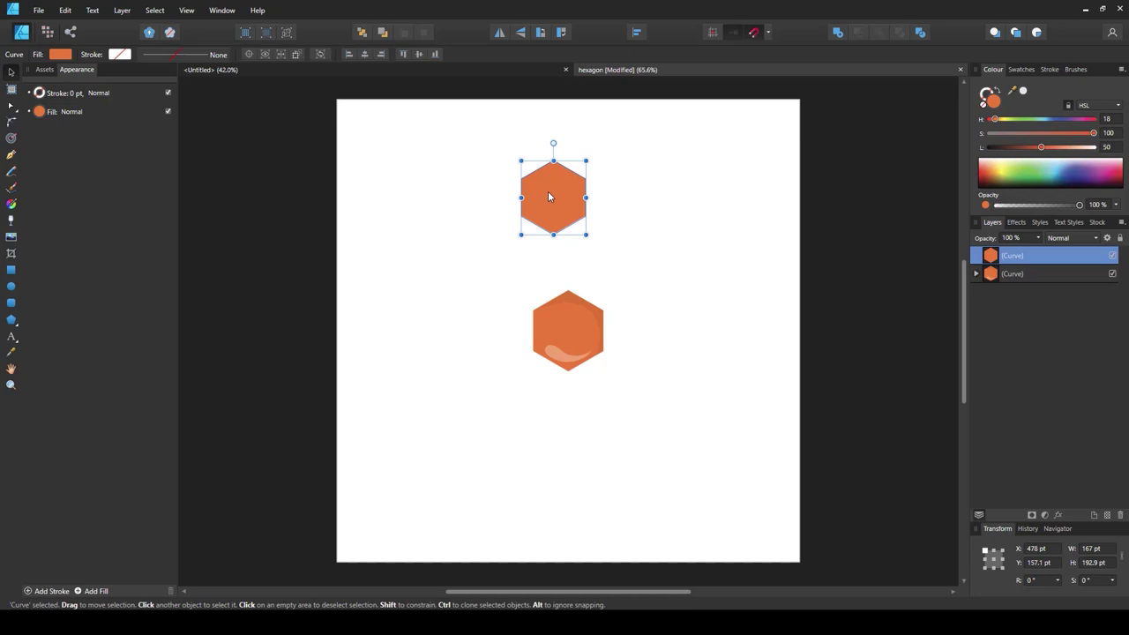
key("ctrl+z")
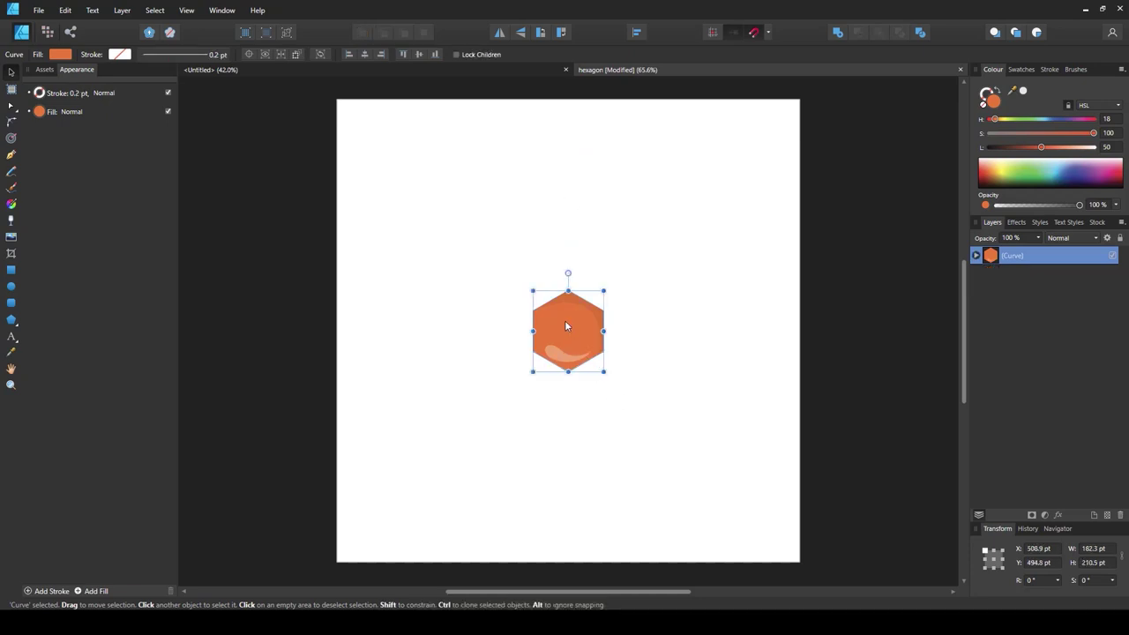
Paste the orange hexagon artwork into Artboard1 of the untitled document.
left_click(451, 71)
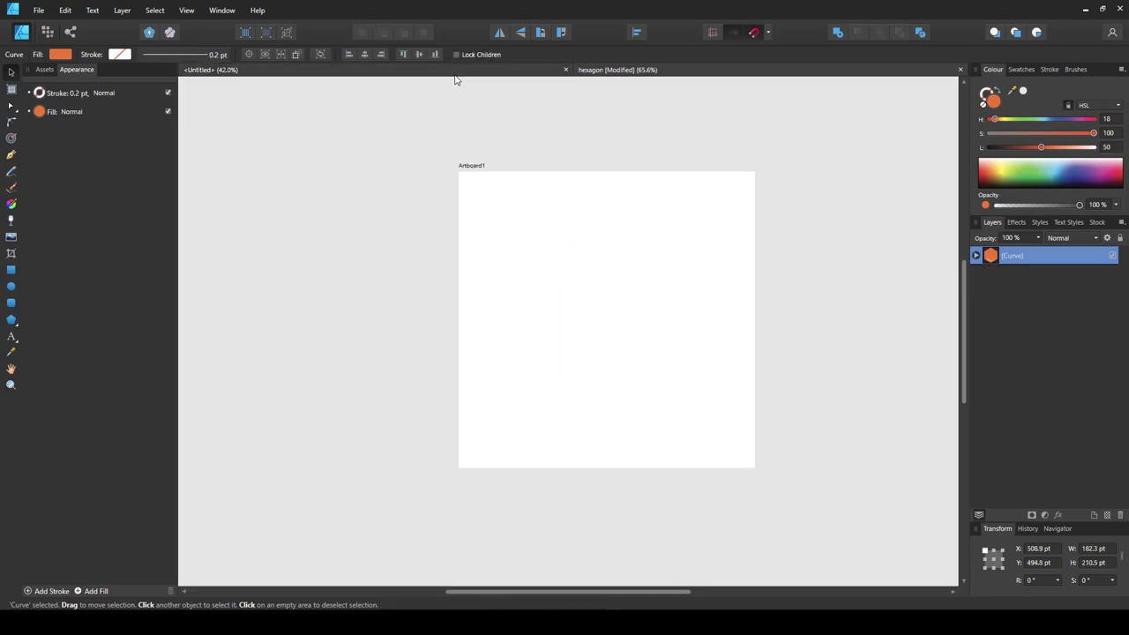
left_click(564, 204)
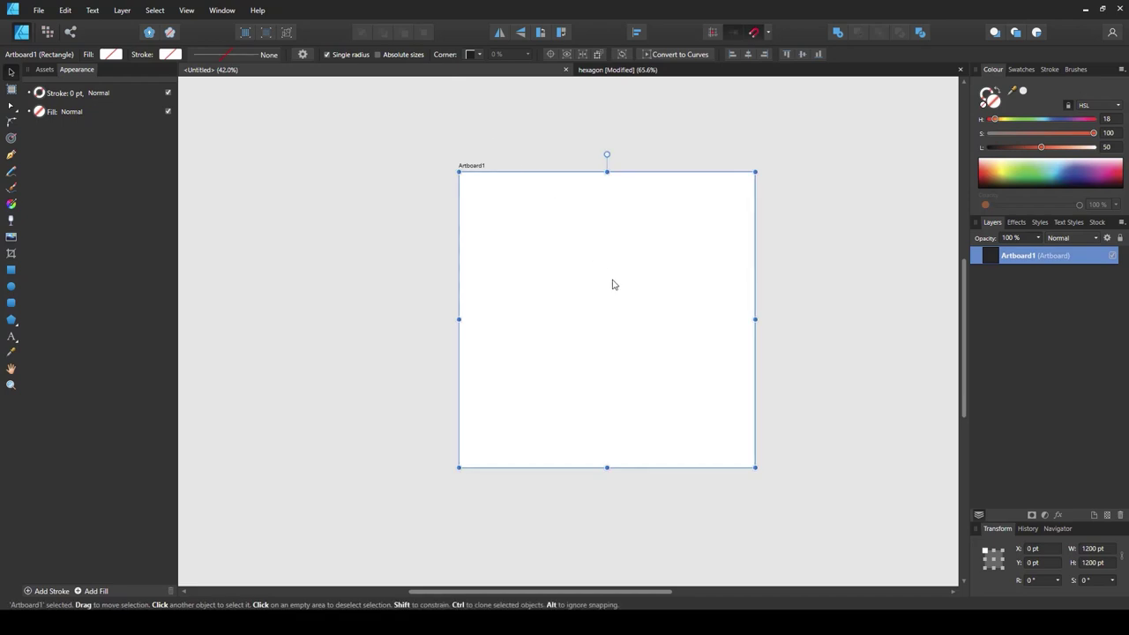
key("ctrl+v")
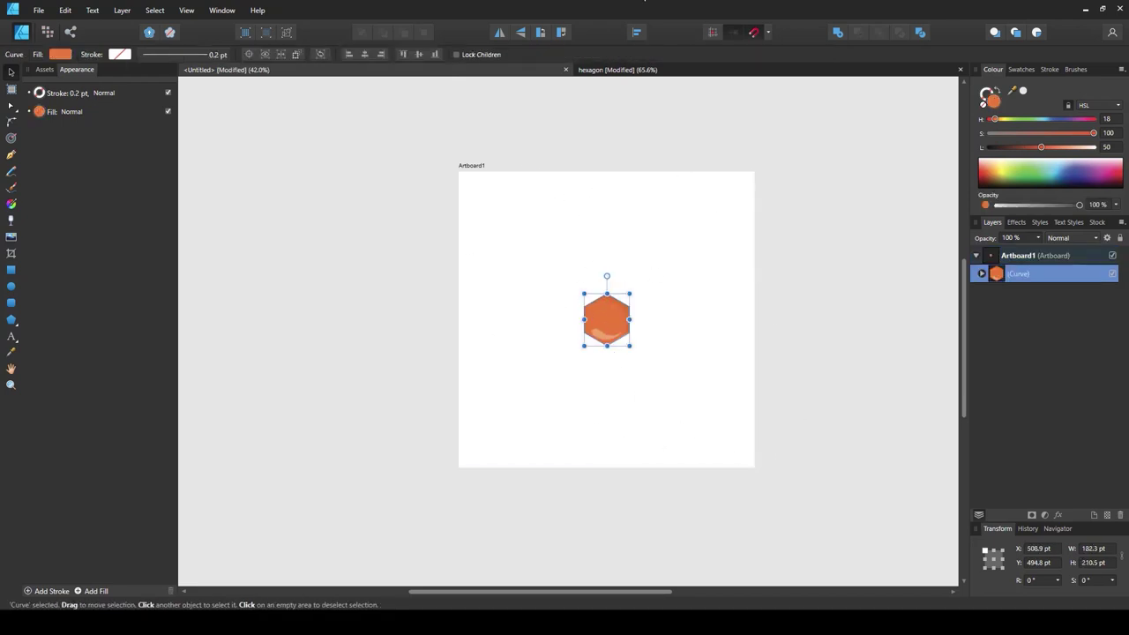
Align the pasted hexagon to the horizontal centre and vertical middle of the artboard.
left_click(636, 32)
left_click(659, 70)
left_click(664, 130)
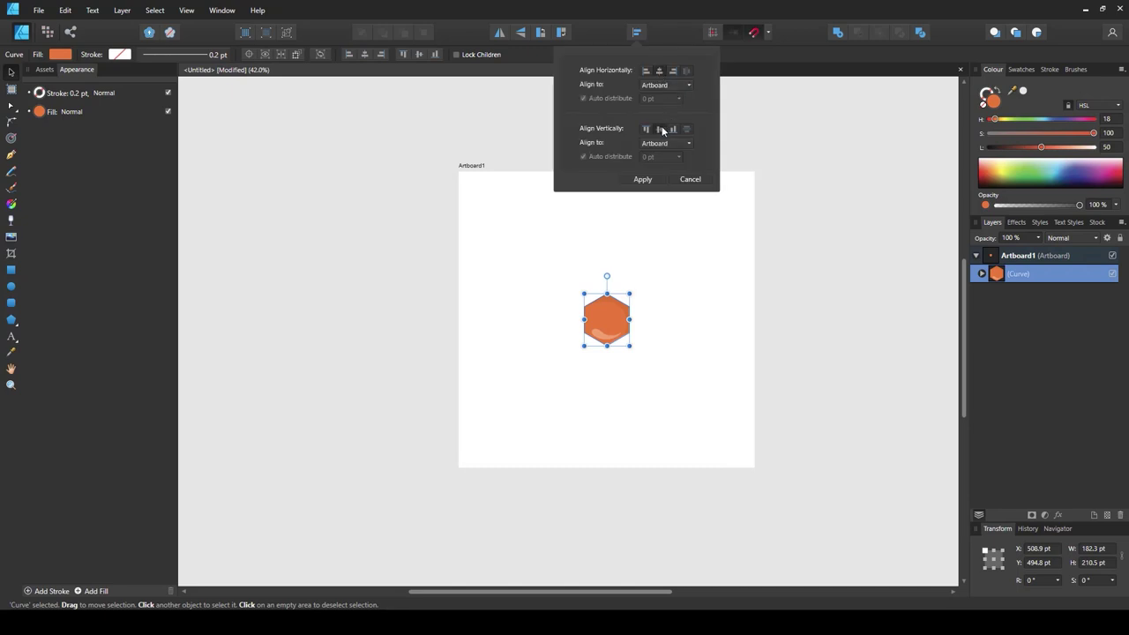
left_click(706, 5)
left_click(592, 229)
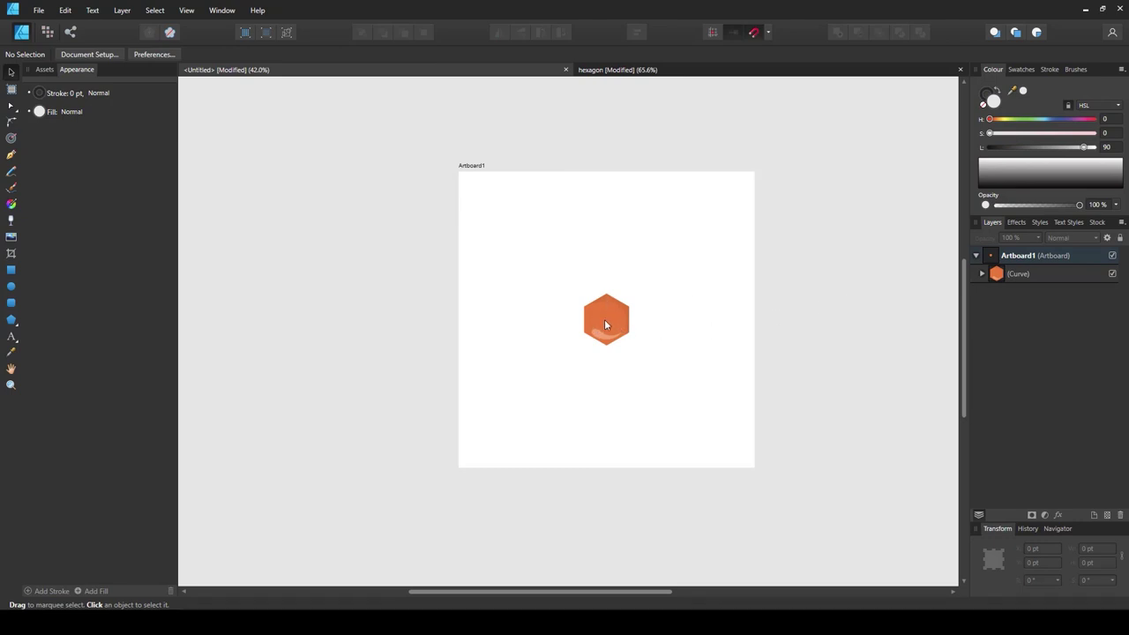
Draw a straight vertical line about 401 pt long through the hexagon's centre with the Pen tool and align it to the vertical middle.
scroll(600, 305, "up", 1)
scroll(601, 310, "up", 1)
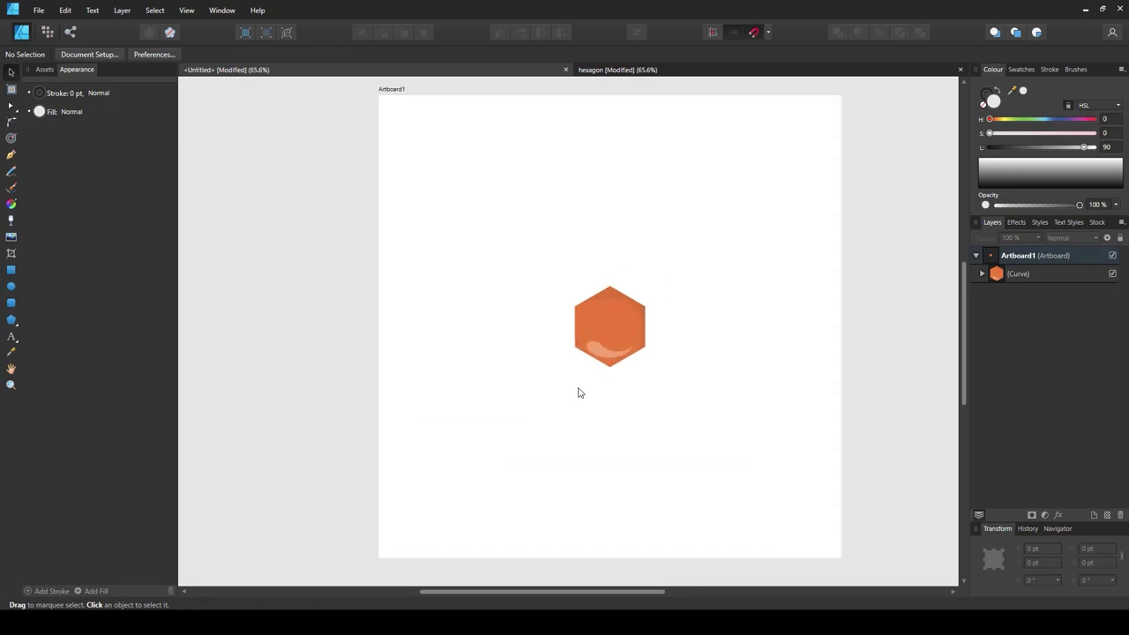
left_click(15, 157)
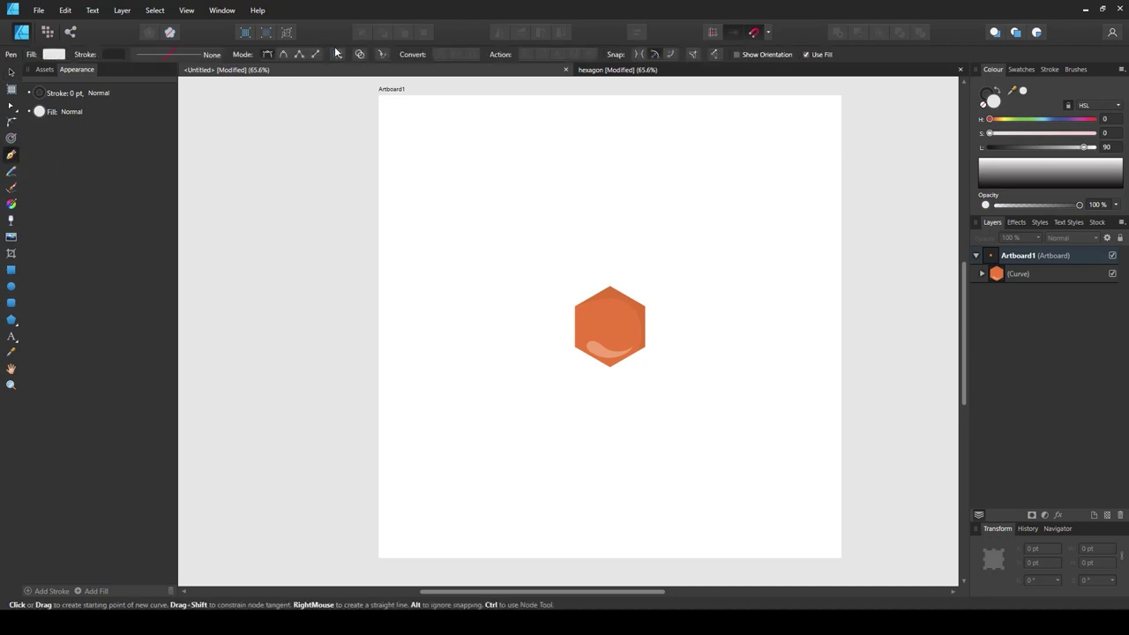
left_click(338, 54)
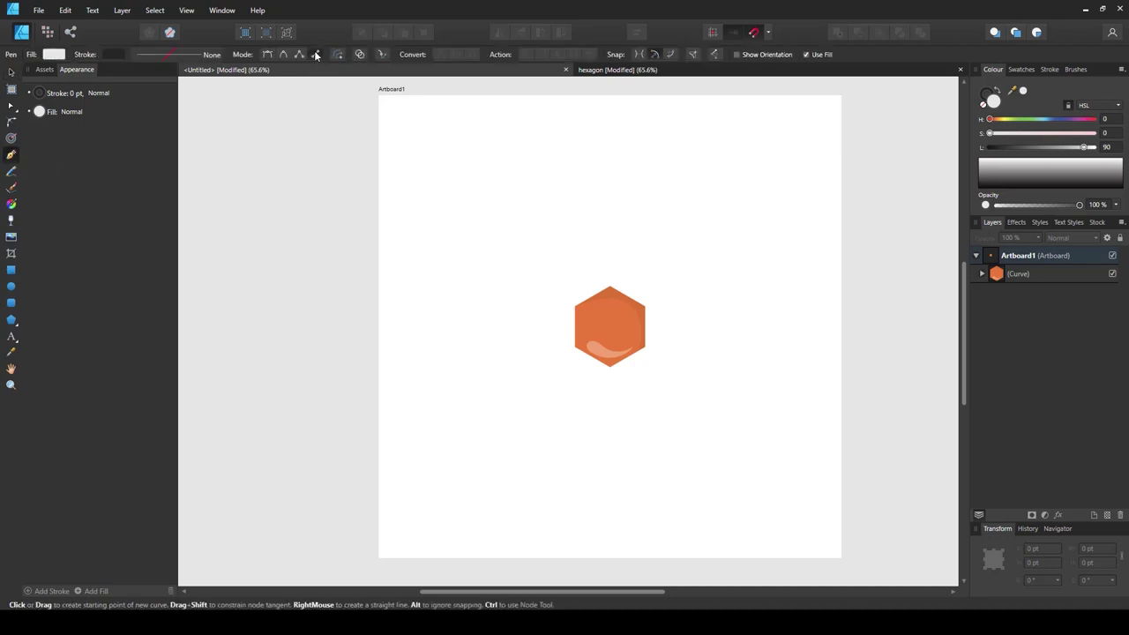
left_click(609, 263)
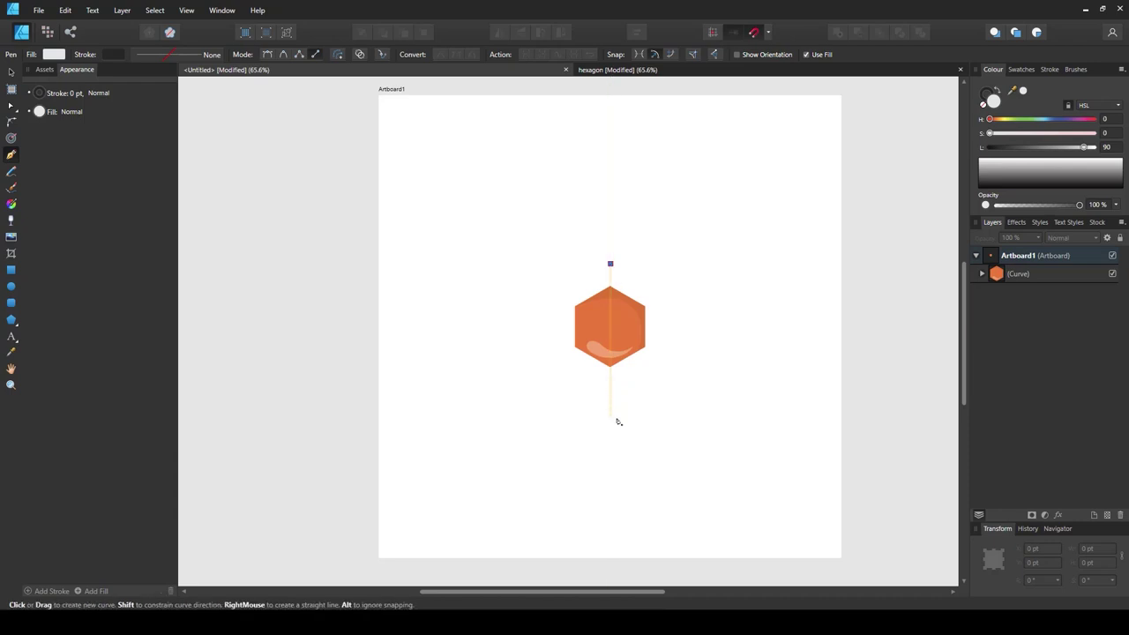
left_click(617, 420)
key("v")
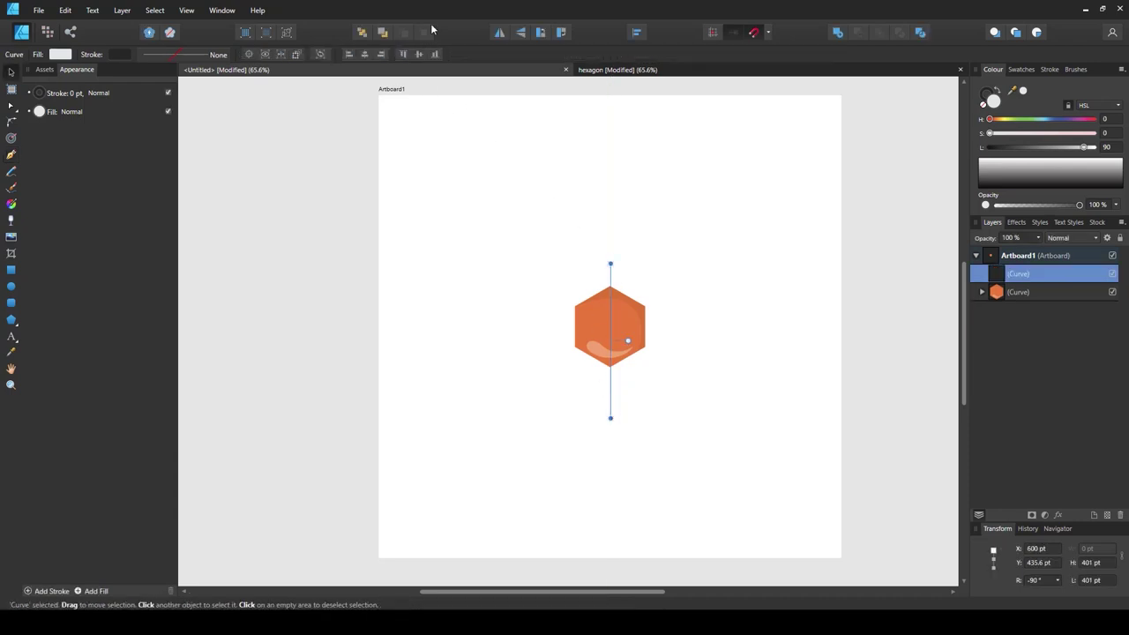
left_click(420, 54)
Give the vertical line a 4 pt stroke.
left_click(163, 56)
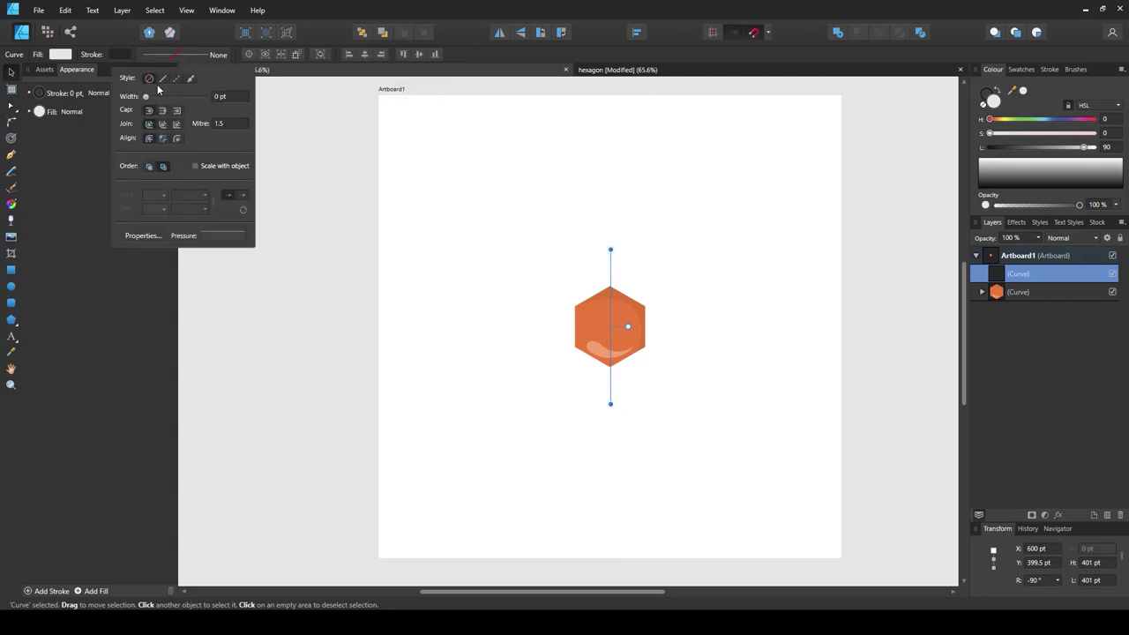
left_click_drag(150, 96, 163, 97)
left_click(233, 95)
type("4")
key("Return")
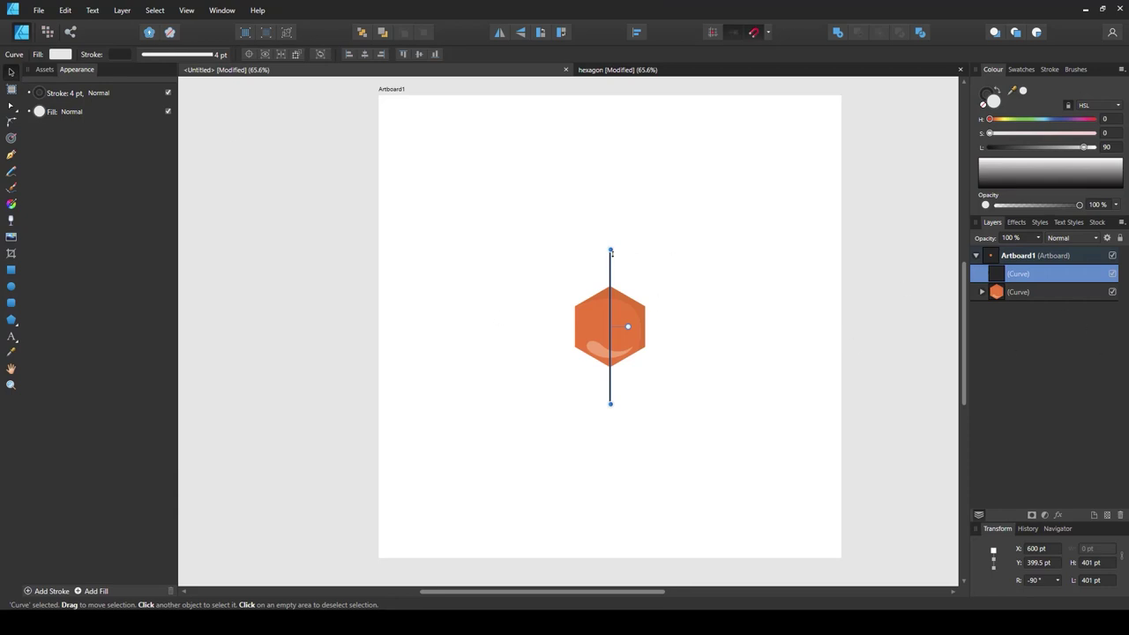
Duplicate the vertical line and rotate the copy 90° about its centre to form a crosshair over the hexagon.
key("ctrl+j")
left_click_drag(613, 246, 721, 337)
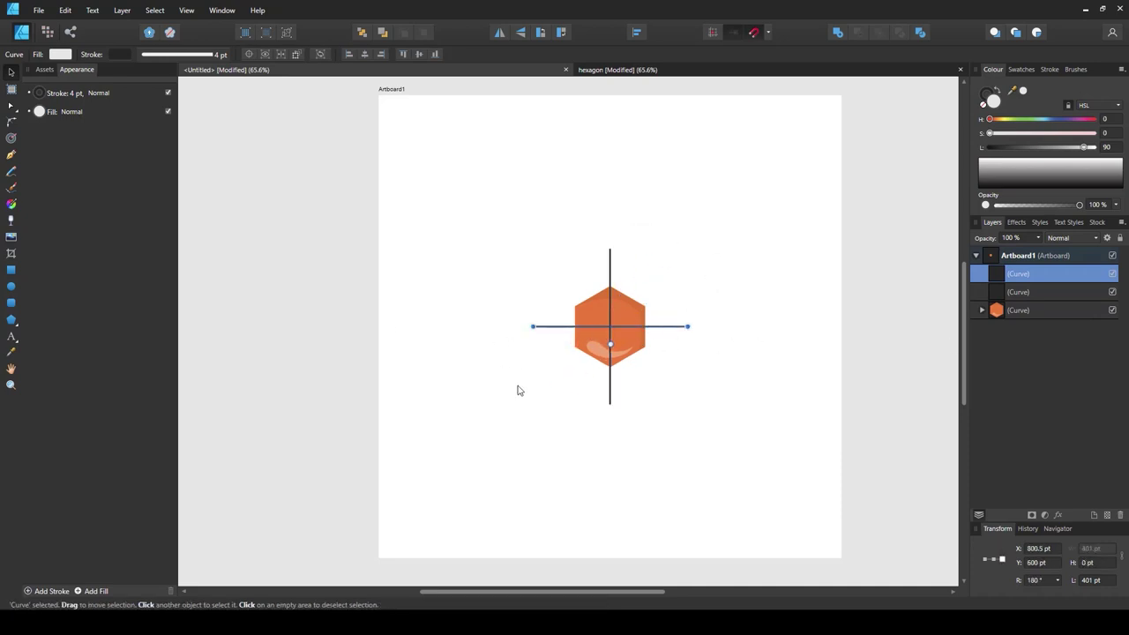
left_click(751, 306)
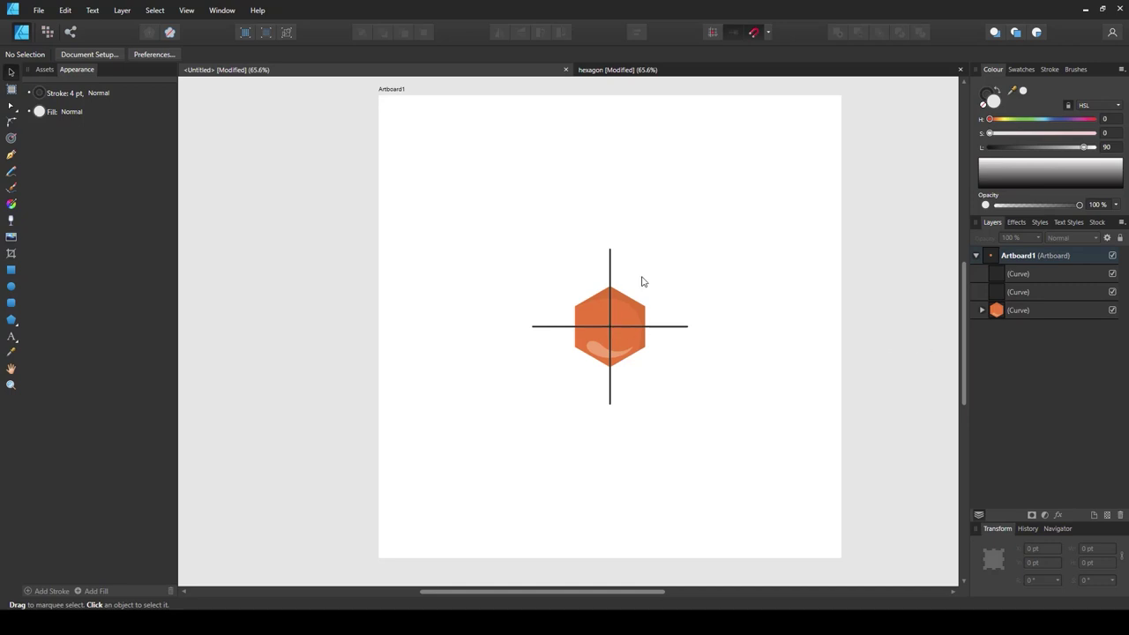
Group the hexagon with the two crosshair lines.
left_click(1013, 313)
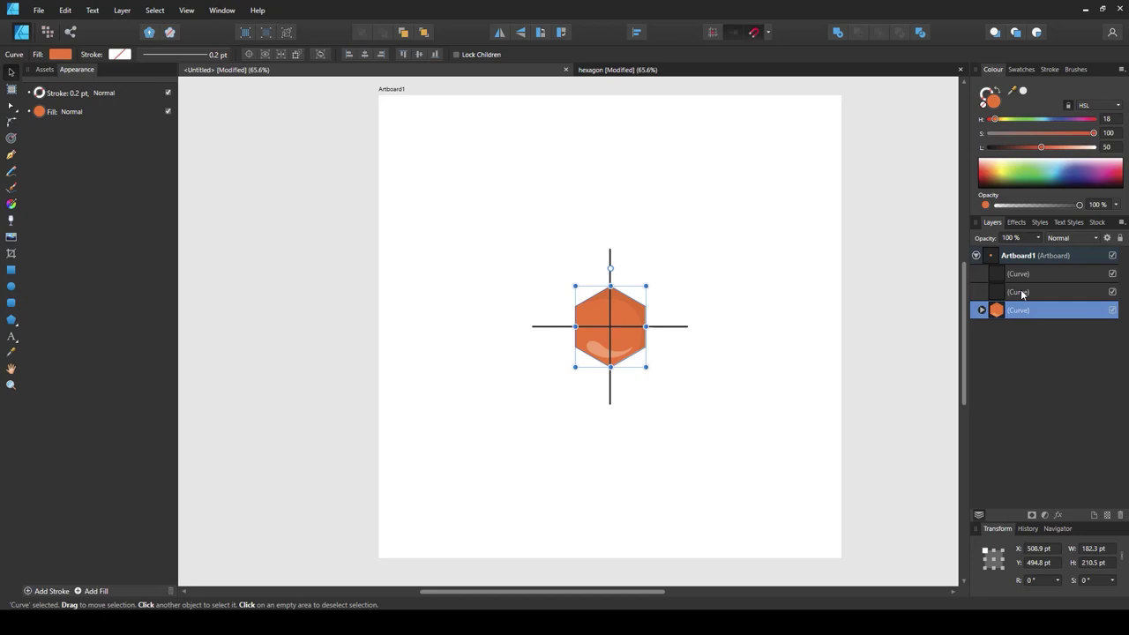
left_click(1014, 295, "shift")
left_click(1019, 273, "shift")
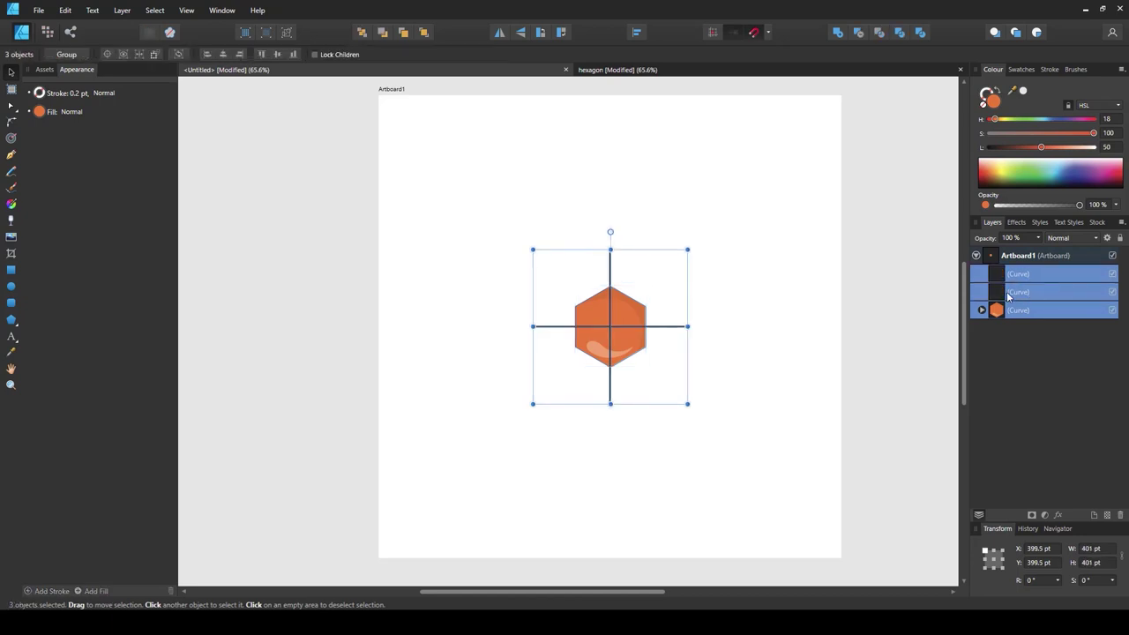
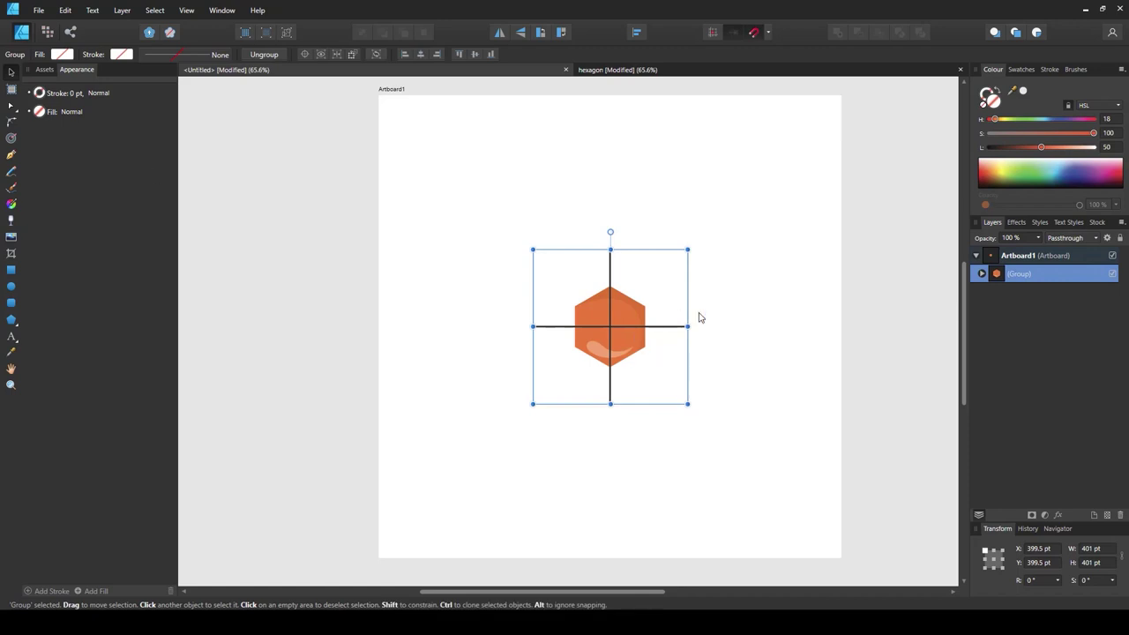
Move the group so its crosshair centre snaps to the artboard's top-left corner.
left_click_drag(609, 318, 645, 378)
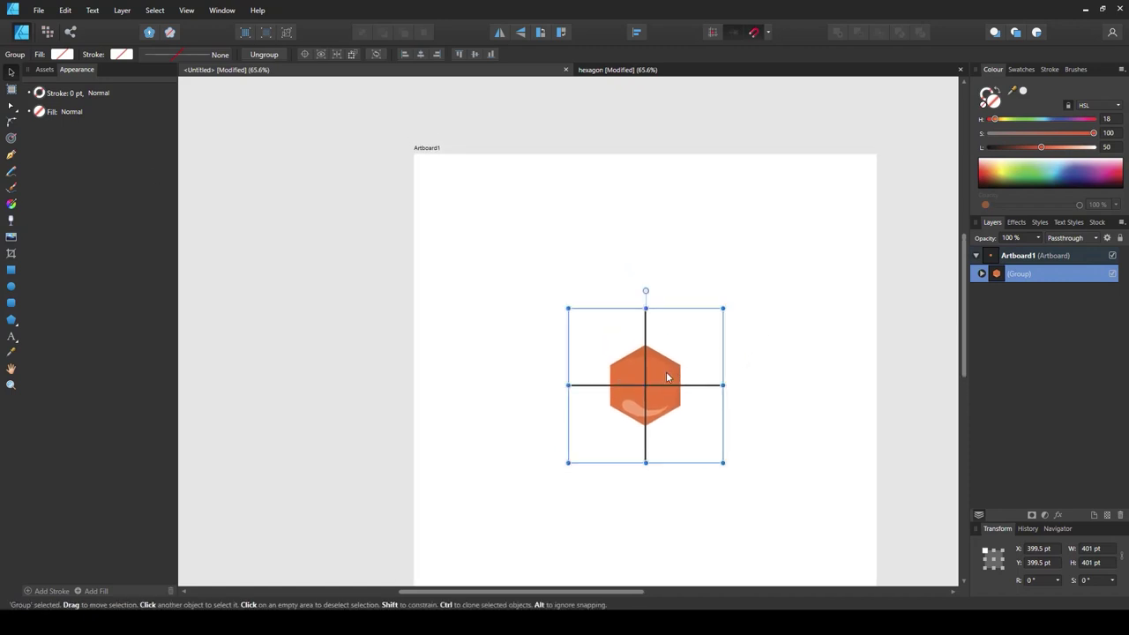
left_click(1005, 261)
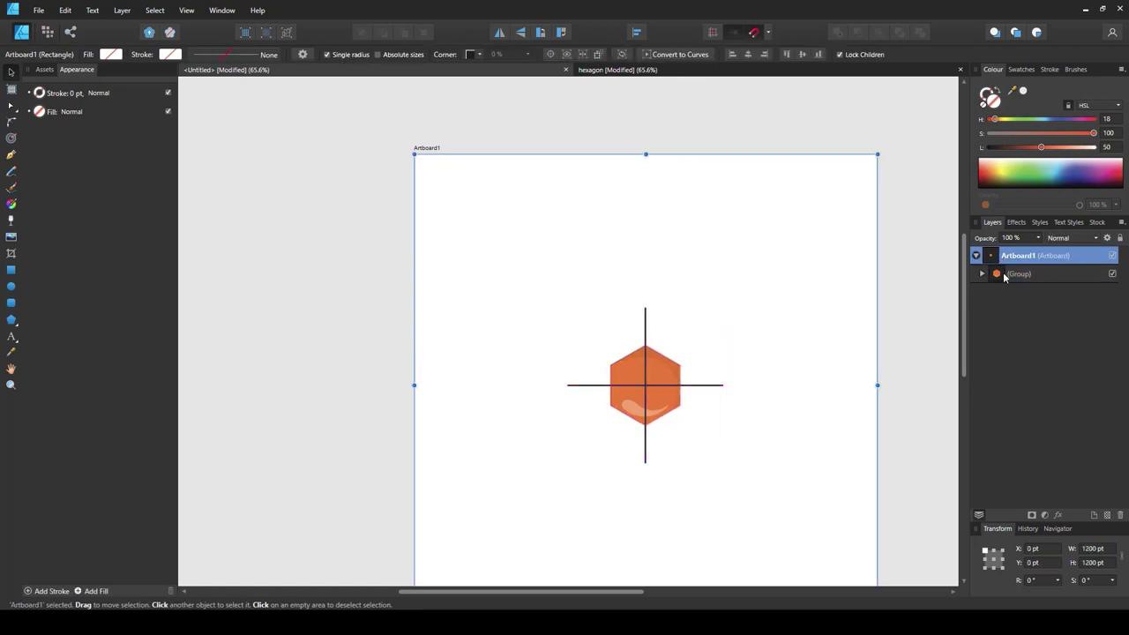
left_click(1005, 274)
left_click_drag(657, 368, 435, 151)
scroll(432, 154, "up", 2)
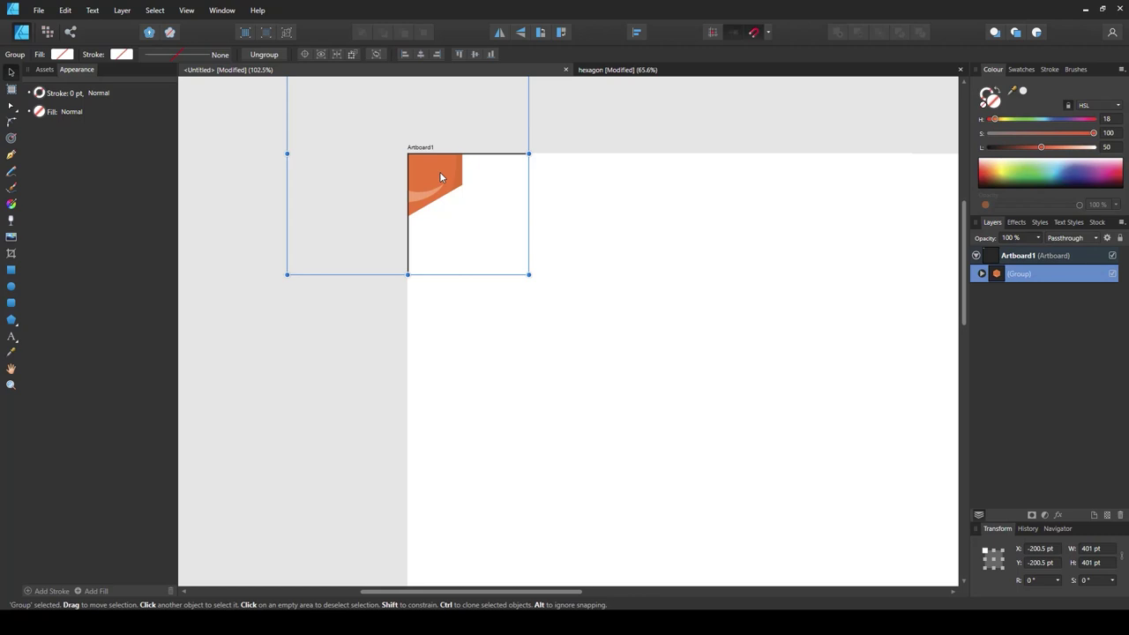
Duplicate the group and move the copy along the artboard's top edge to X about -15.4 pt, leaving a narrow gap between the hexagons.
key("ctrl+j")
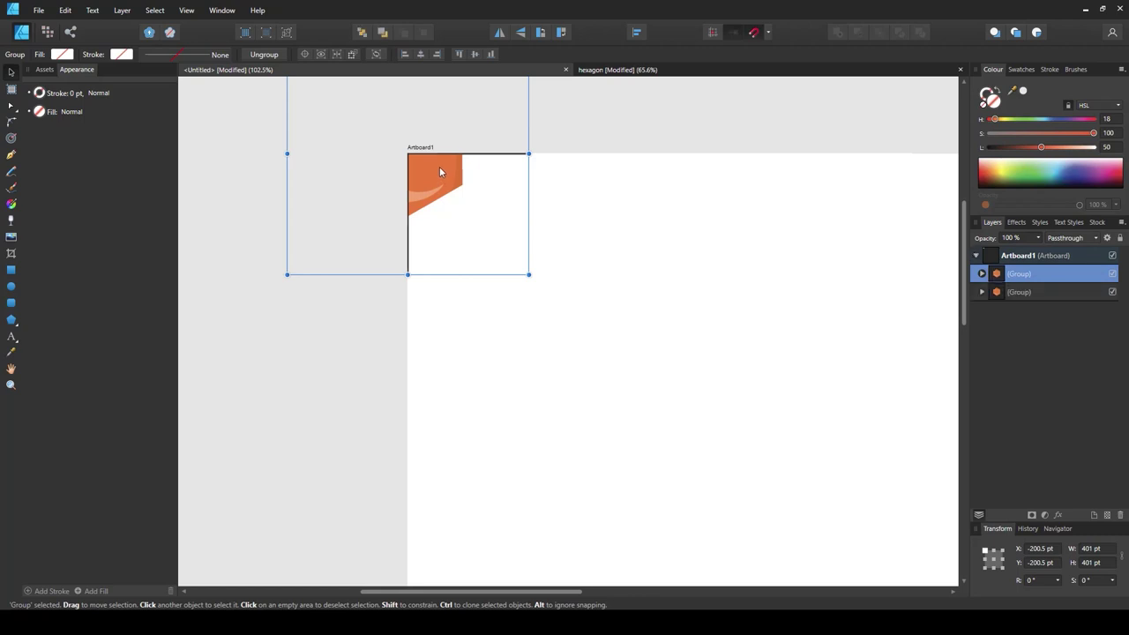
scroll(439, 167, "up", 4)
left_click_drag(432, 178, 700, 208)
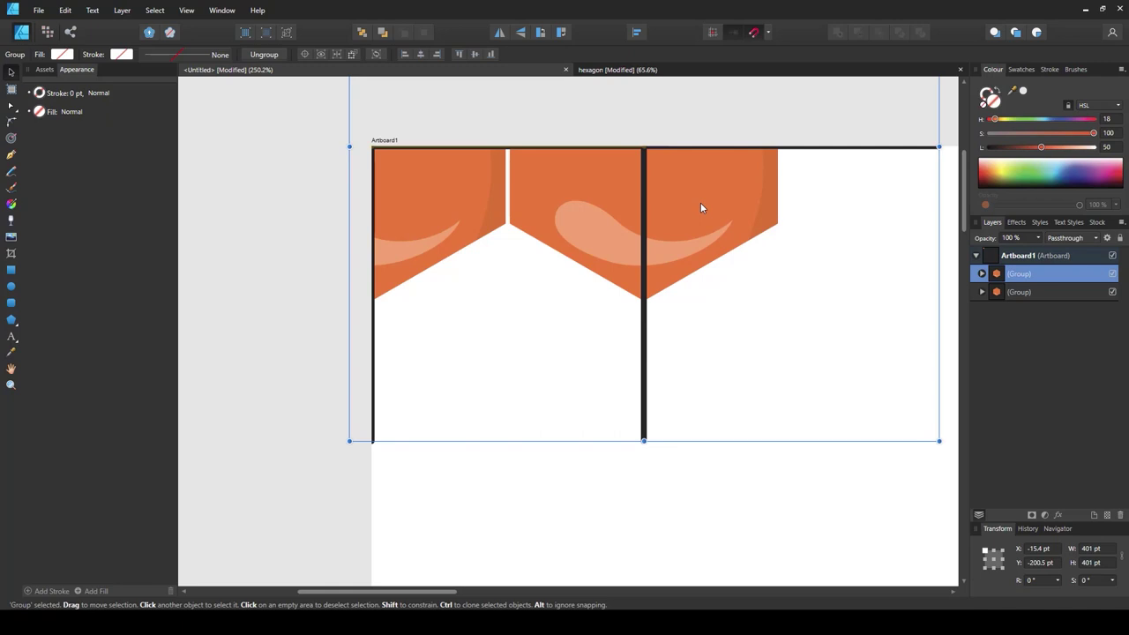
left_click_drag(701, 208, 700, 208)
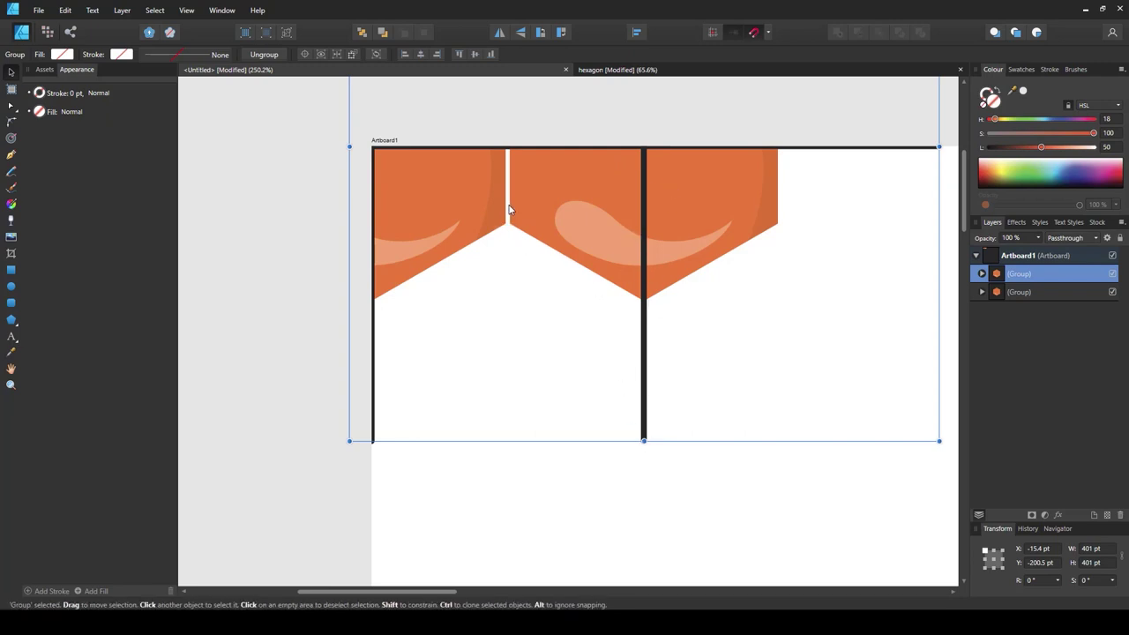
scroll(503, 190, "up", 1)
scroll(504, 191, "up", 1)
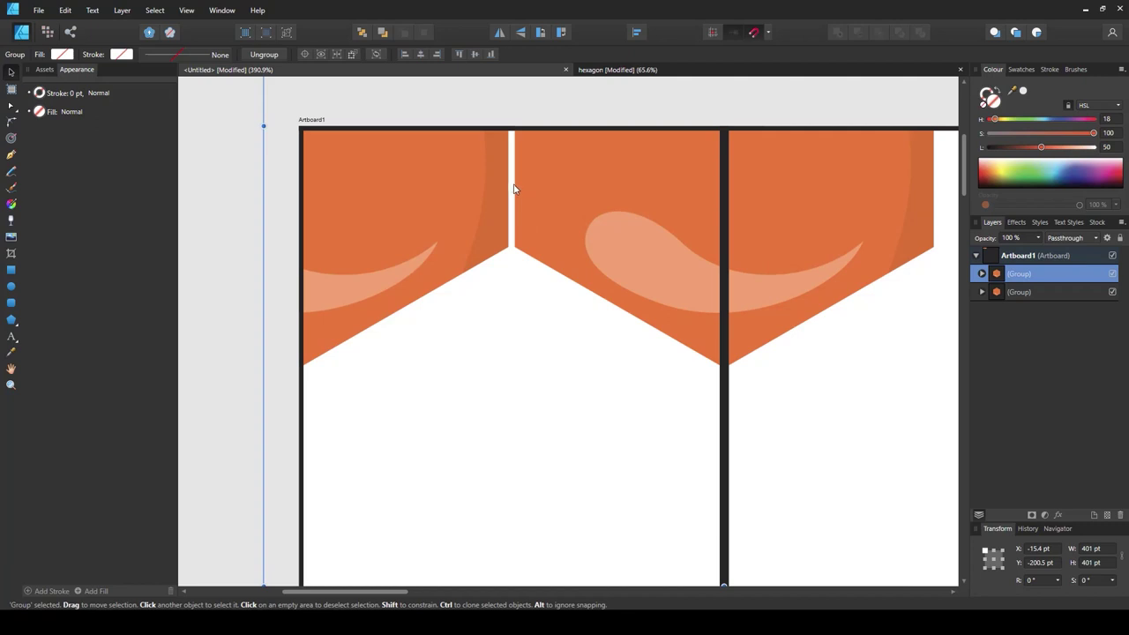
scroll(513, 189, "down", 2)
scroll(527, 189, "up", 1)
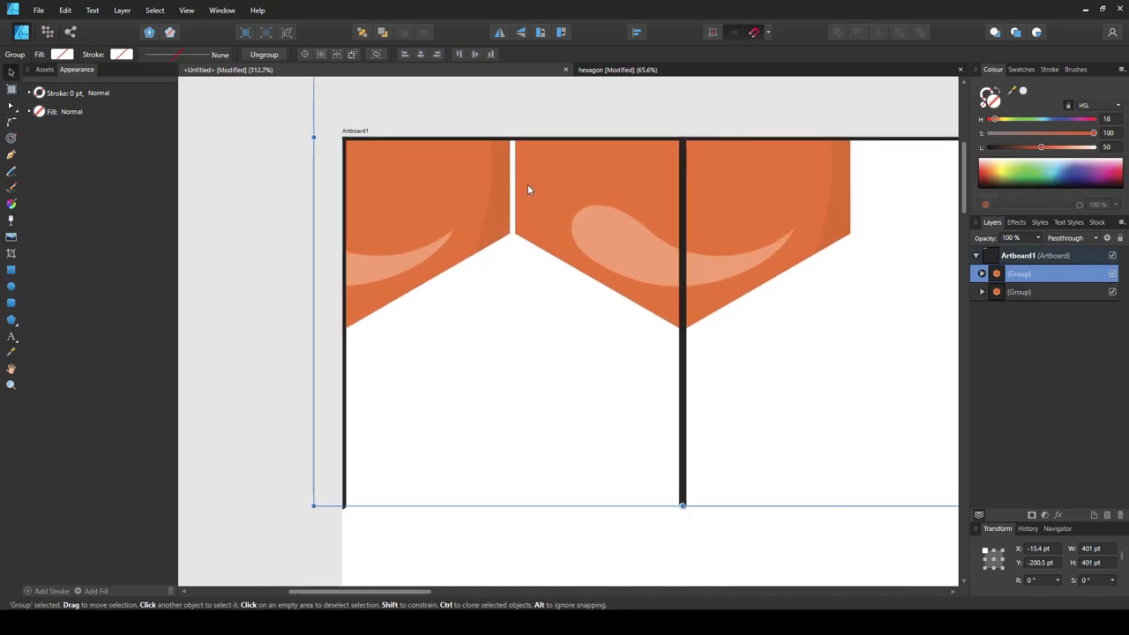
Nudge the second hexagon group along the artboard's top edge to X about -13.8 pt, widening the gap between the hexagons.
left_click_drag(531, 188, 534, 186)
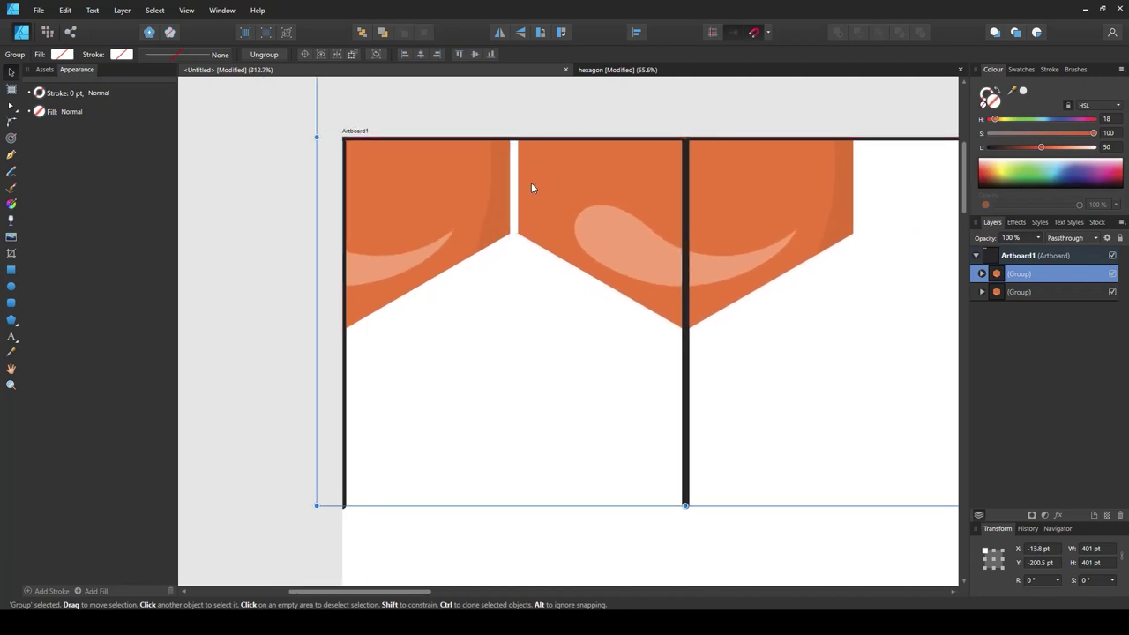
scroll(511, 220, "down", 3)
scroll(523, 247, "down", 2)
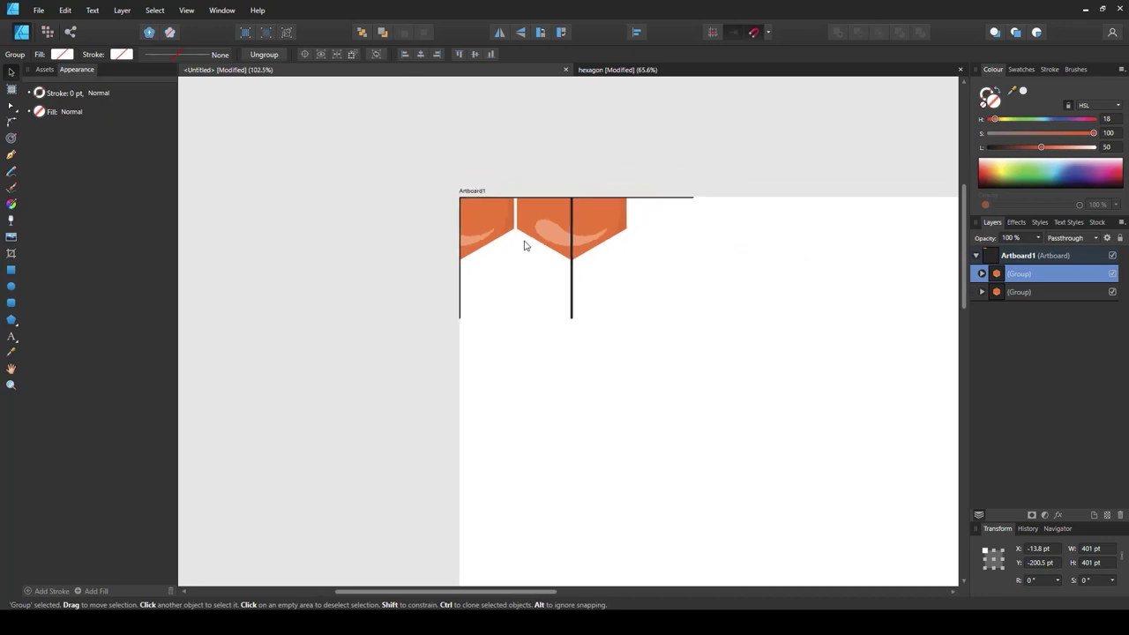
scroll(525, 245, "down", 2)
scroll(534, 235, "up", 3)
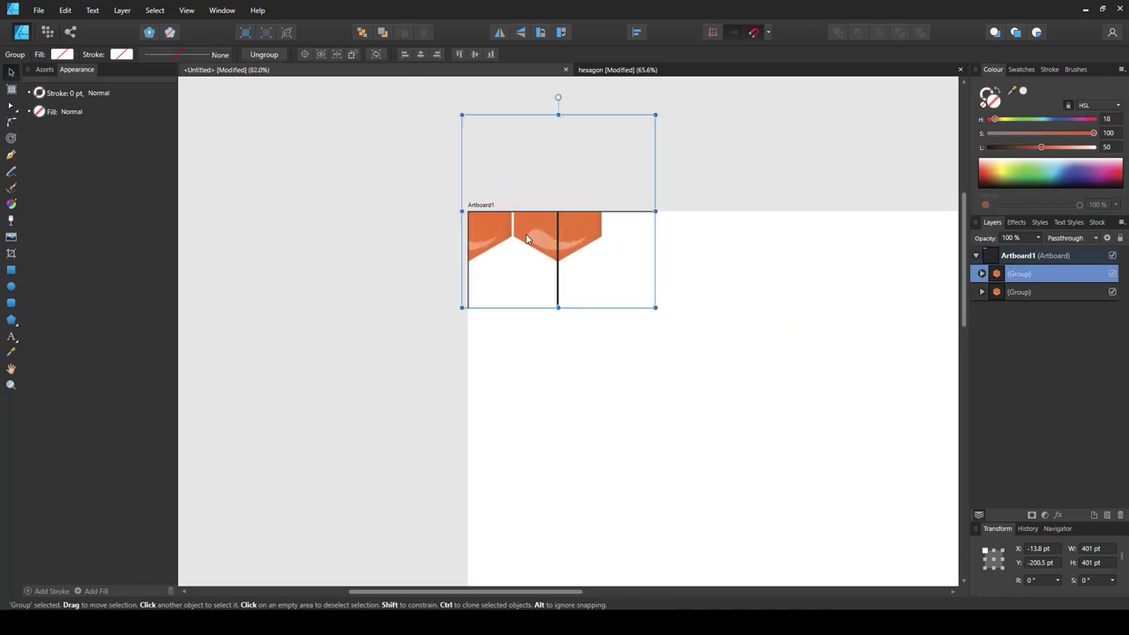
scroll(555, 251, "down", 1)
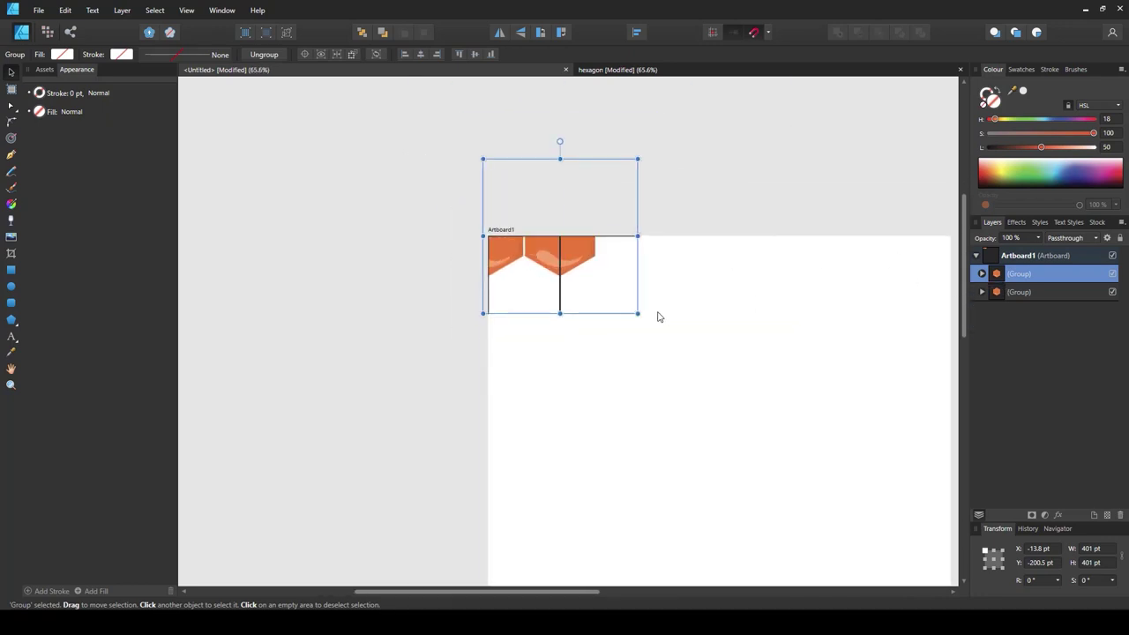
Repeat the spaced duplication of the hexagon group six times along the artboard's top edge, until the row passes its far corner.
left_click_drag(744, 330, 678, 284)
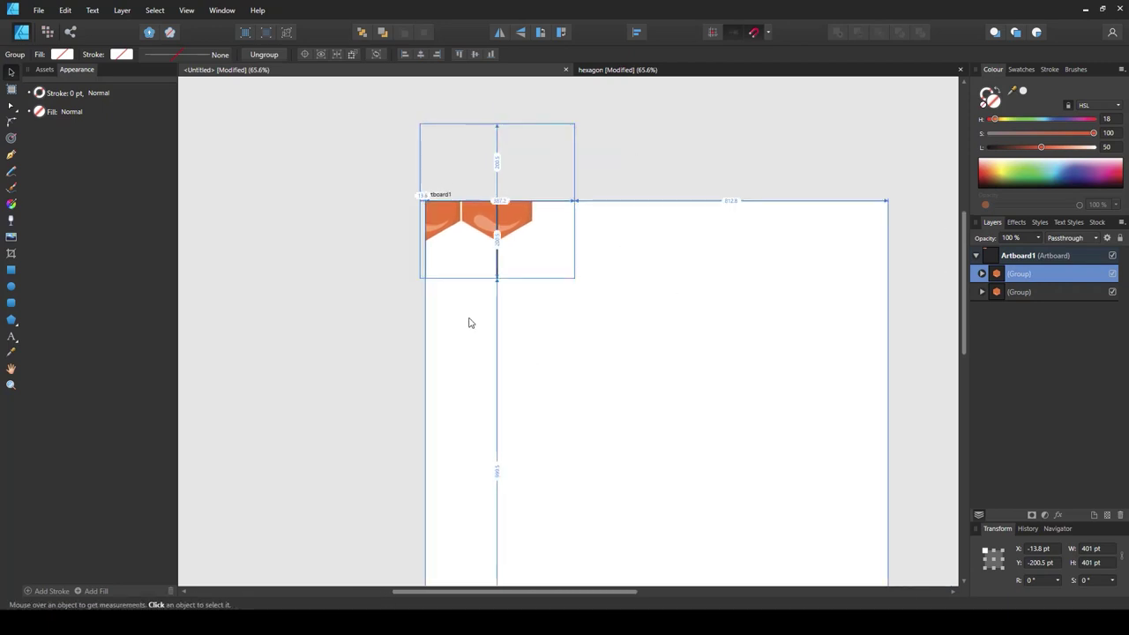
key("ctrl+j")
key("ctrl+j")
key("ctrl+j")
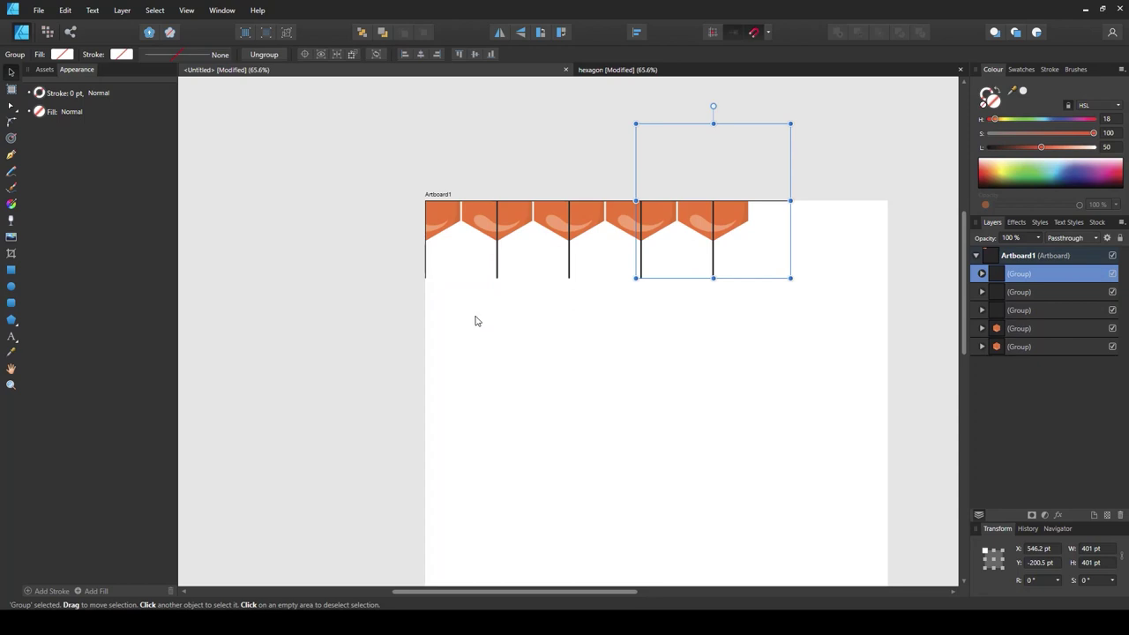
key("ctrl+j")
key("ctrl+j")
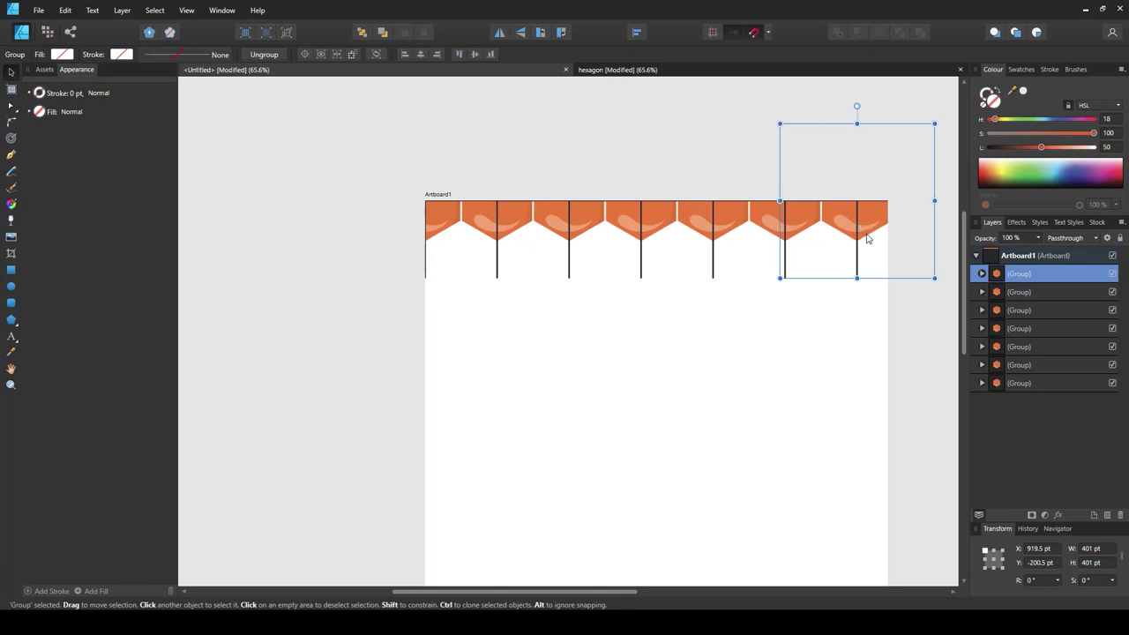
scroll(781, 254, "down", 1)
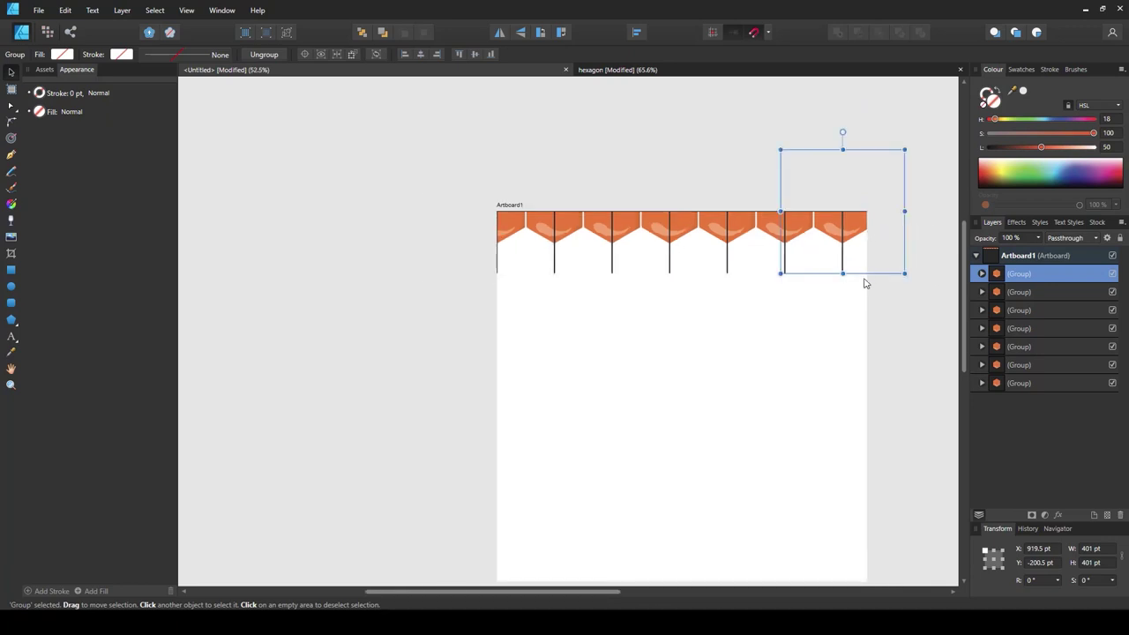
key("ctrl+j")
scroll(815, 269, "down", 2)
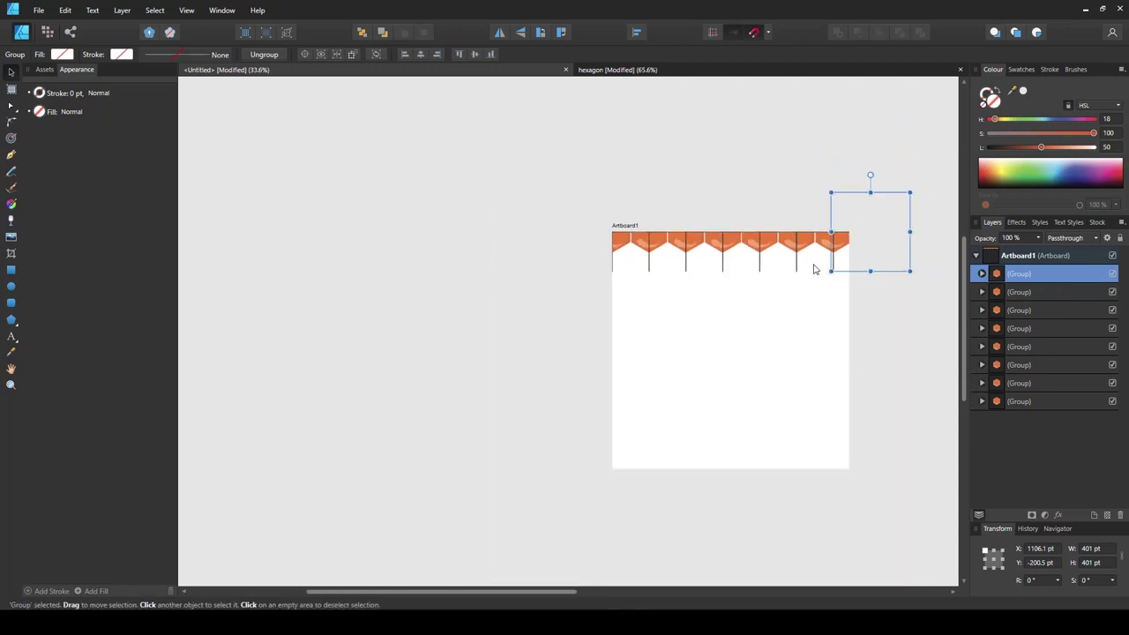
scroll(807, 284, "up", 1)
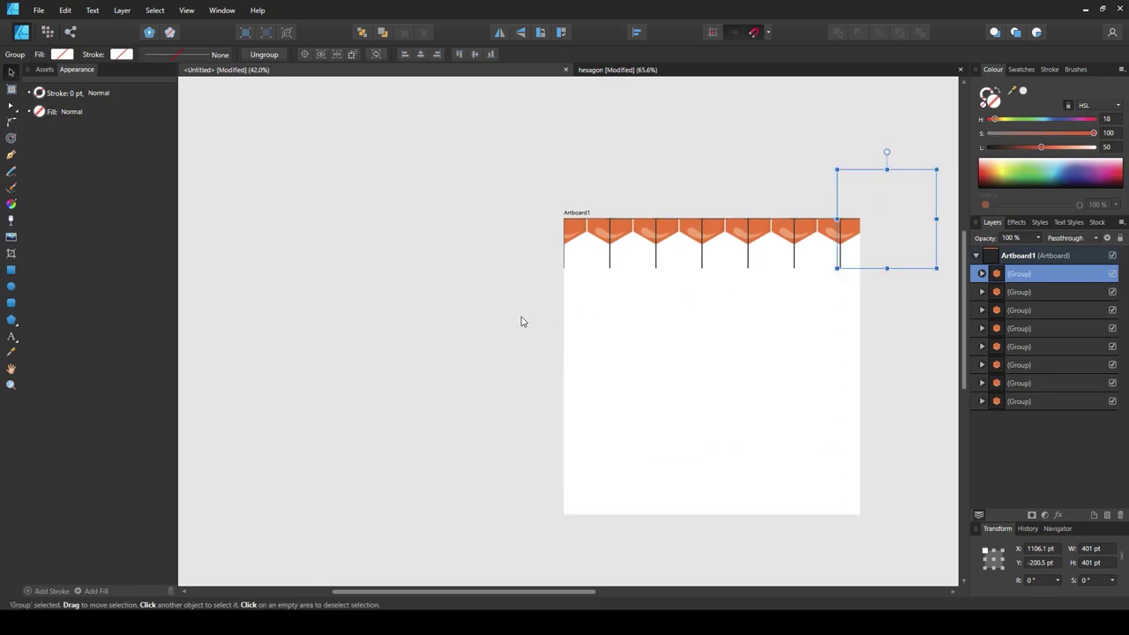
Duplicate all eight groups of the top row and nest the copies below as an offset second row at X about -293.9 pt, Y about -39.5 pt.
left_click(1001, 403, "shift")
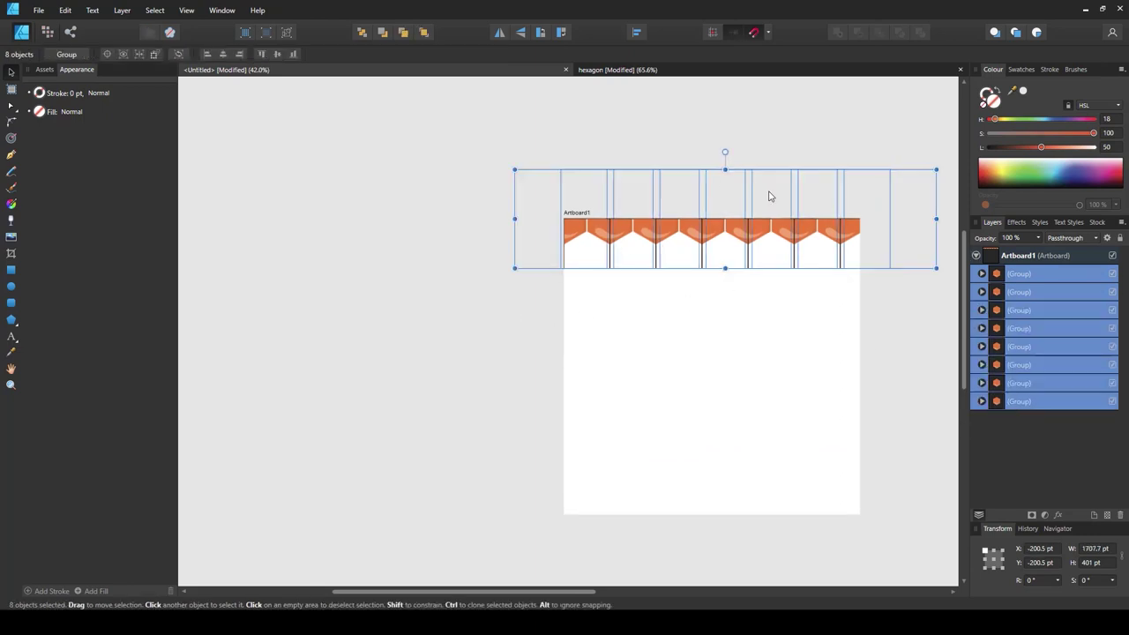
scroll(591, 214, "up", 3)
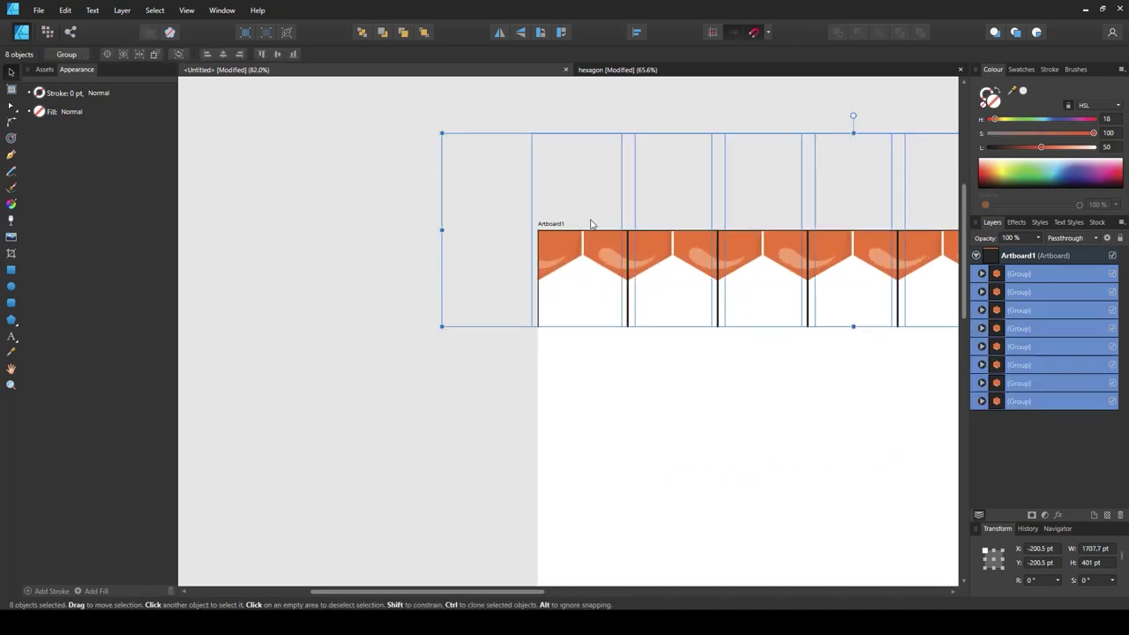
key("ctrl+j")
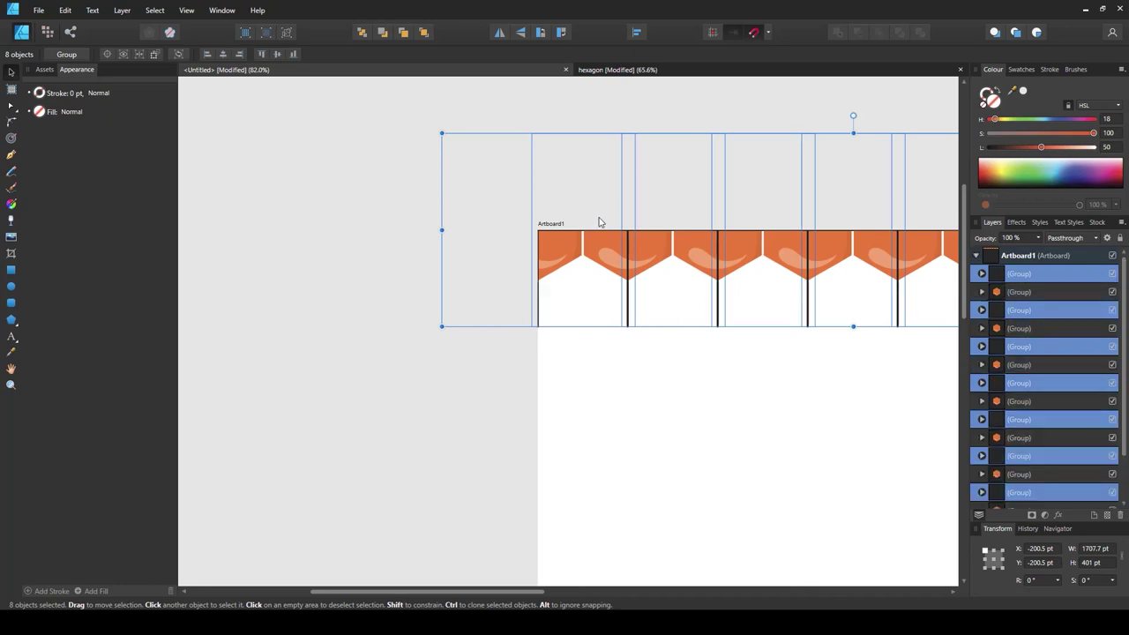
scroll(595, 220, "up", 2)
scroll(612, 219, "up", 1)
left_click_drag(635, 221, 538, 378)
scroll(546, 353, "up", 3)
left_click_drag(557, 342, 557, 331)
scroll(549, 331, "down", 6)
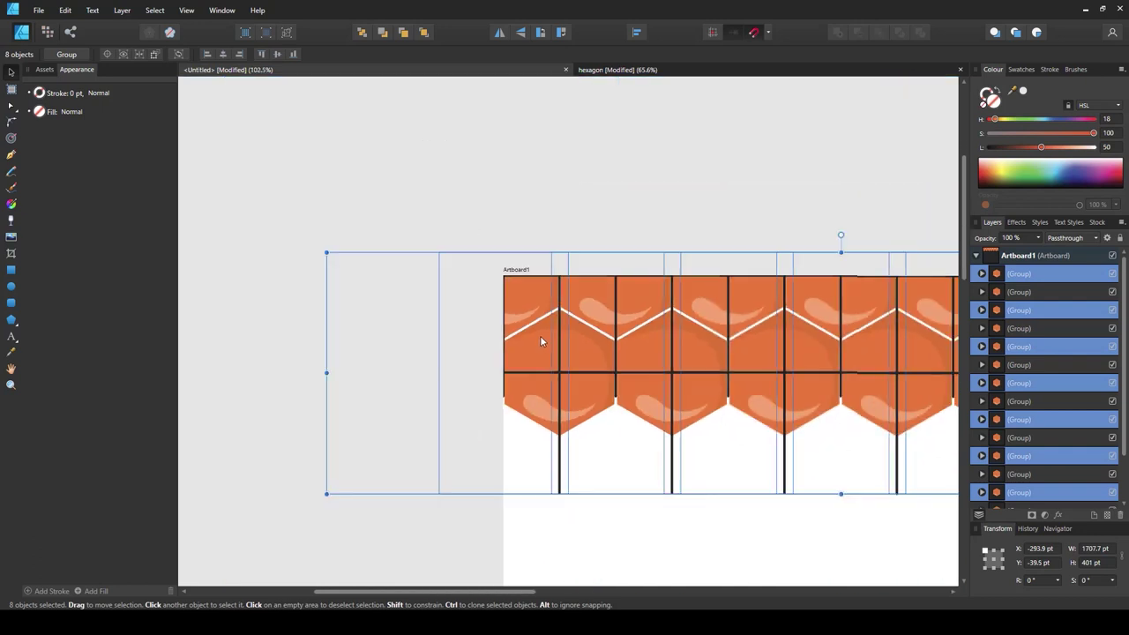
scroll(461, 335, "down", 2)
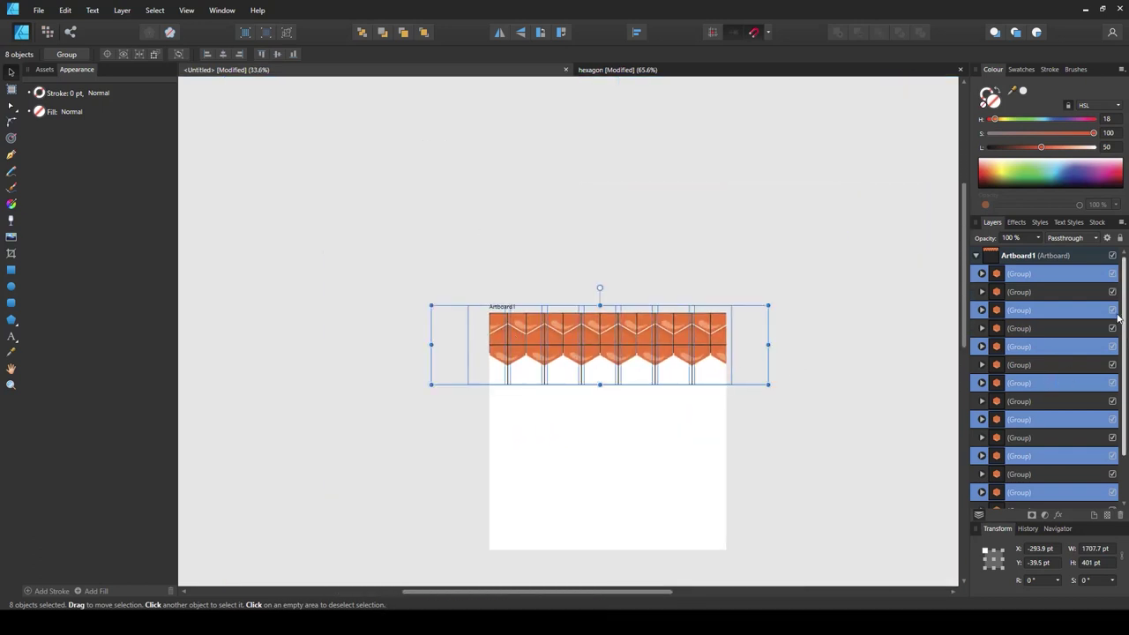
Duplicate all 16 groups of both rows and move the copies straight down to Y about 121.7 pt, matching the row gaps.
left_click(1021, 275)
scroll(1019, 291, "down", 1)
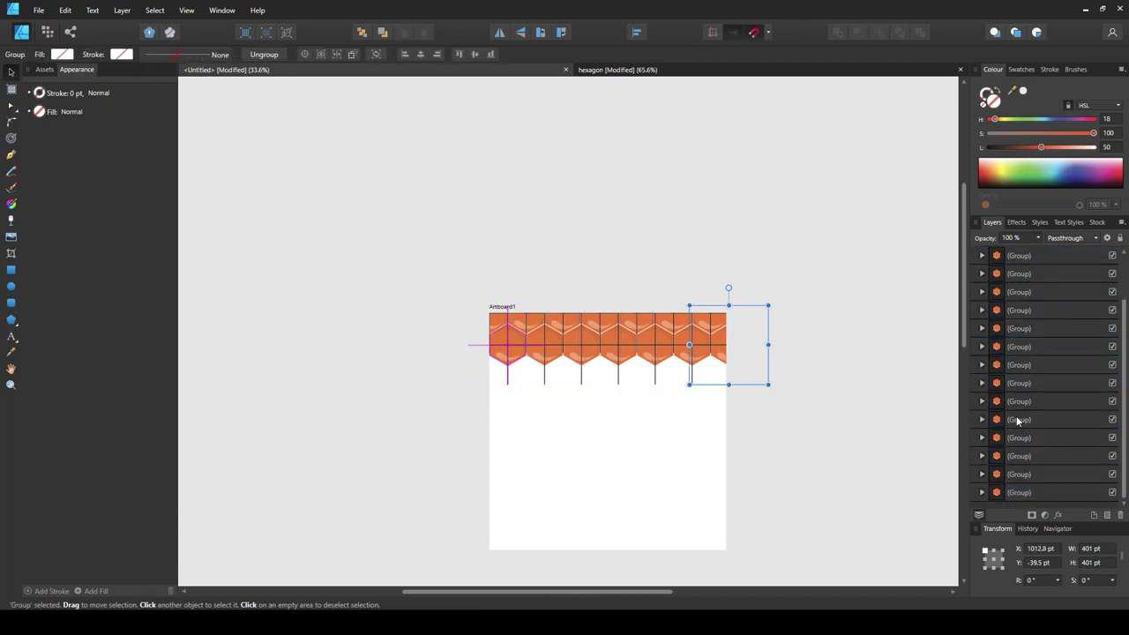
left_click(1013, 492, "shift")
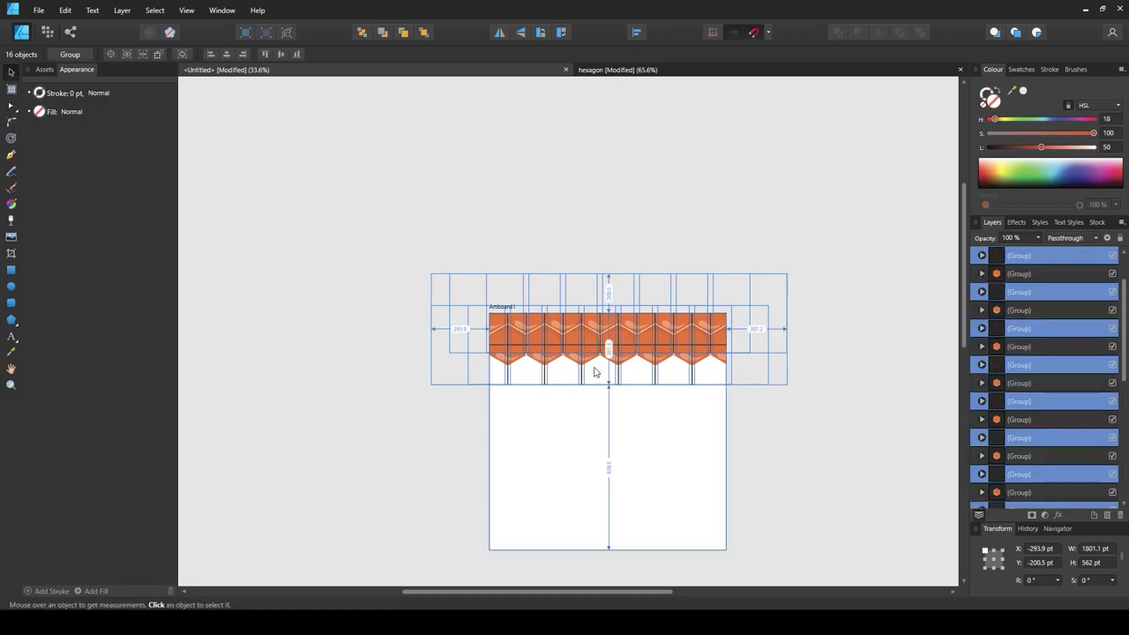
scroll(593, 366, "up", 5)
left_click_drag(637, 212, 638, 363)
scroll(615, 366, "up", 3)
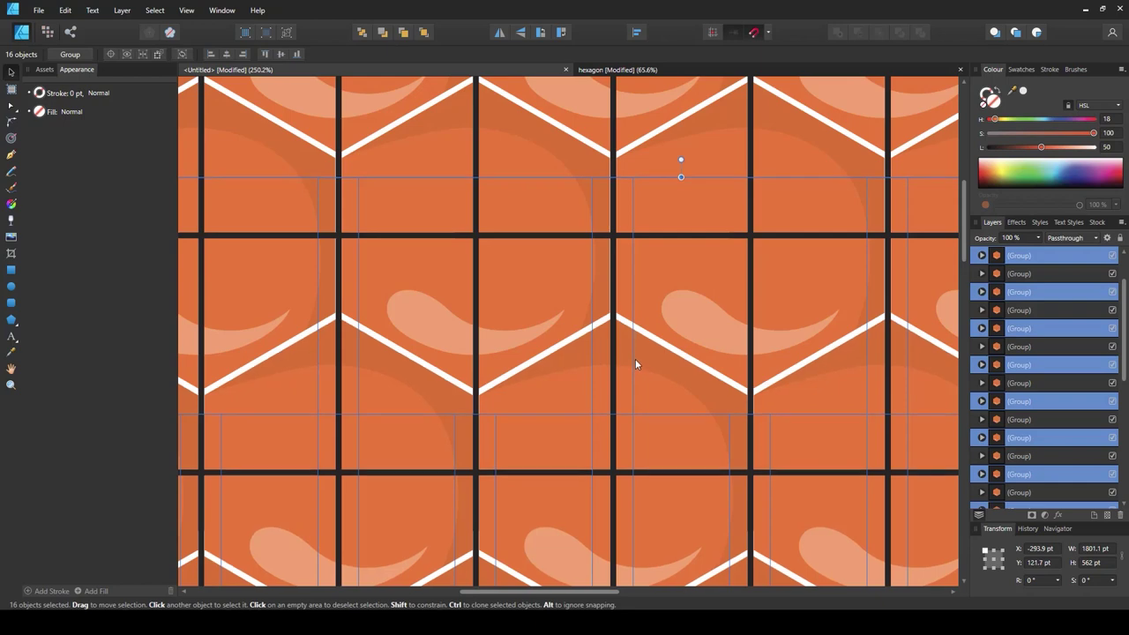
scroll(635, 360, "down", 6)
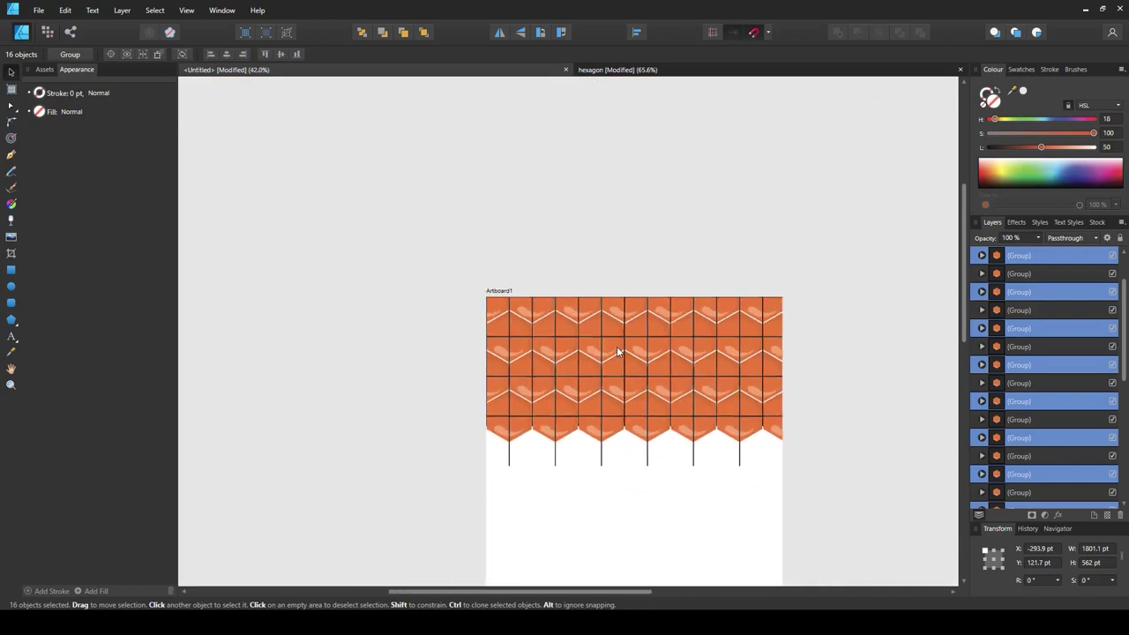
Repeat the two-row duplication three times downward to Y about 1088.3 pt, covering the whole artboard, and clear the selection.
scroll(862, 511, "down", 3)
scroll(862, 511, "right", 1)
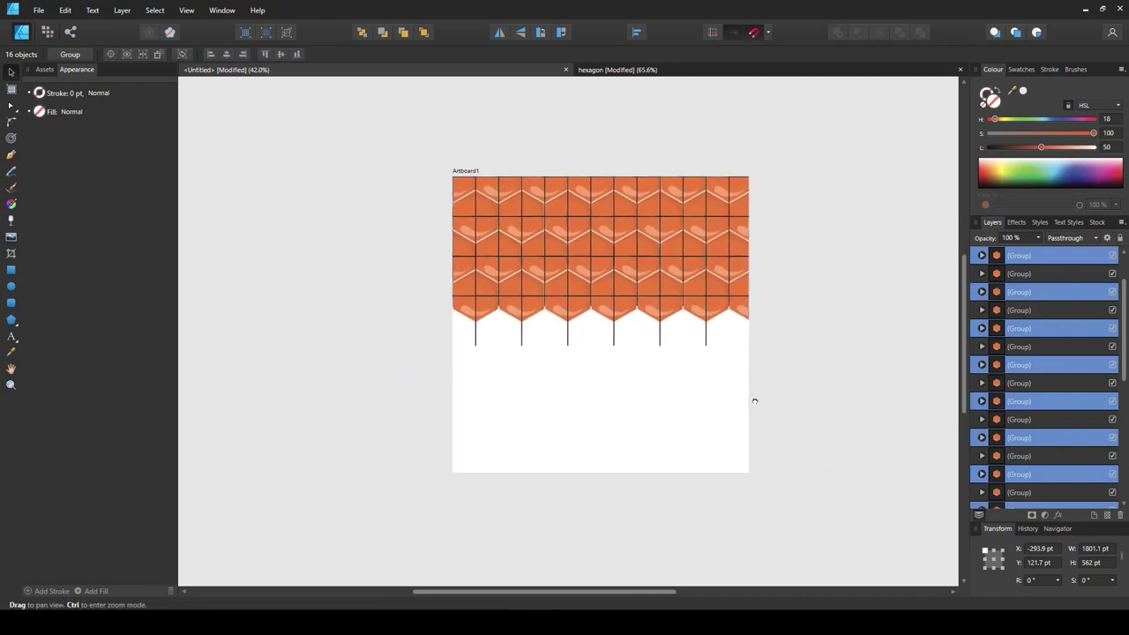
key("ctrl+j")
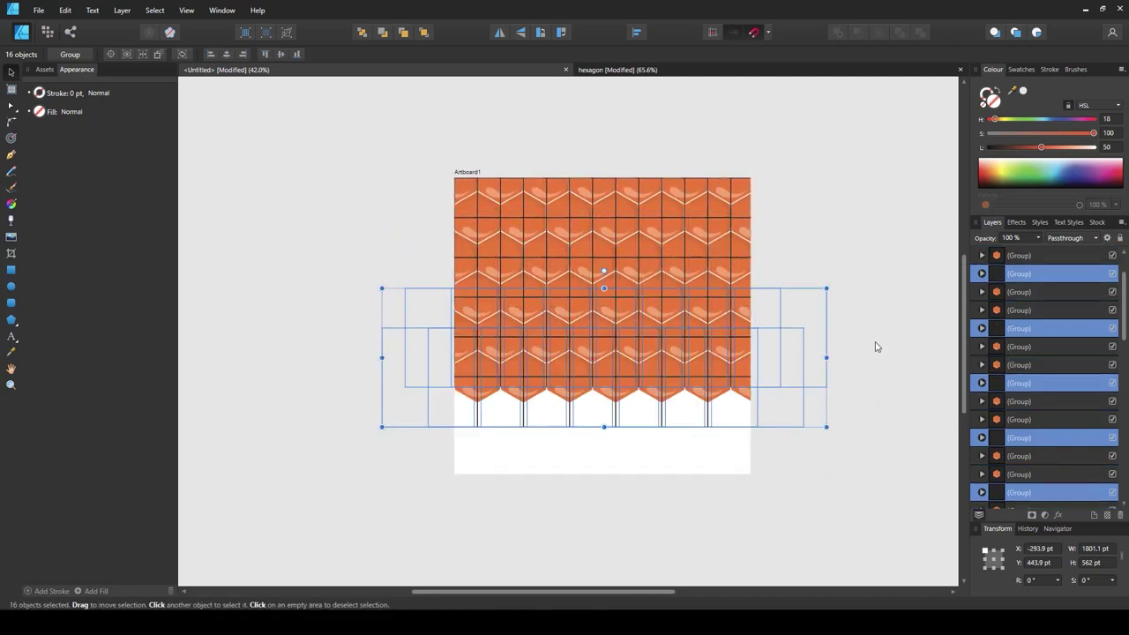
key("ctrl+j")
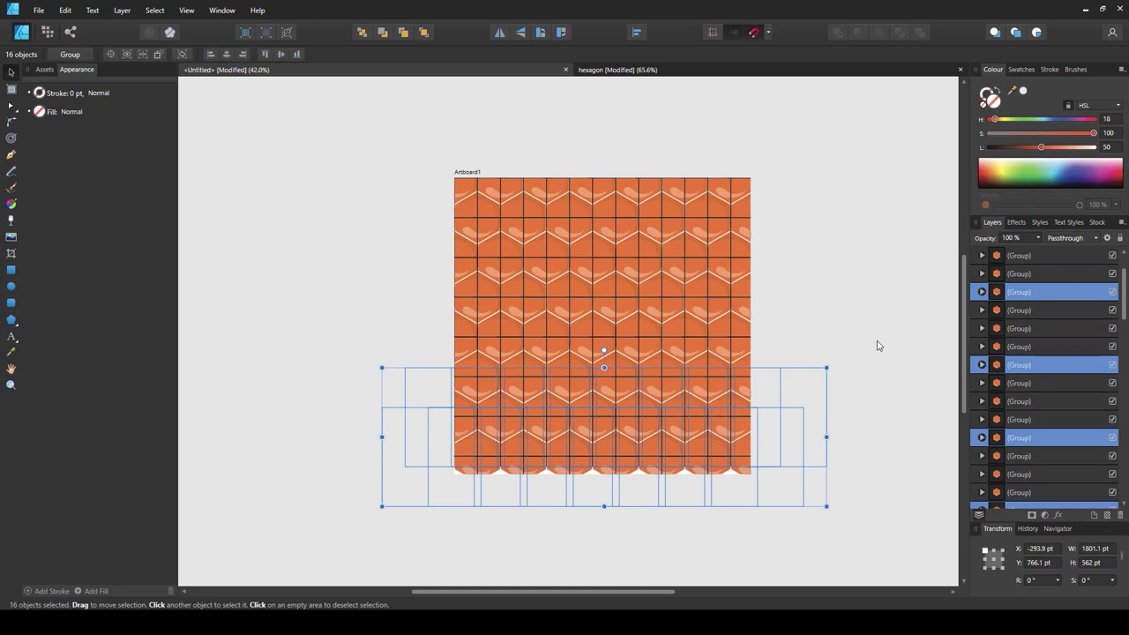
key("ctrl+j")
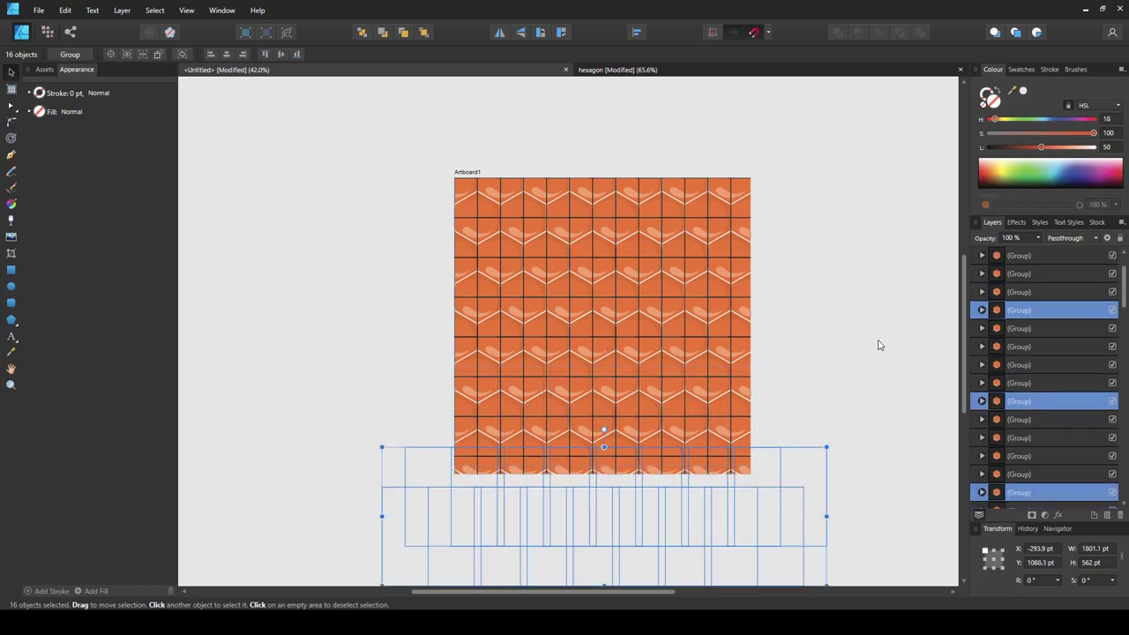
scroll(832, 280, "down", 1)
scroll(666, 265, "up", 1)
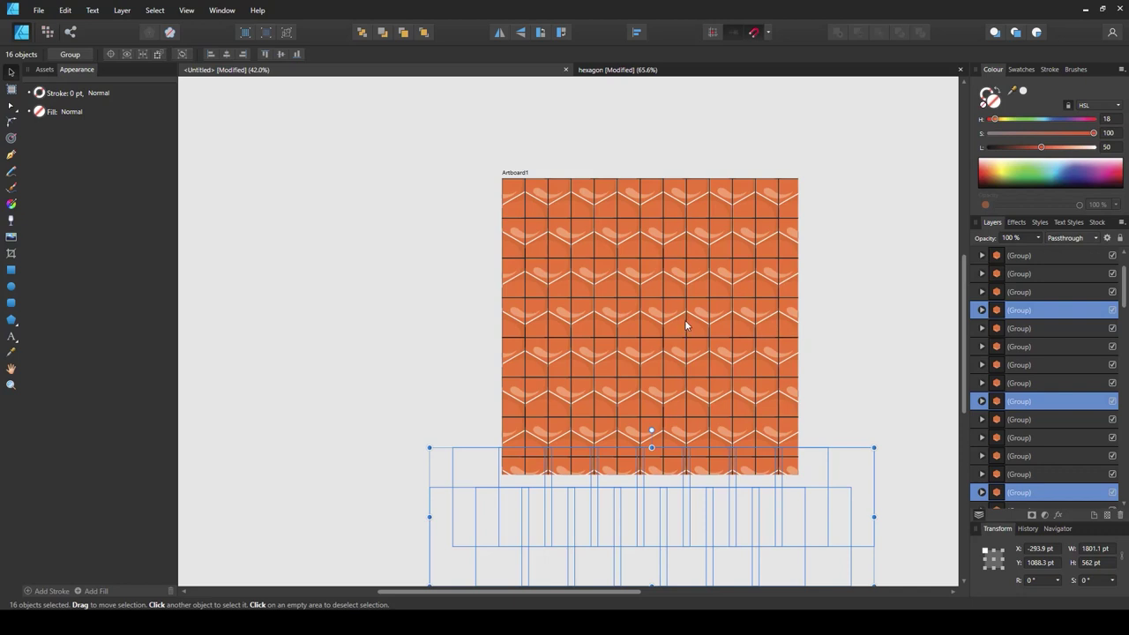
scroll(607, 262, "down", 1)
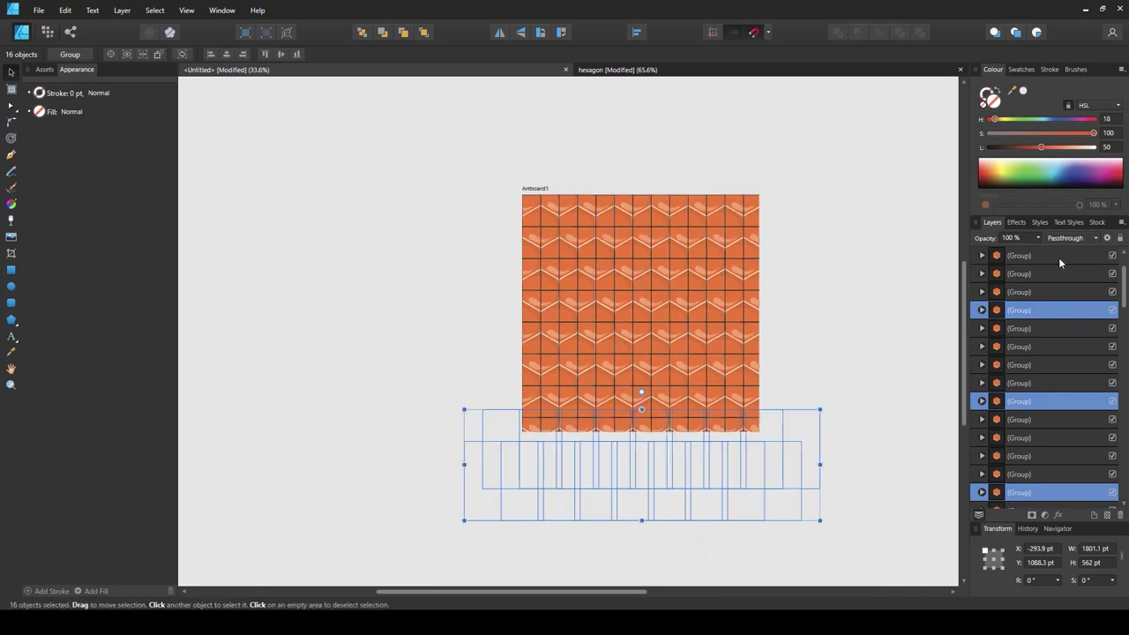
left_click(852, 268)
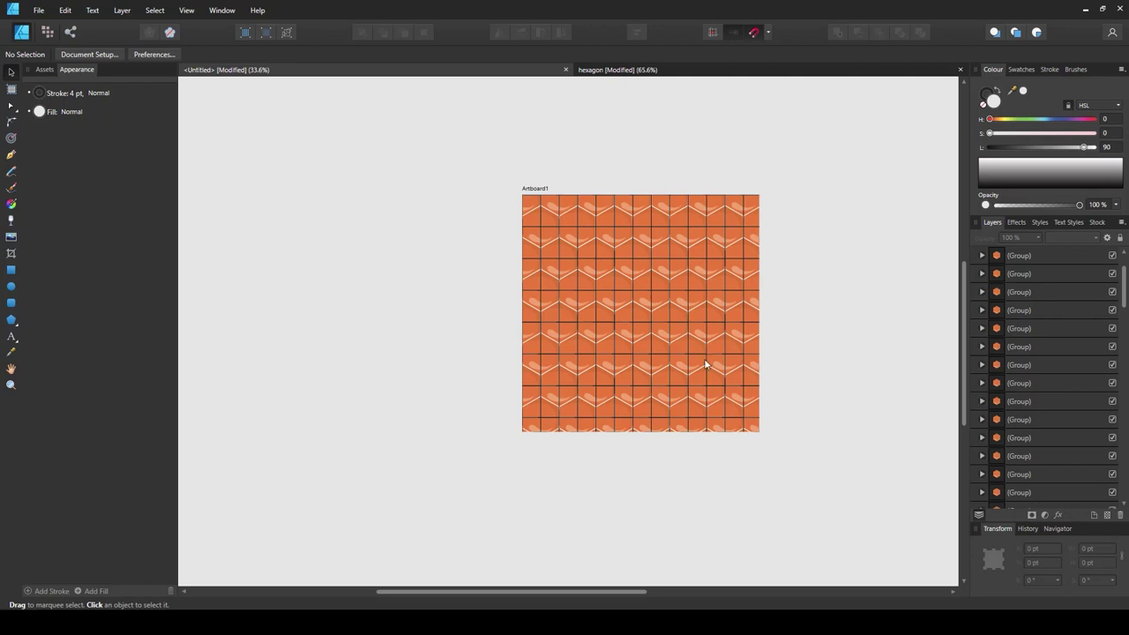
Select Artboard1 with the Artboard tool and extend its right edge to a width of about 1406.7 pt.
left_click(11, 89)
scroll(1013, 310, "up", 2)
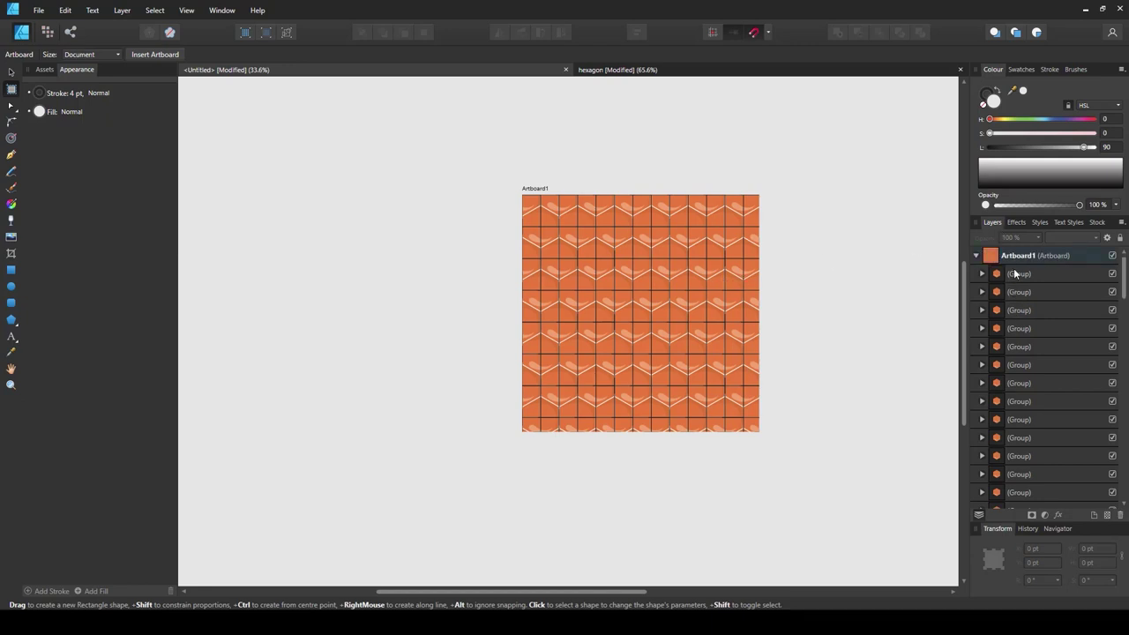
left_click(1008, 254)
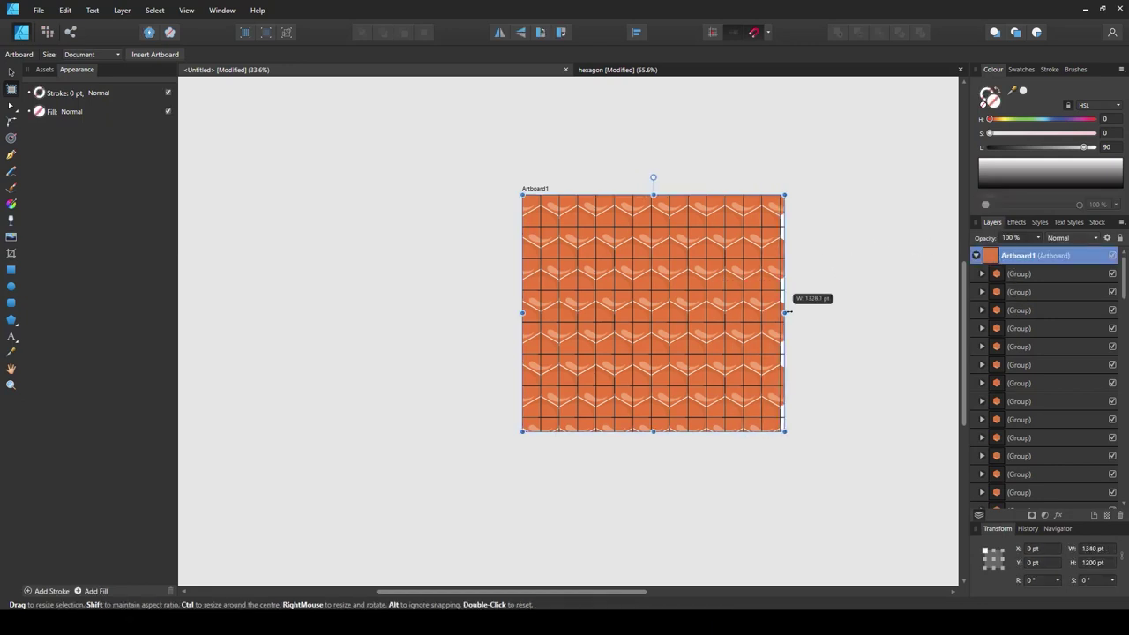
left_click_drag(808, 310, 803, 344)
scroll(785, 309, "up", 2)
scroll(785, 308, "up", 1)
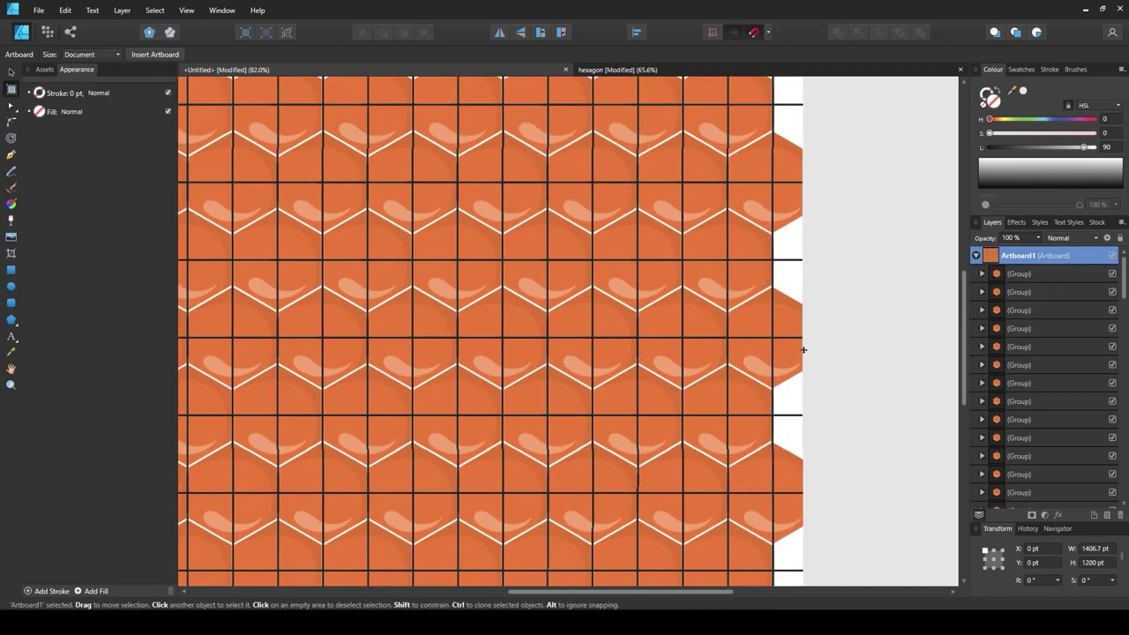
scroll(804, 371, "up", 2)
scroll(796, 374, "down", 2)
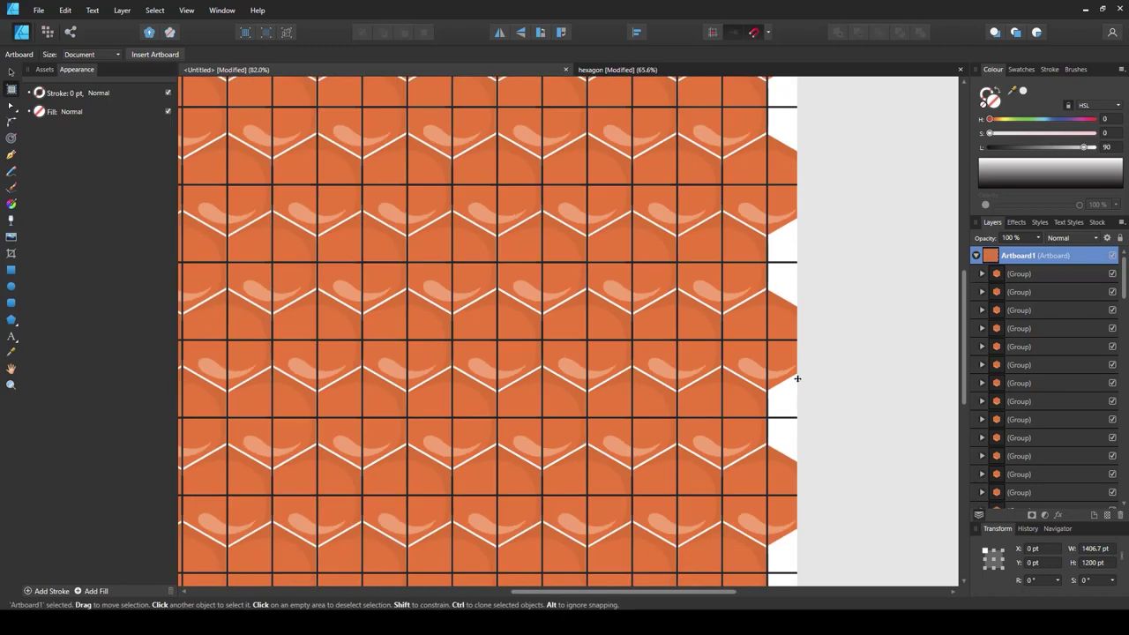
scroll(796, 366, "down", 3)
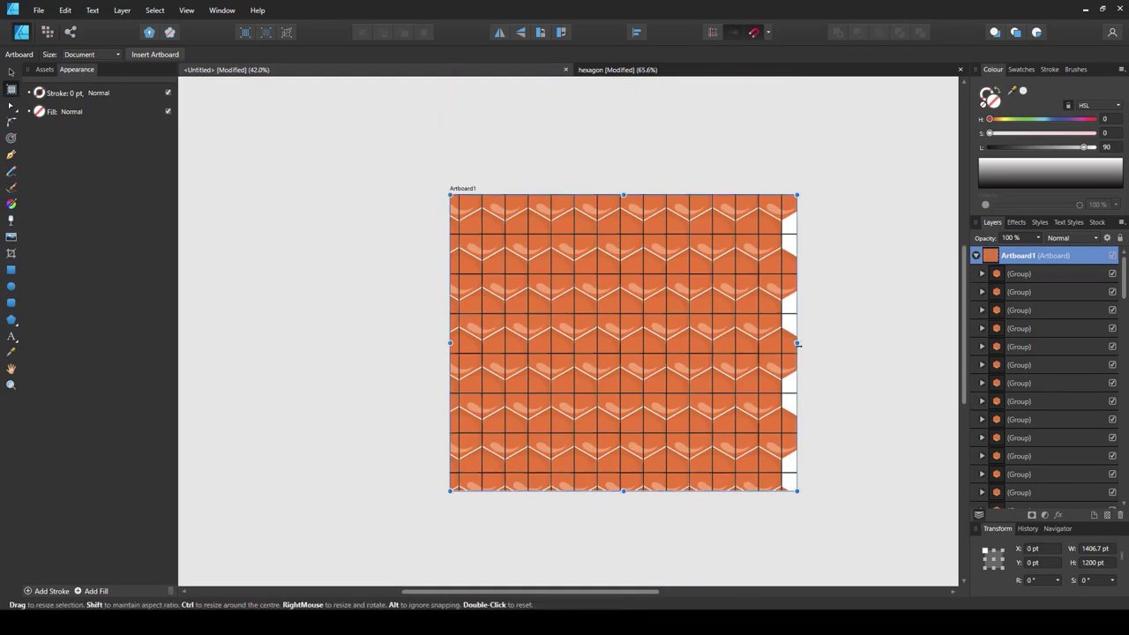
Extend the artboard on all four sides to about 1880.8 x 1936.5 pt so it holds the entire hexagon grid, and deselect it.
left_click_drag(796, 344, 862, 343)
left_click_drag(450, 343, 398, 343)
left_click_drag(629, 194, 628, 138)
left_click_drag(629, 492, 629, 573)
scroll(630, 569, "down", 1)
key("m")
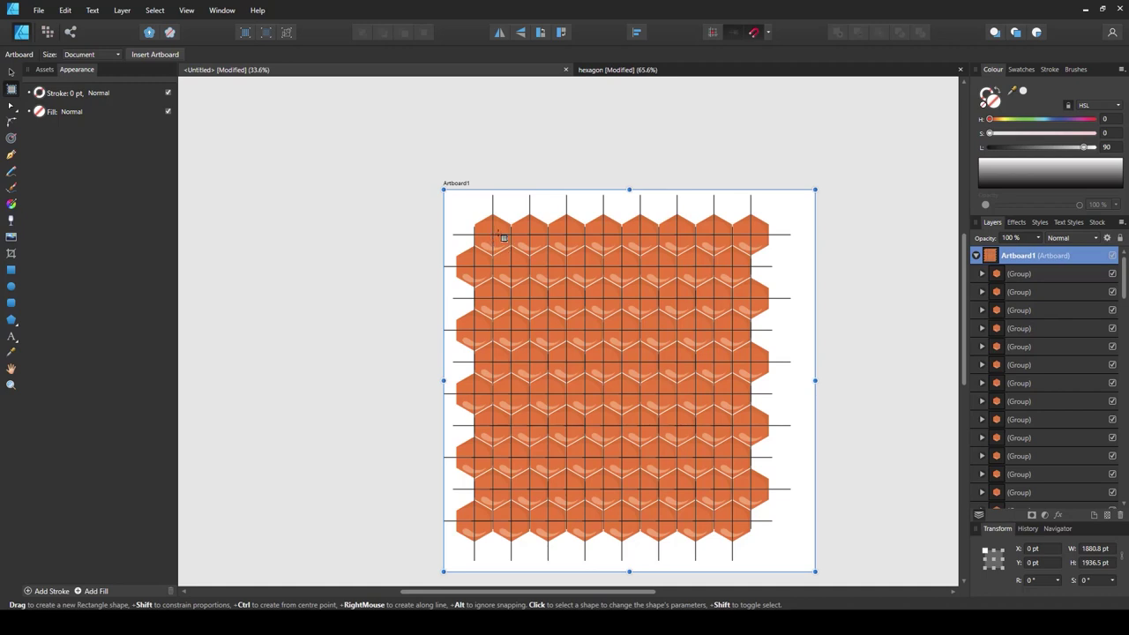
key("v")
key("Escape")
scroll(525, 196, "up", 1)
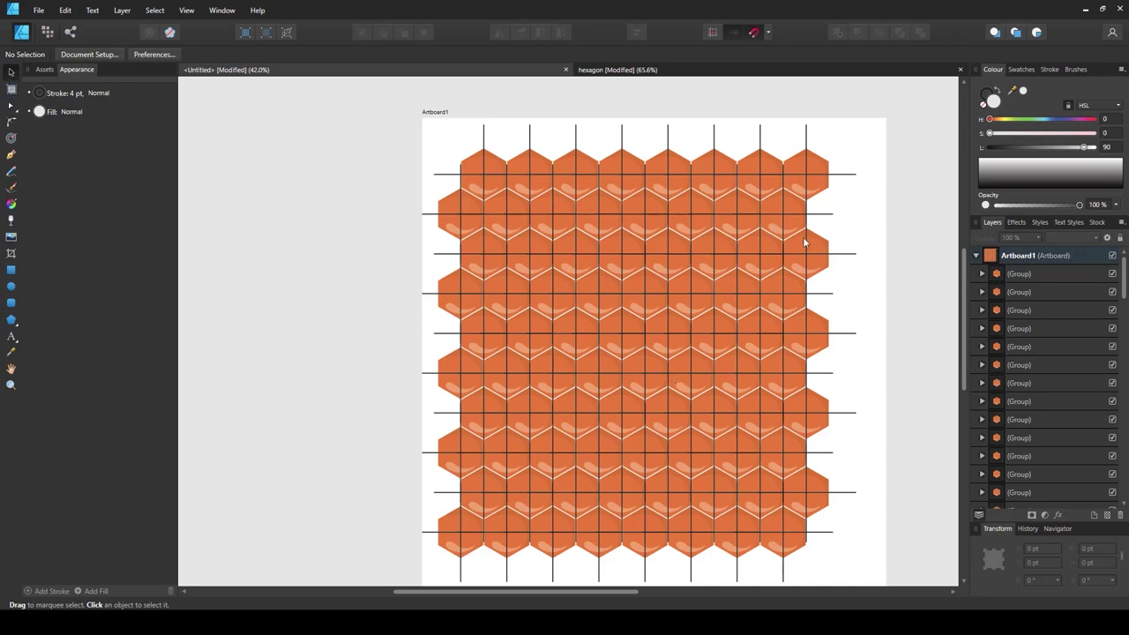
left_click(11, 89)
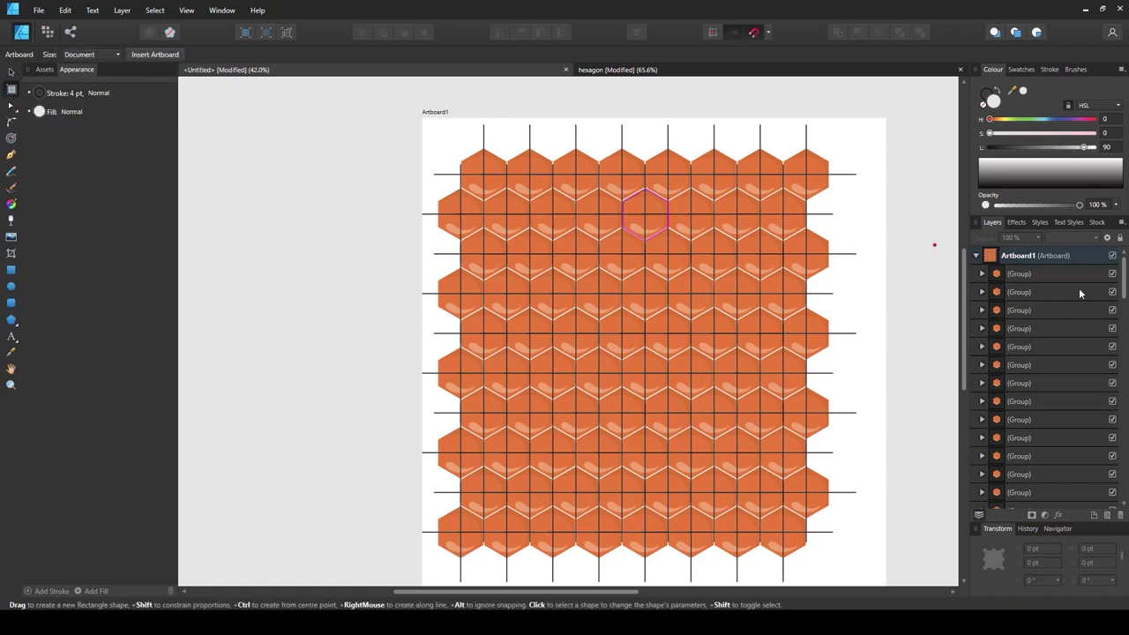
left_click(13, 74)
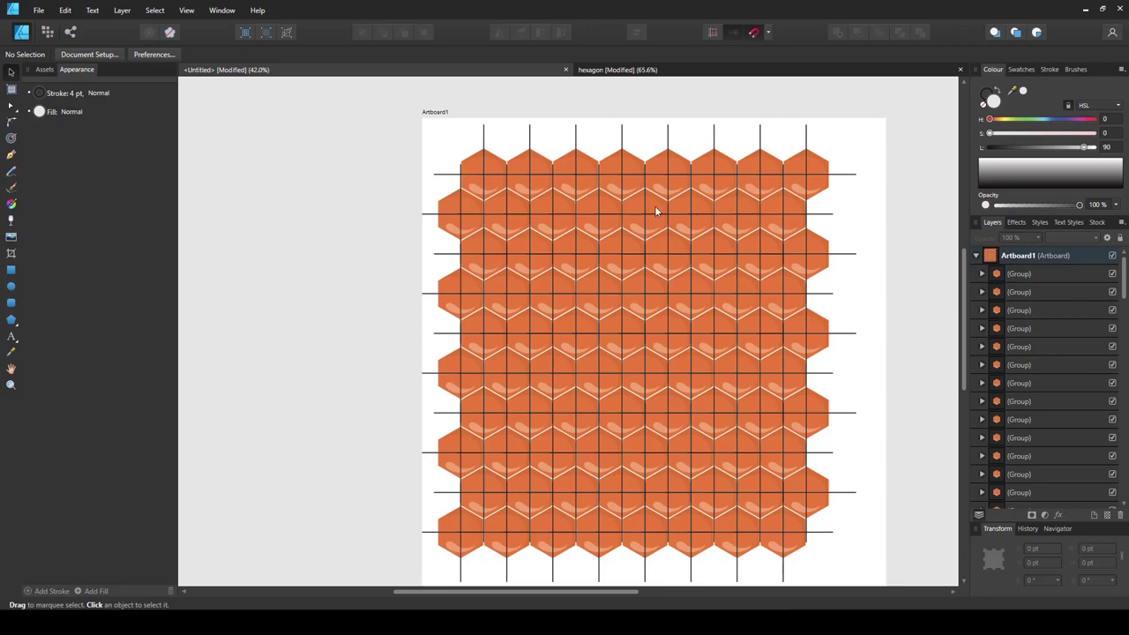
Move the two guide-line curves out of the top-left hexagon's group so they sit as separate layers directly above it.
left_click(491, 163)
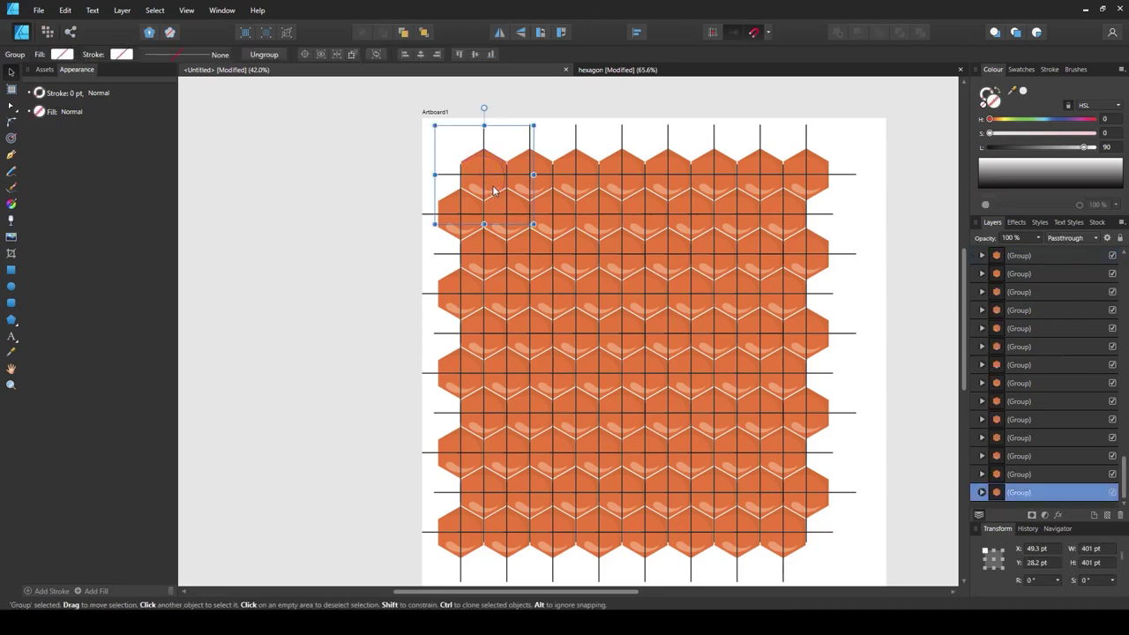
left_click(982, 492)
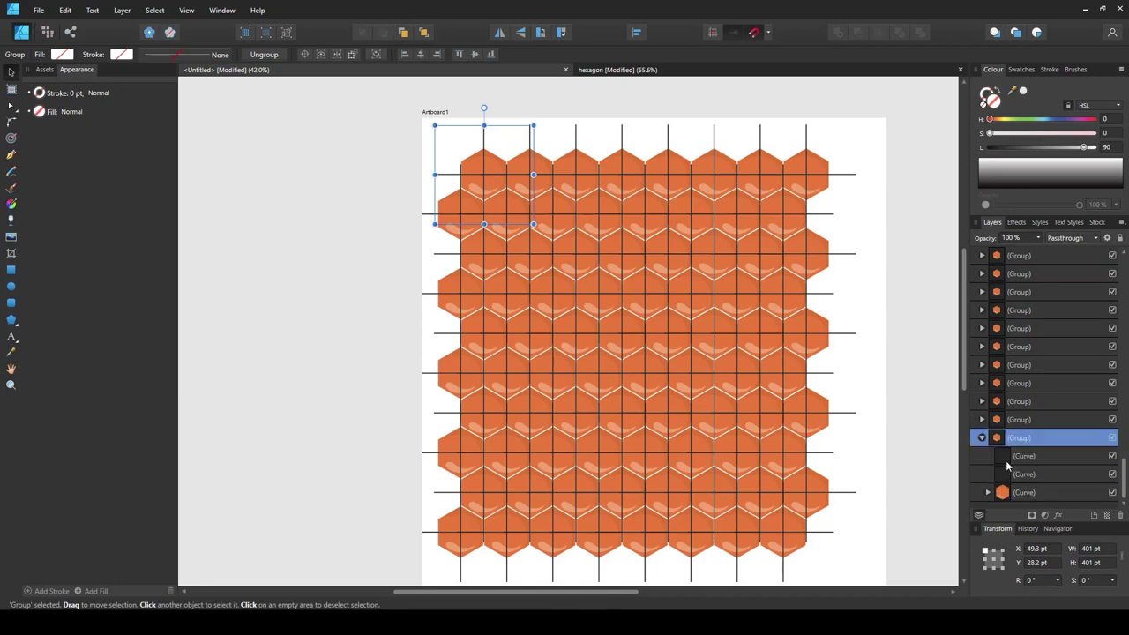
left_click(1006, 457)
left_click(1010, 474, "shift")
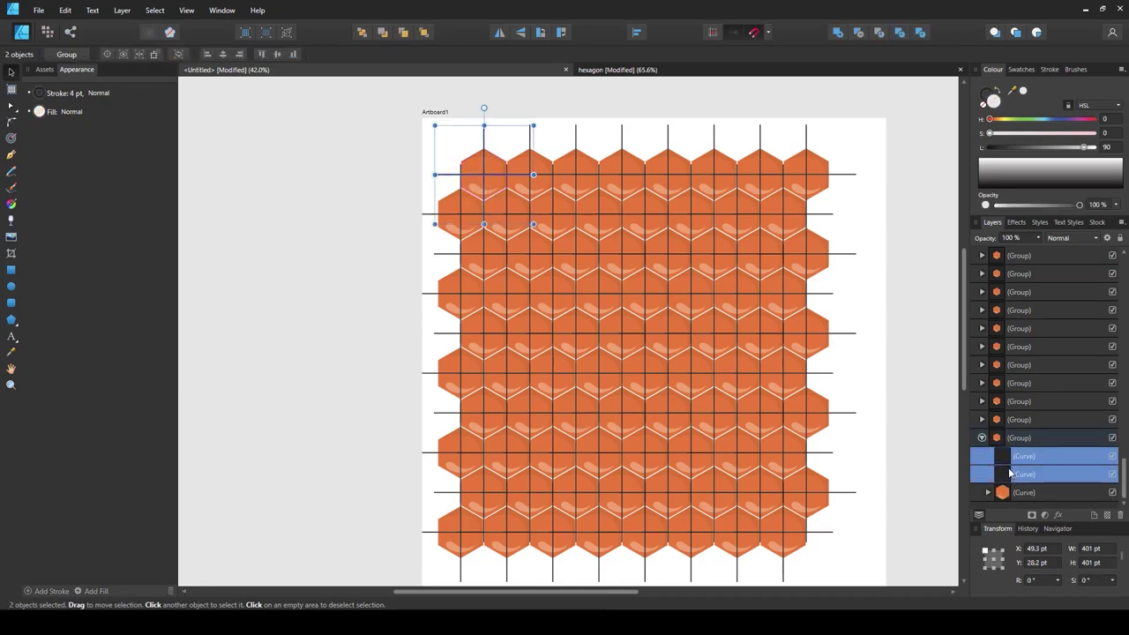
left_click_drag(1016, 464, 983, 446)
left_click(984, 474)
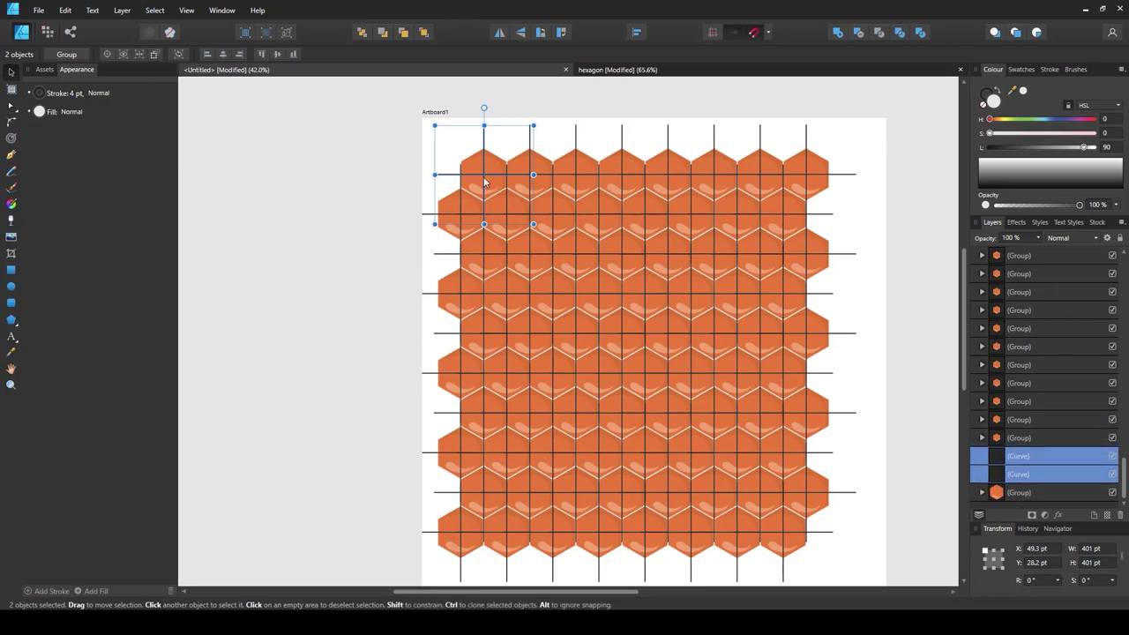
Take the two guide-line curves out of the top-right hexagon's group and place them directly above that group.
left_click(815, 164)
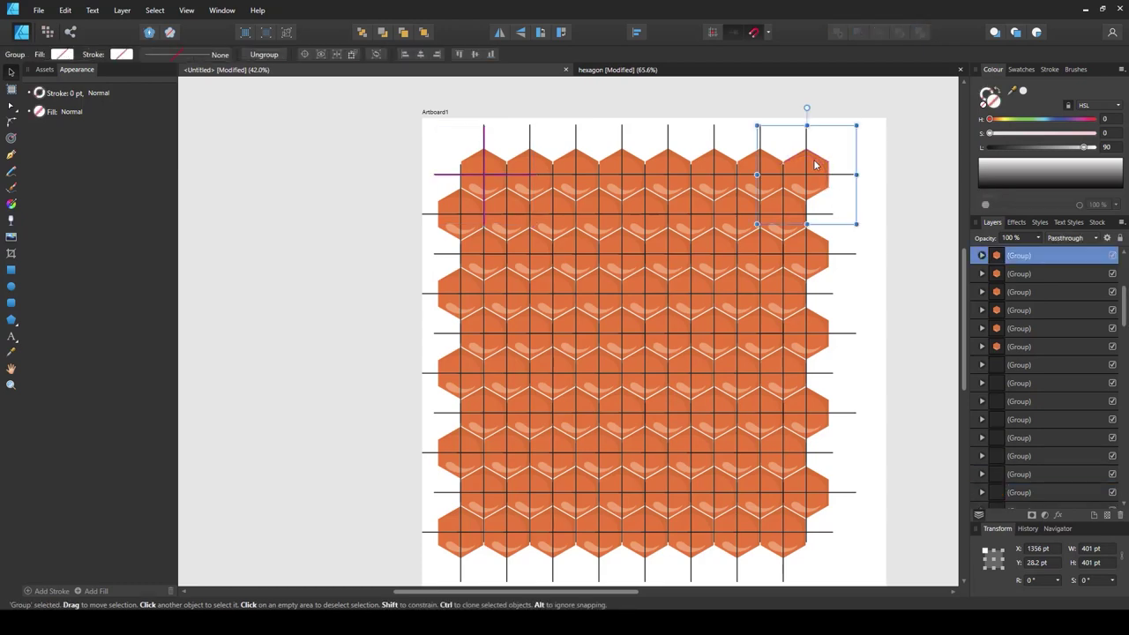
left_click(981, 256)
left_click(1026, 273)
left_click(1025, 291, "shift")
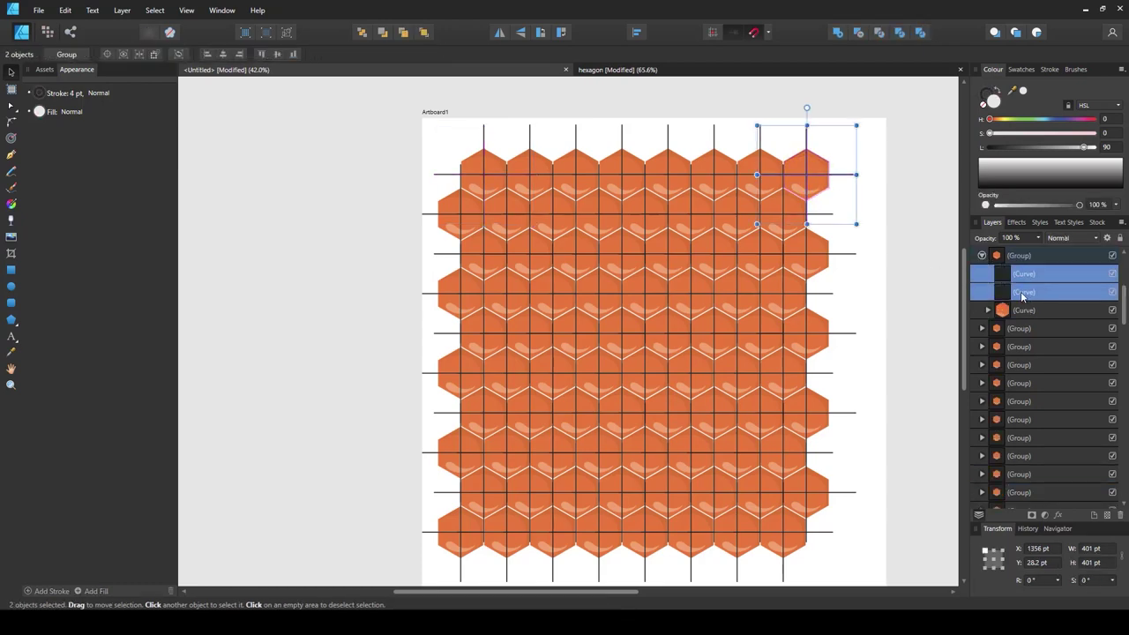
left_click_drag(1014, 278, 1004, 250)
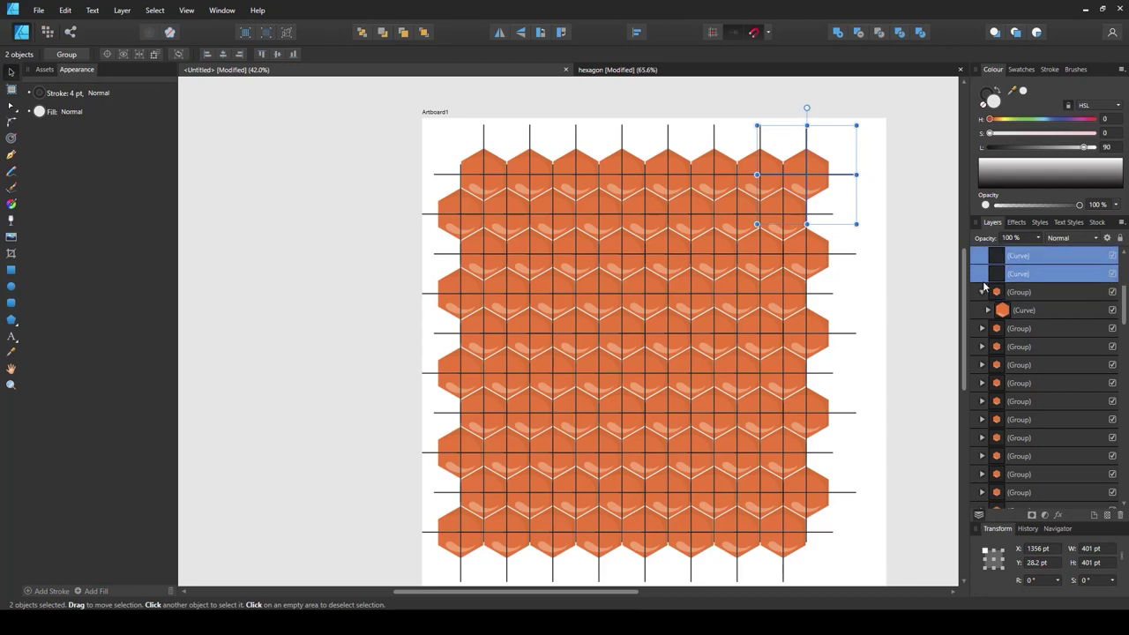
left_click(982, 292)
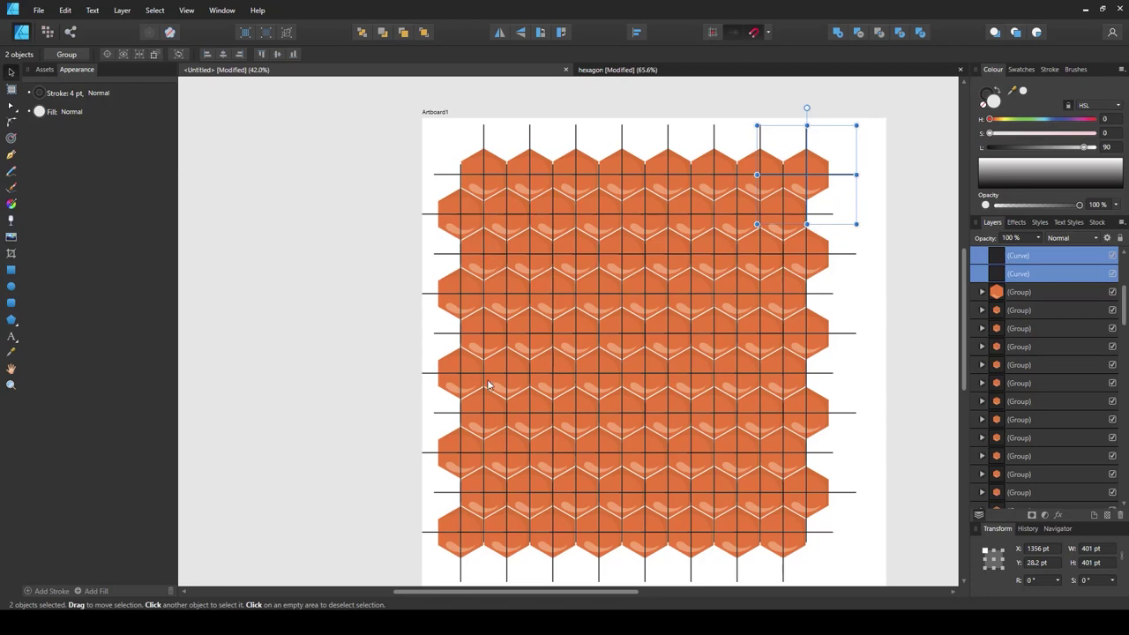
left_click(482, 496)
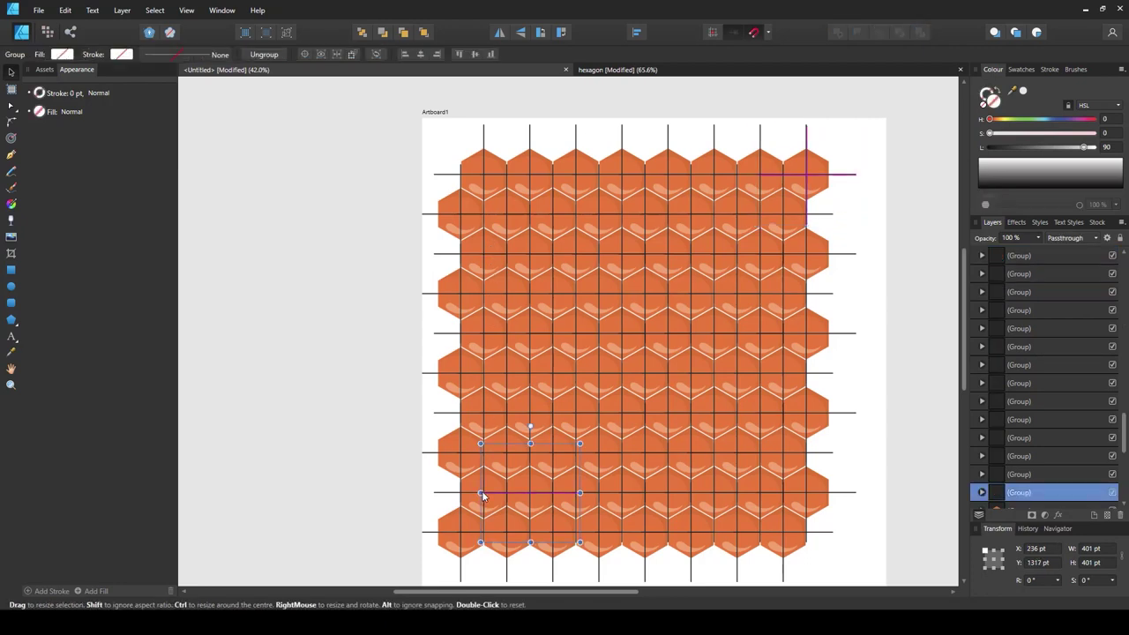
left_click_drag(470, 501, 492, 499)
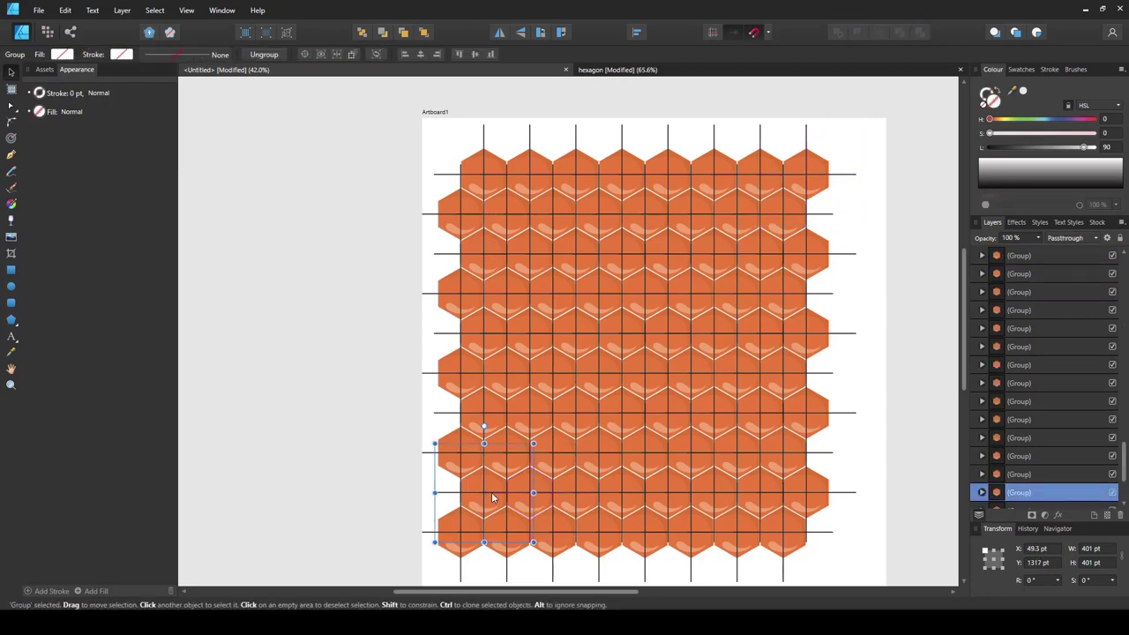
left_click(418, 536)
Select all eight hexagon groups in the bottom row of the grid and delete them.
scroll(441, 529, "down", 2)
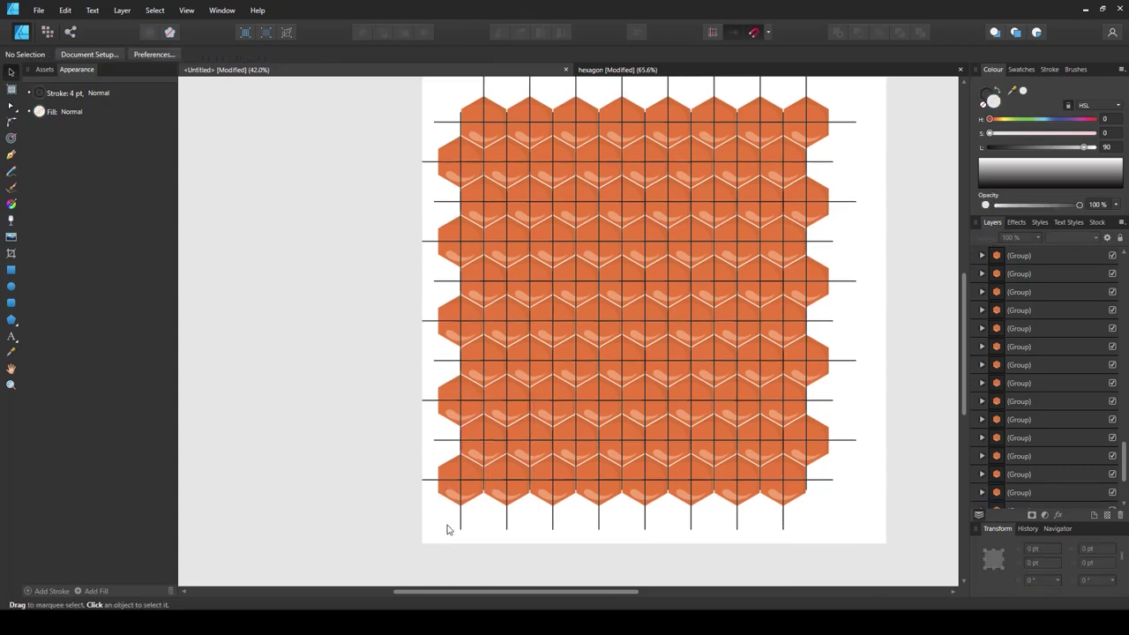
left_click(447, 527)
left_click(557, 498, "shift")
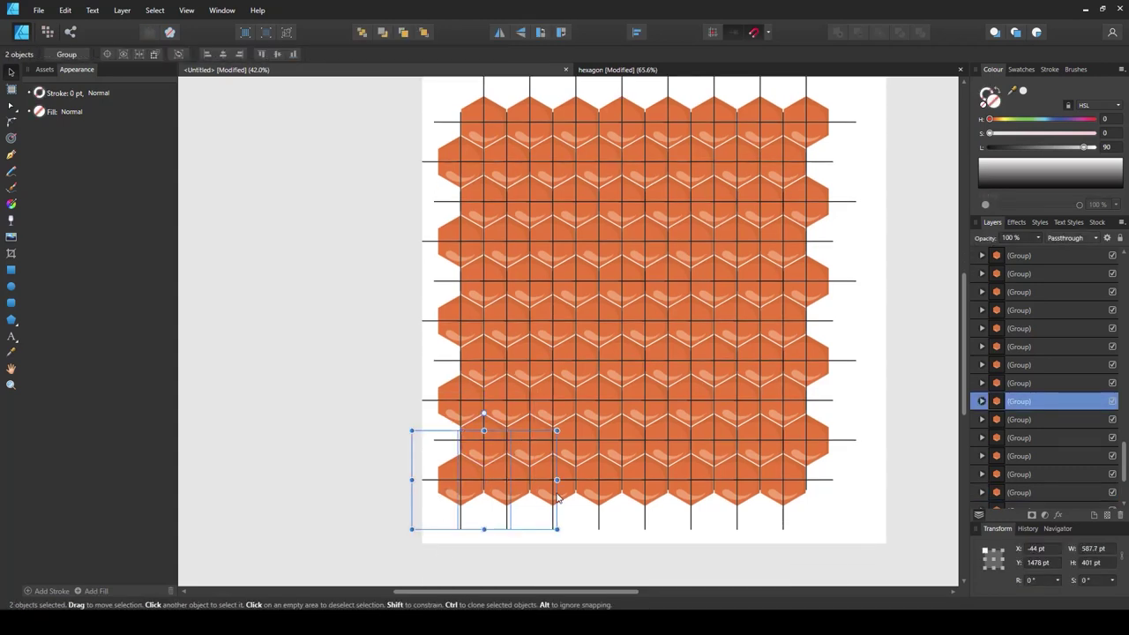
left_click_drag(555, 499, 547, 501)
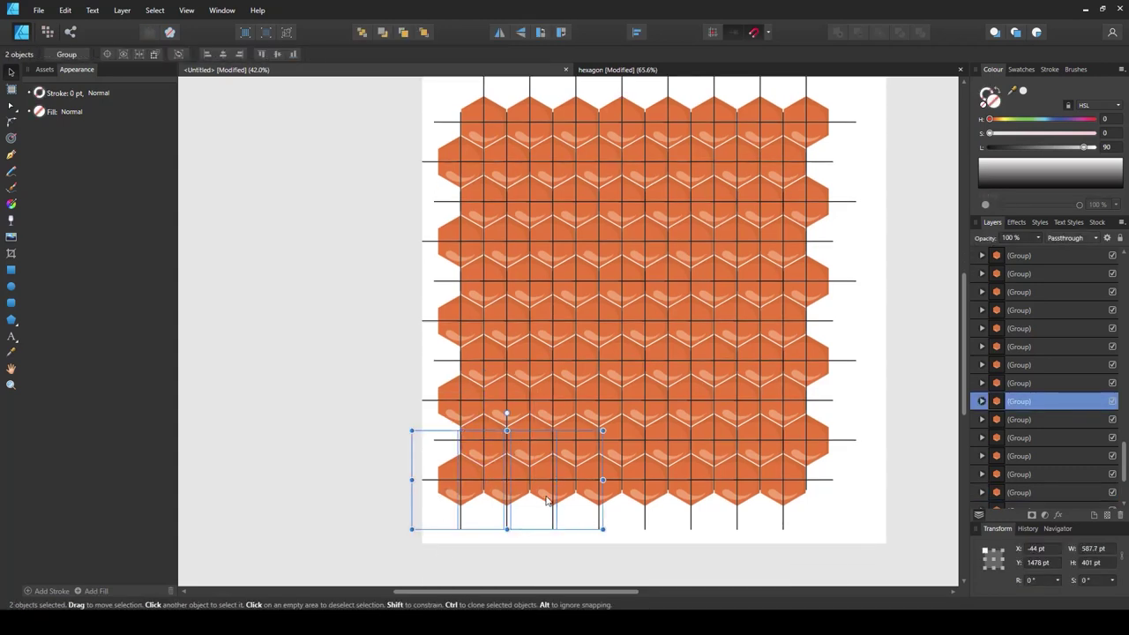
left_click(608, 498, "shift")
left_click(670, 499, "shift")
left_click(716, 500, "shift")
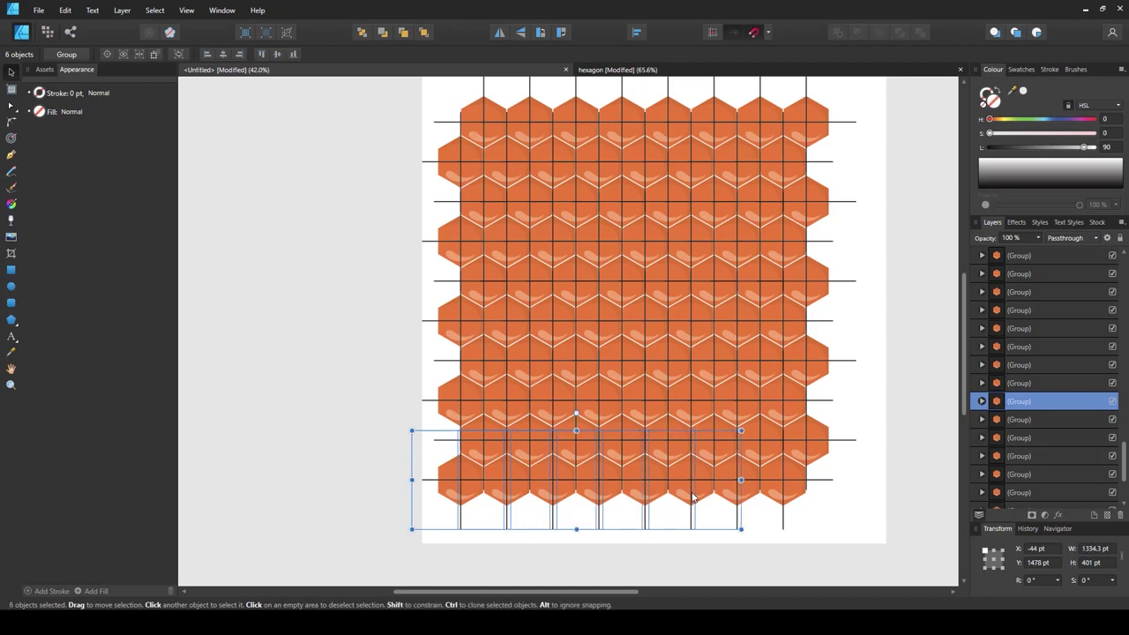
left_click(758, 496, "shift")
left_click(806, 492, "shift")
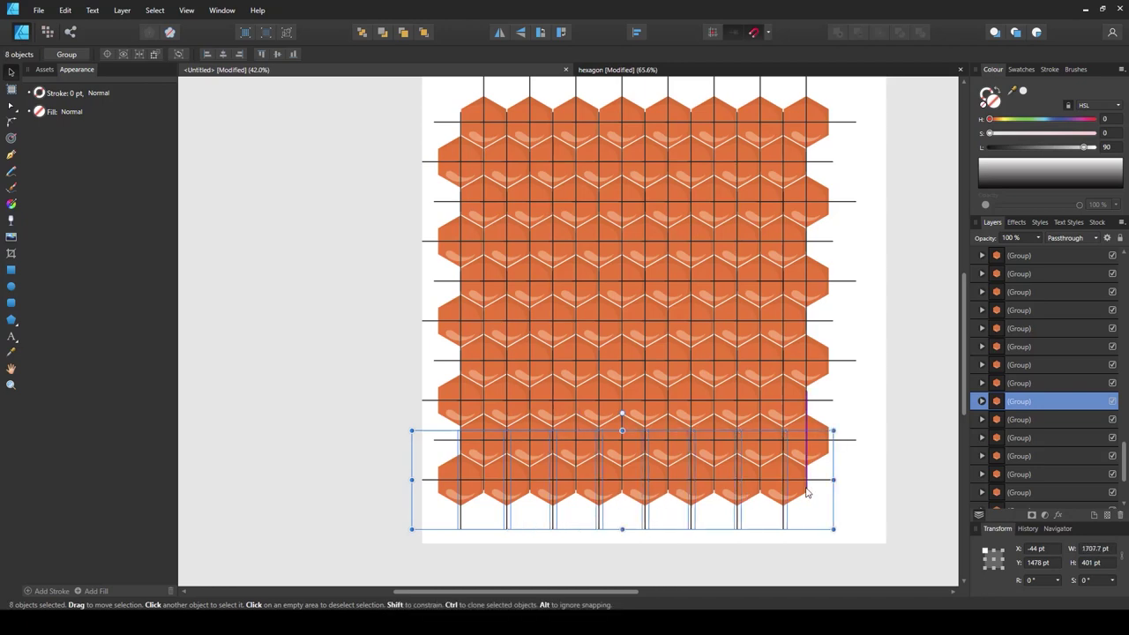
key("Delete")
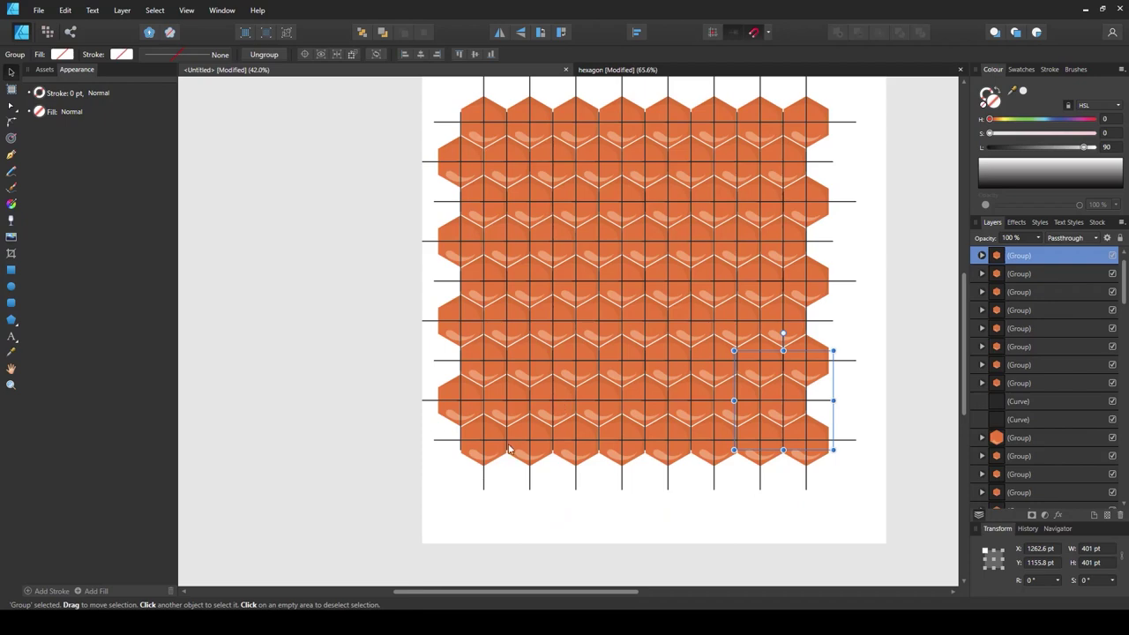
Move the two guide-line curves out of the group of the leftmost hexagon in the new bottom row, directly above it.
left_click(491, 456)
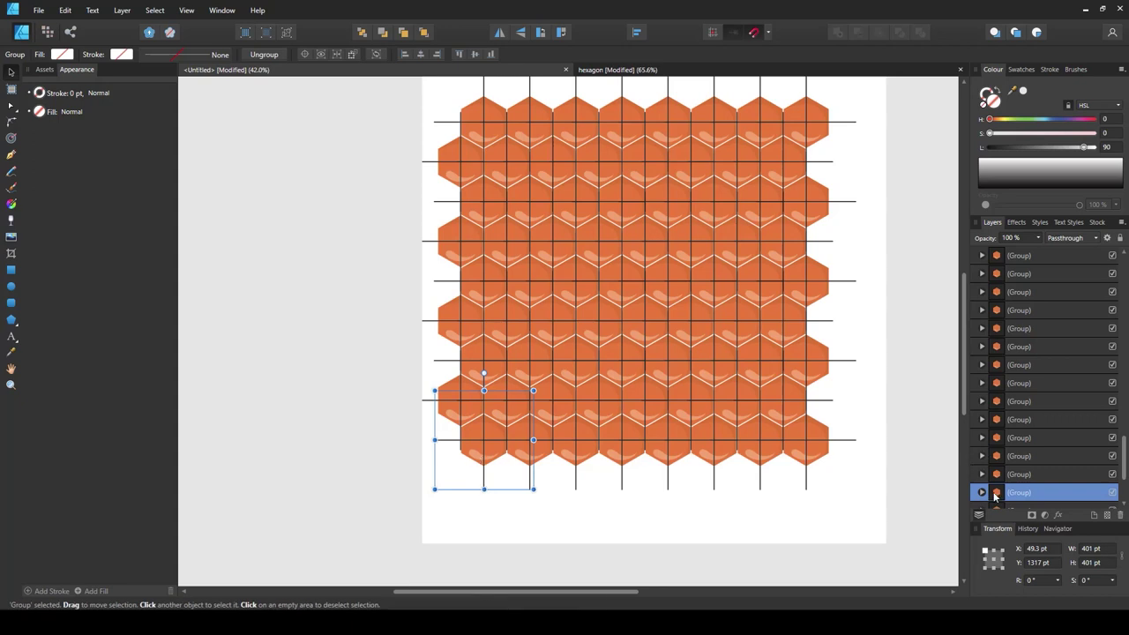
left_click(983, 491)
left_click(1008, 402)
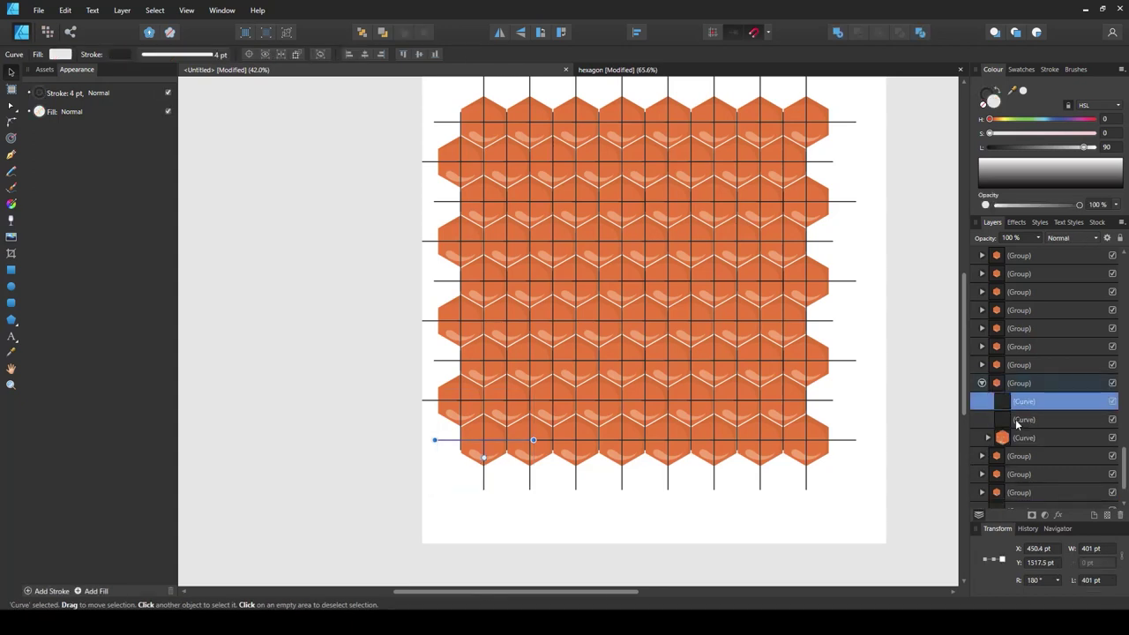
left_click(1015, 419, "shift")
left_click_drag(1013, 404, 991, 378)
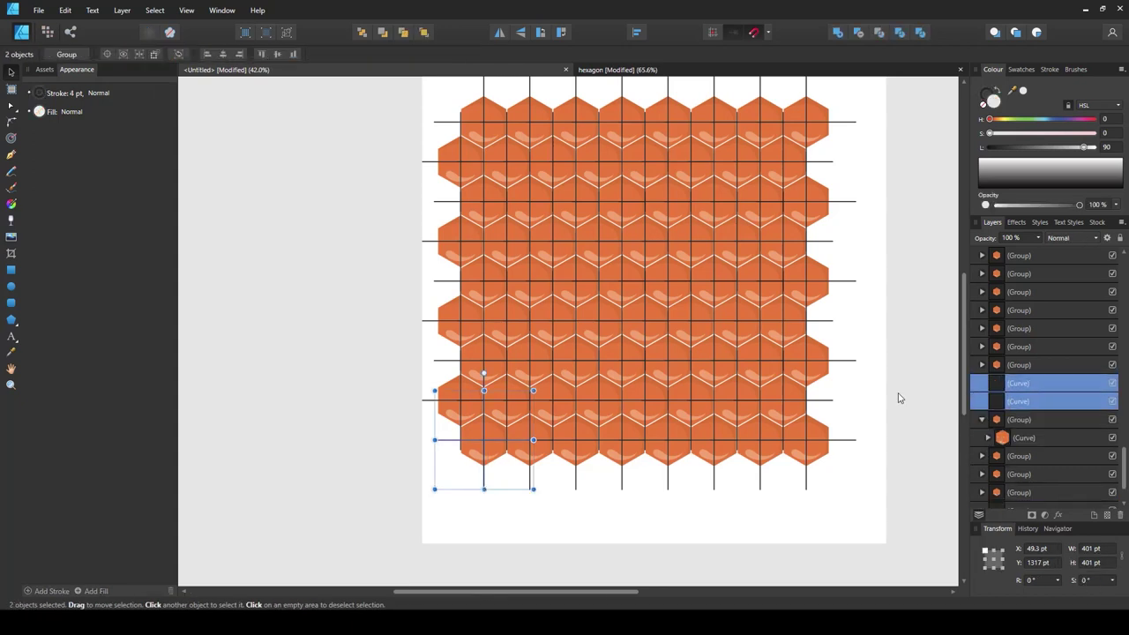
left_click(982, 422)
Move the two guide-line curves out of the bottom-right hexagon's group and place them directly above that group.
left_click(817, 454)
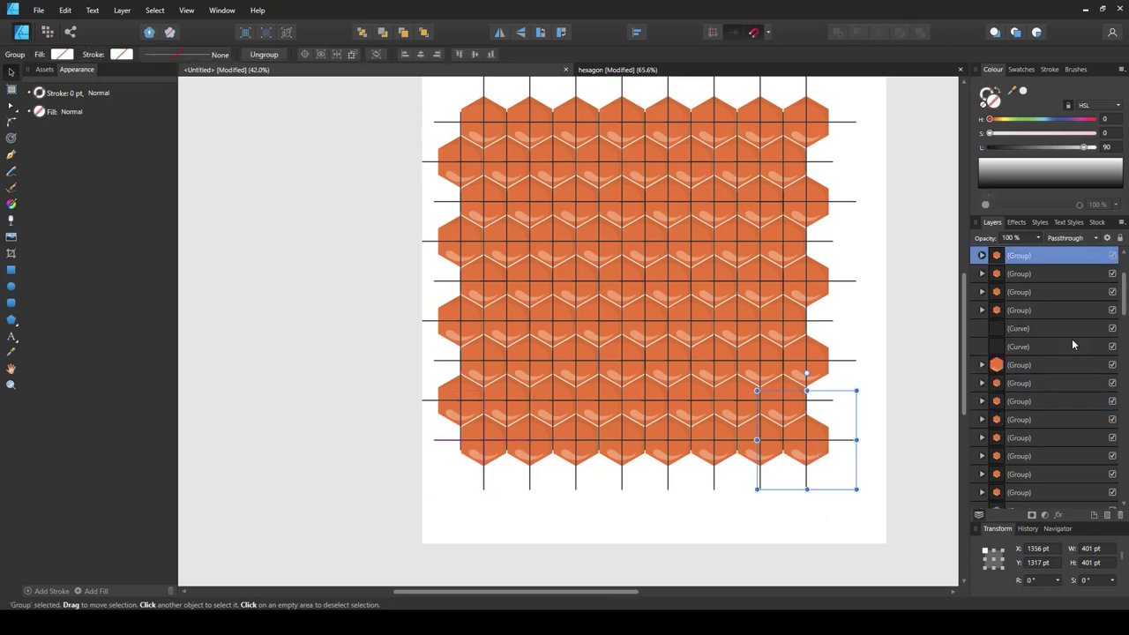
left_click(982, 256)
left_click(1022, 275)
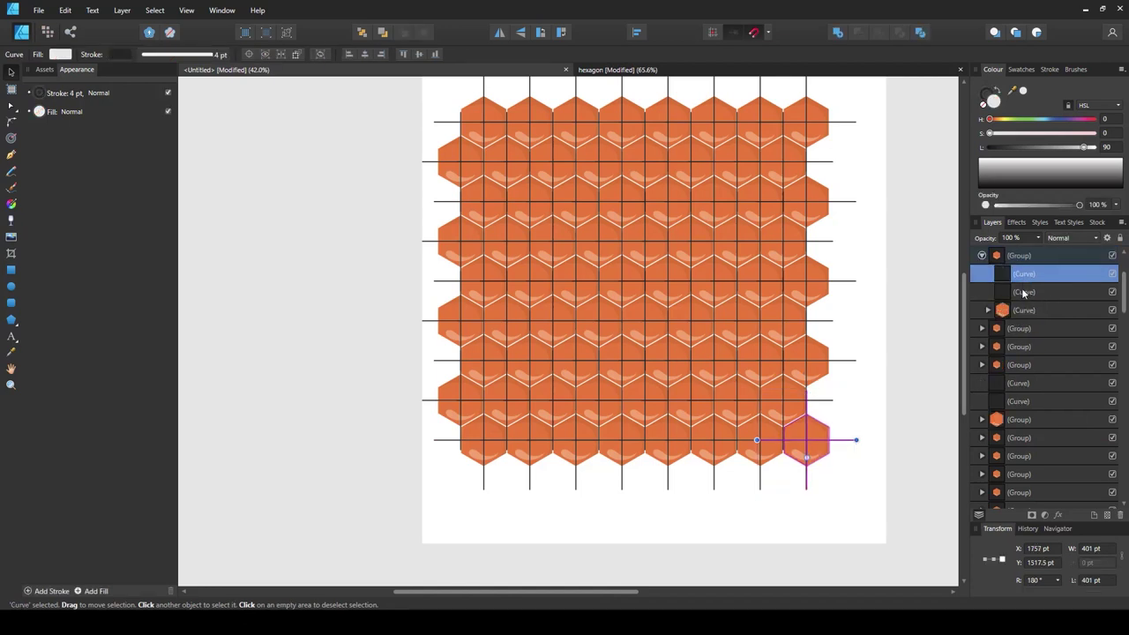
left_click(1023, 292, "shift")
left_click_drag(995, 253, 994, 255)
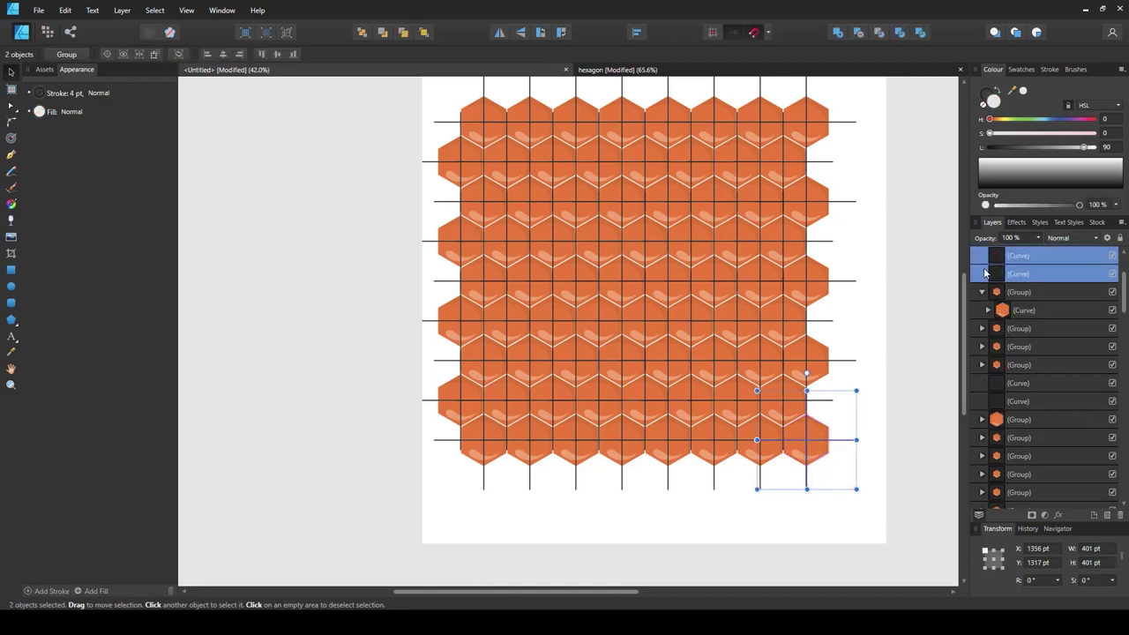
left_click(983, 292)
Draw a new artboard of about 1306.7 x 1288.8 pt from the guide-line crossing of the top-left hexagon to that of the bottom-right hexagon.
scroll(617, 265, "up", 3)
left_click(11, 89)
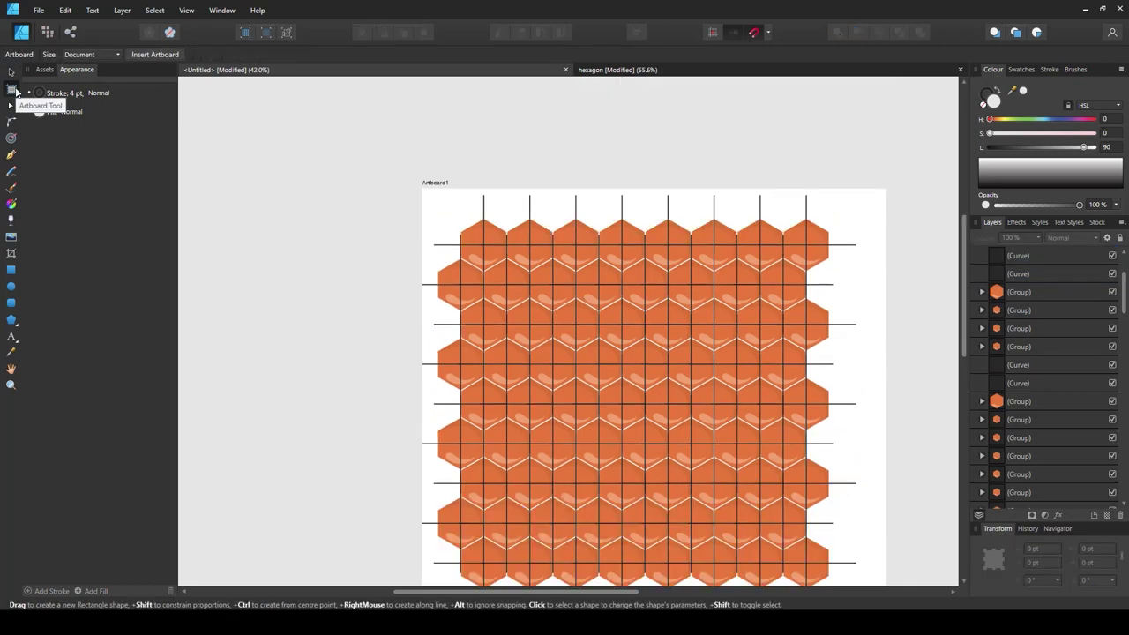
scroll(393, 227, "up", 3, "ctrl")
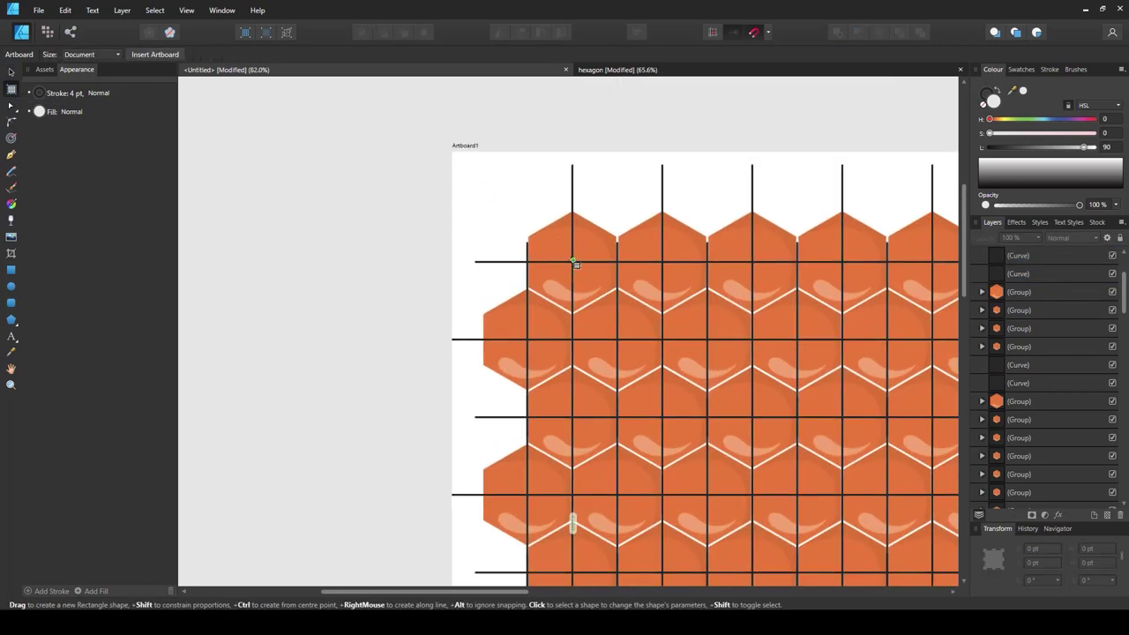
scroll(581, 267, "up", 2, "ctrl")
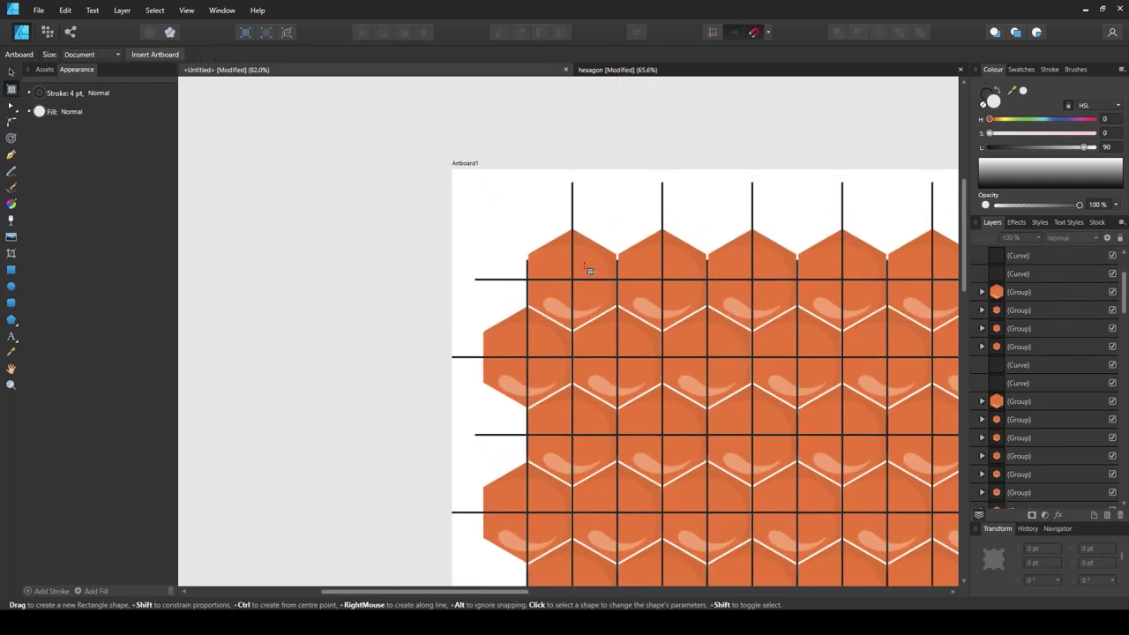
scroll(1059, 473, "down", 3)
scroll(1057, 459, "down", 5)
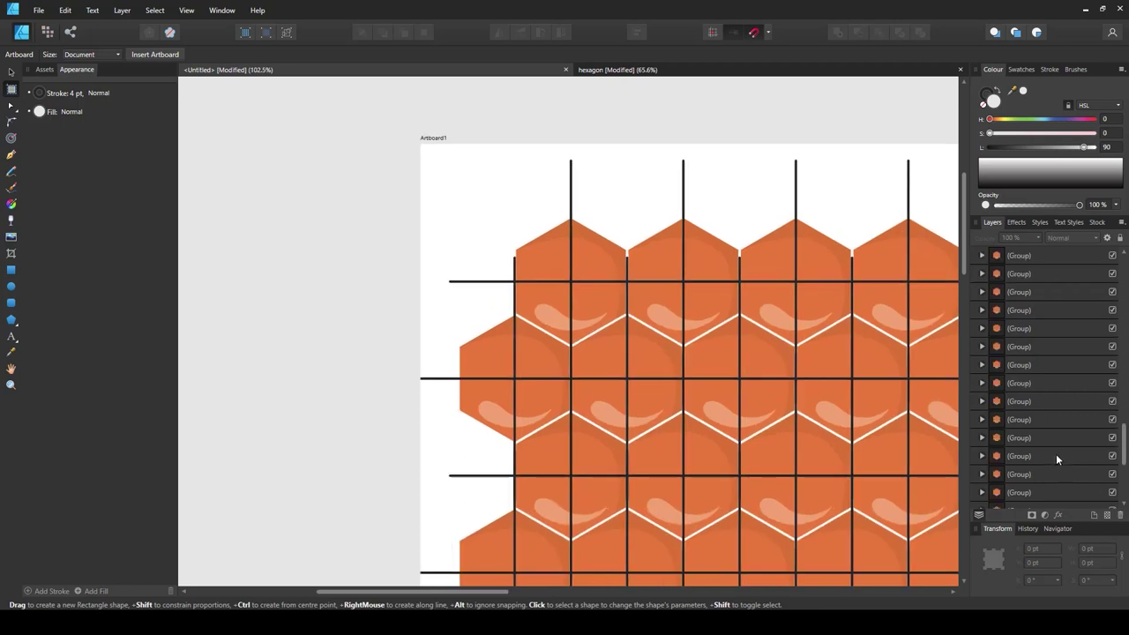
left_click(1051, 469)
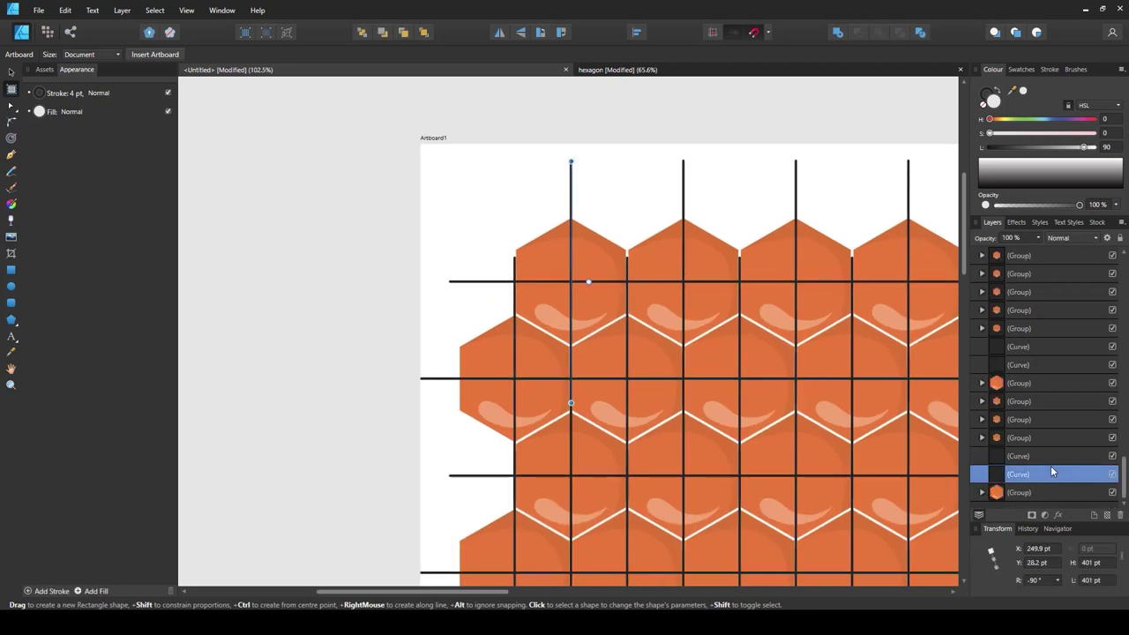
left_click(1048, 458, "shift")
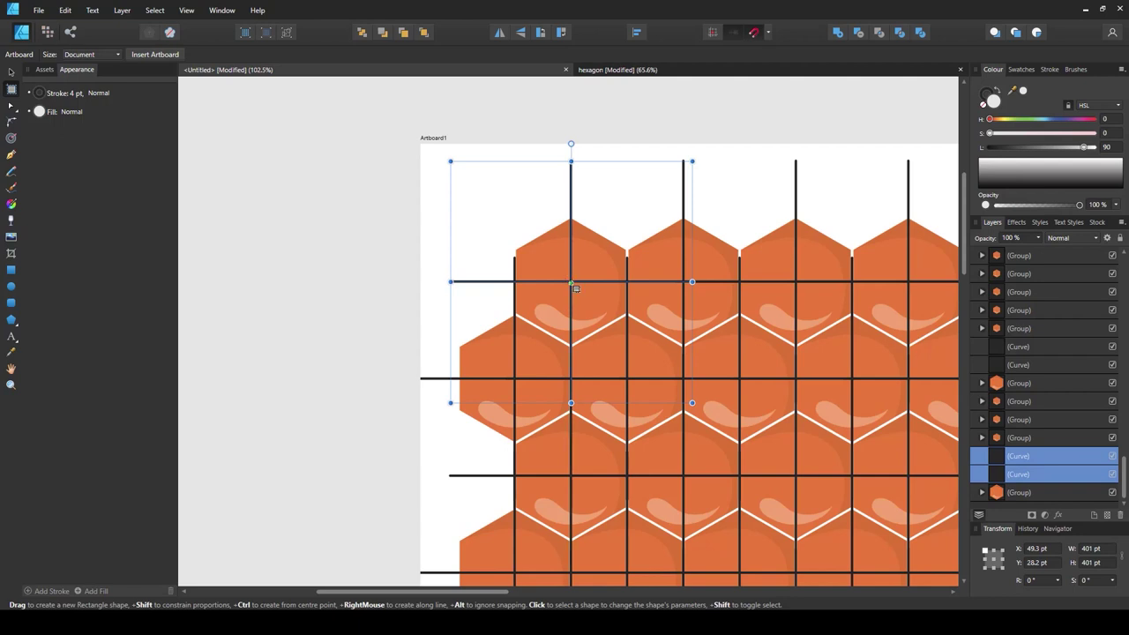
scroll(574, 299, "up", 3)
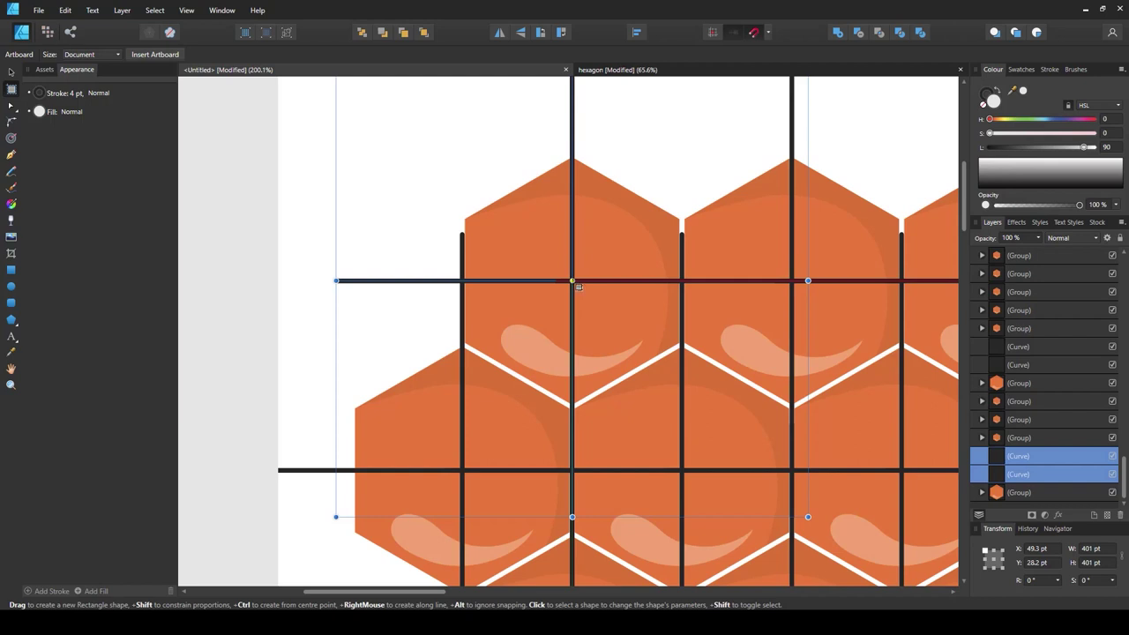
mouse_move(573, 283)
left_mouse_down()
mouse_move(631, 355)
mouse_move(834, 437)
mouse_move(823, 505)
mouse_move(887, 560)
mouse_move(816, 503)
mouse_move(829, 599)
mouse_move(726, 466)
mouse_move(633, 450)
mouse_move(912, 588)
mouse_move(961, 593)
mouse_move(564, 511)
mouse_move(565, 462)
mouse_move(567, 589)
mouse_move(567, 343)
left_mouse_up()
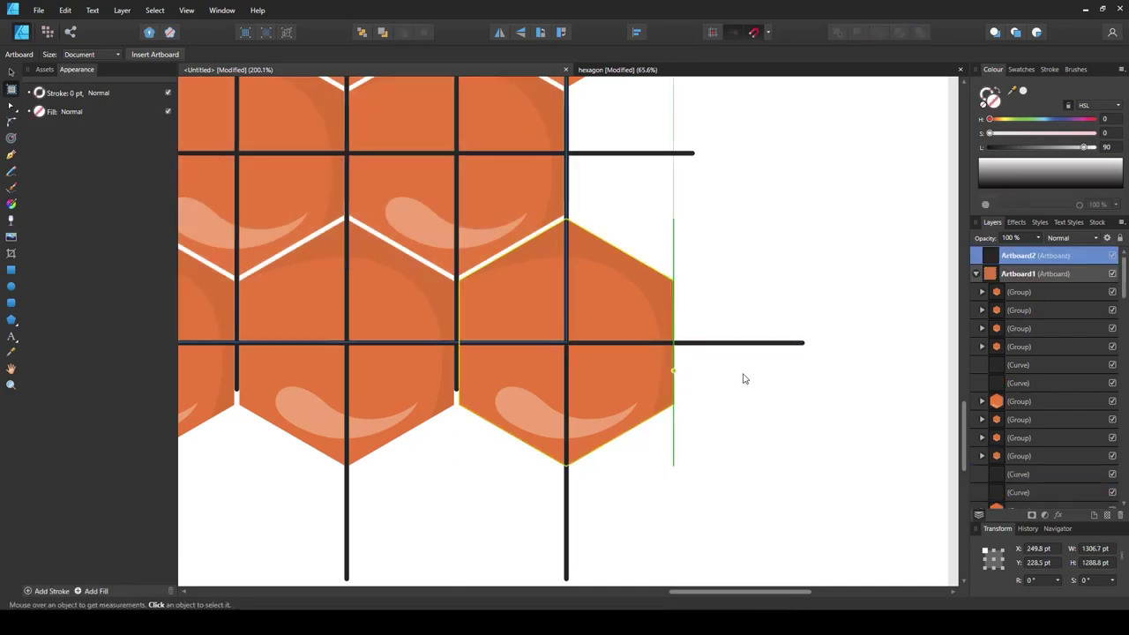
Check the new artboard's edges and corners against the guide-line crossings of the corner hexagons.
scroll(744, 379, "down", 10)
scroll(561, 209, "up", 4)
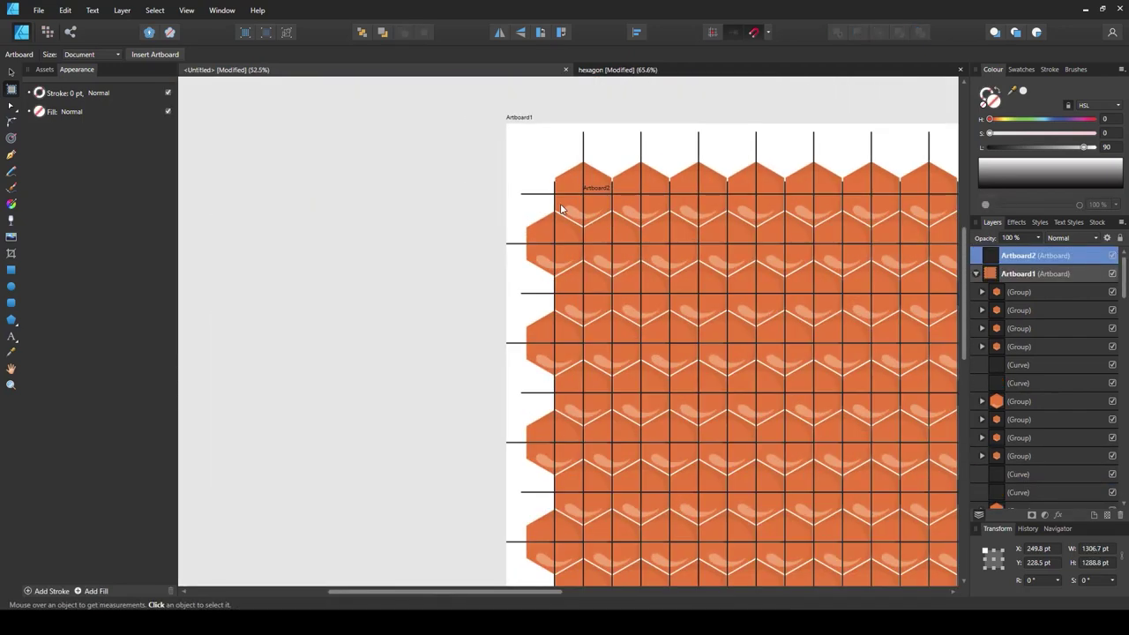
scroll(572, 200, "up", 2)
scroll(573, 203, "down", 4)
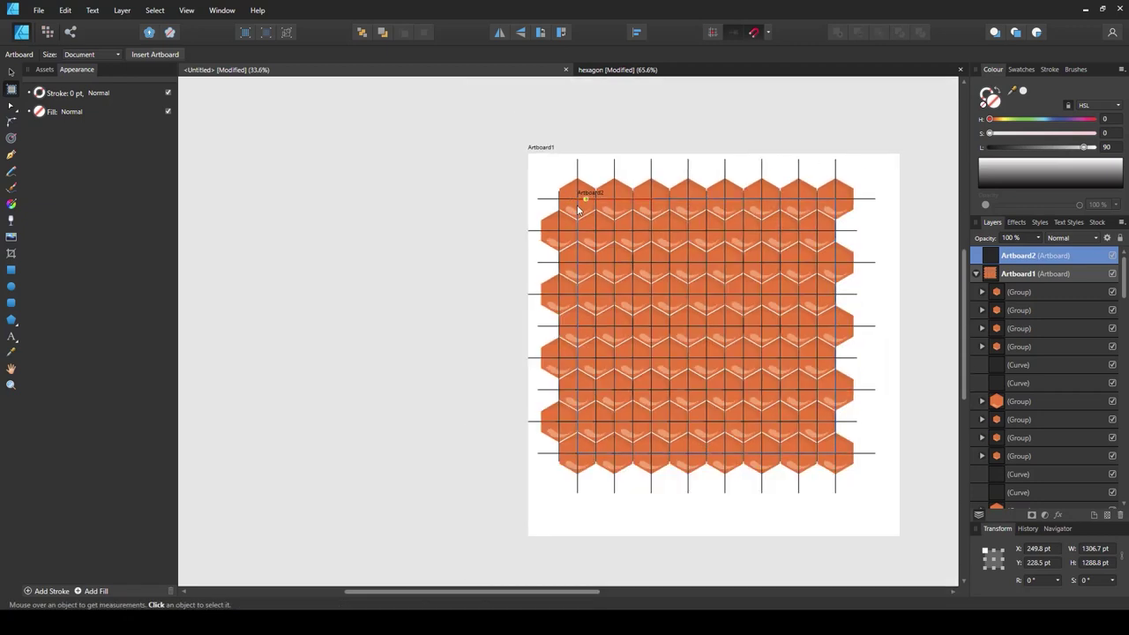
scroll(578, 210, "up", 1)
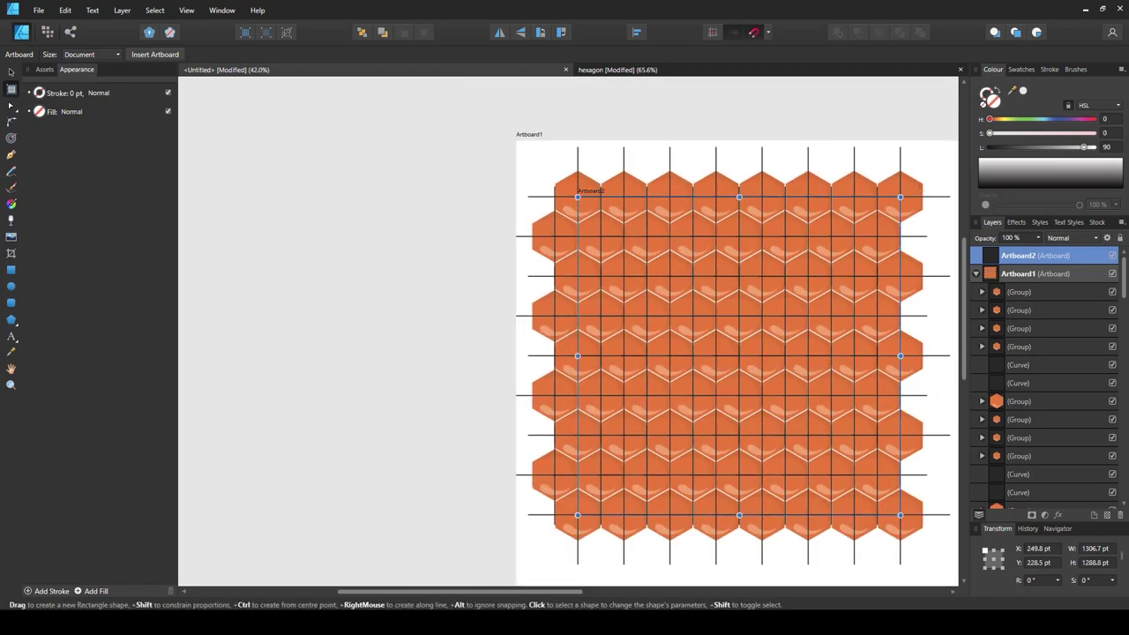
scroll(834, 259, "down", 2)
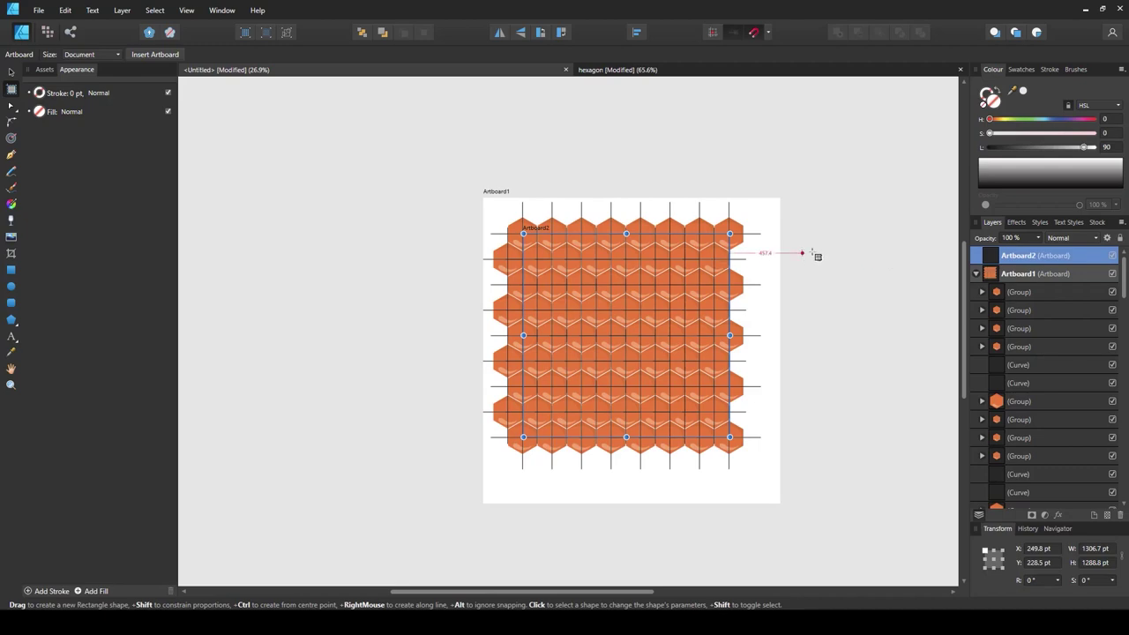
scroll(720, 232, "up", 4)
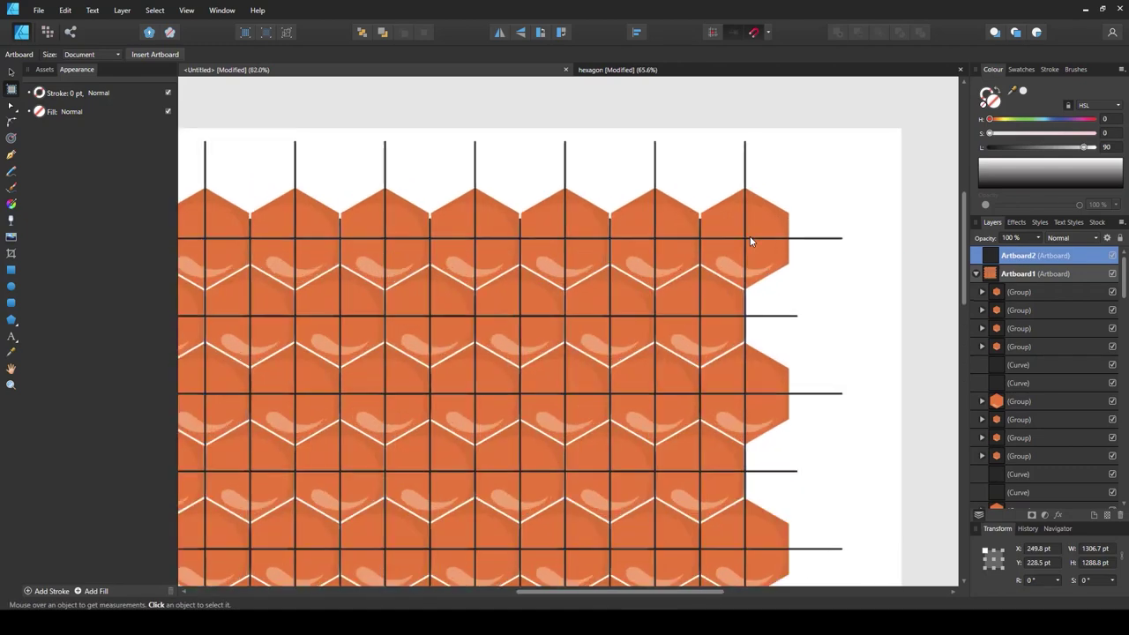
Inspect the top-right hexagon's guide-line crossing up close against the corner of the new artboard.
scroll(751, 241, "up", 4)
key("m")
scroll(758, 232, "down", 2)
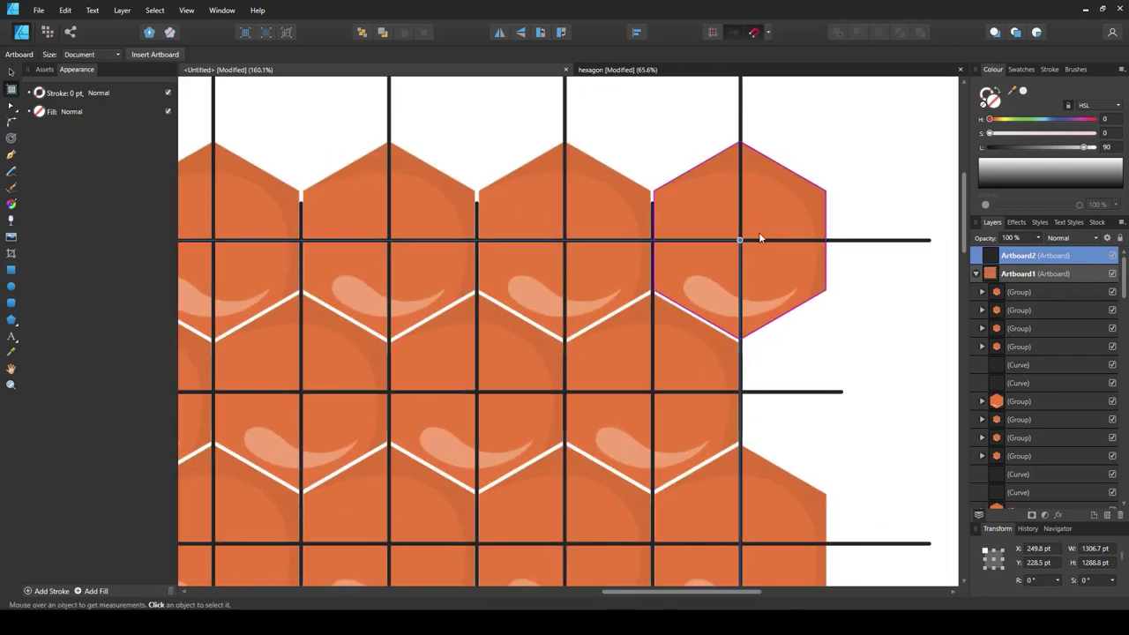
scroll(758, 232, "up", 3)
scroll(792, 264, "down", 1)
key("v")
scroll(791, 270, "down", 5)
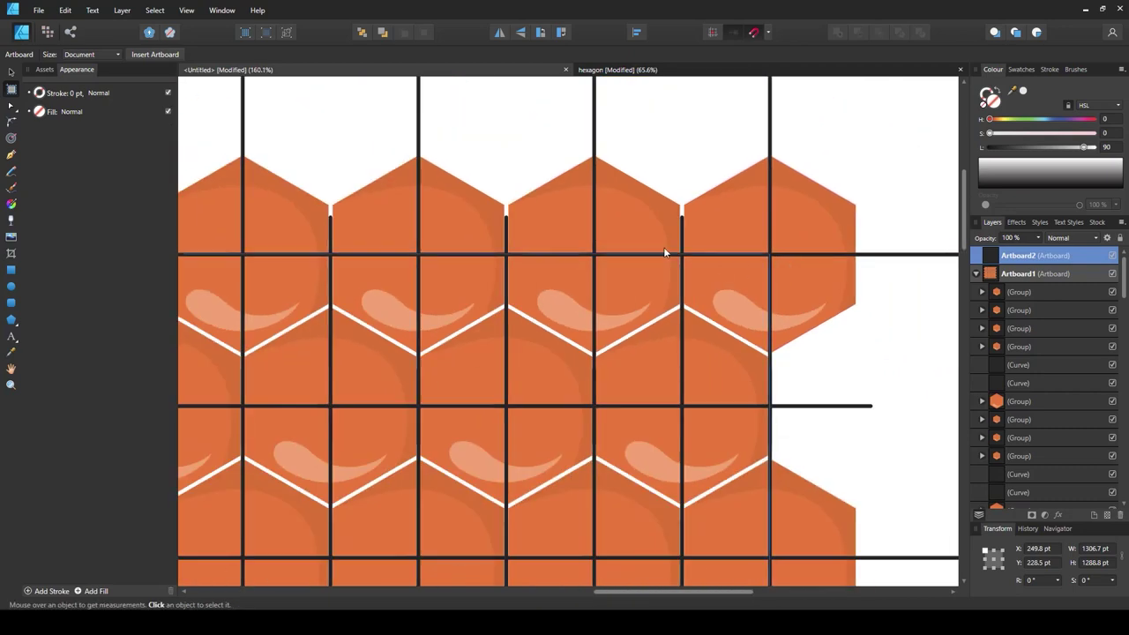
key("m")
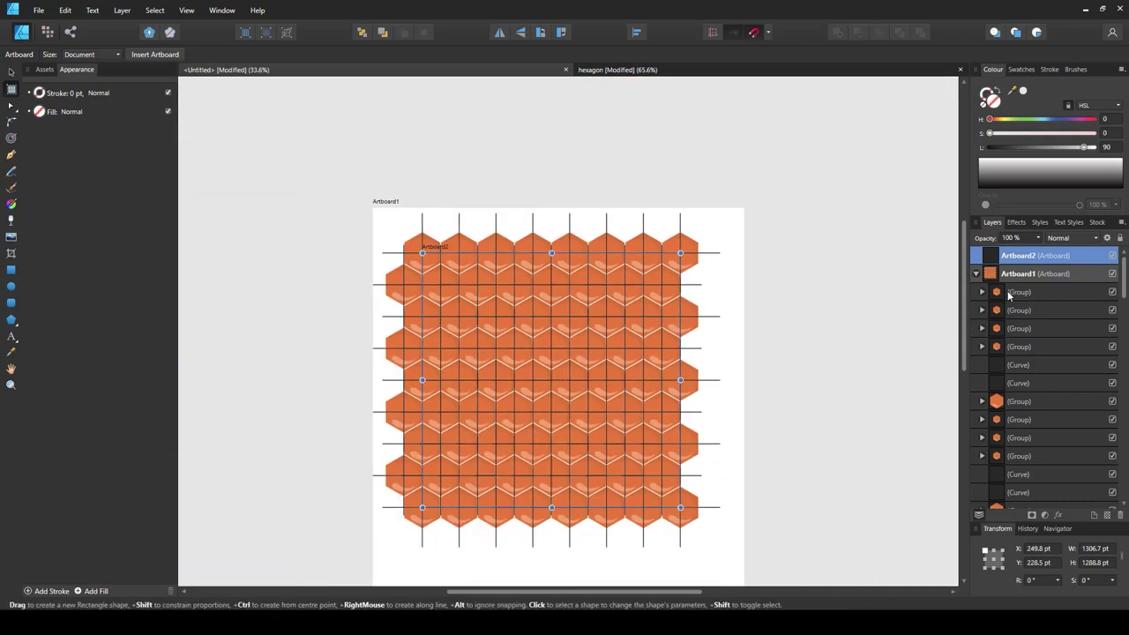
Delete the guide-line curves from all hexagons so that only the hexagon artwork is left.
left_click(1011, 292)
scroll(1037, 455, "down", 1)
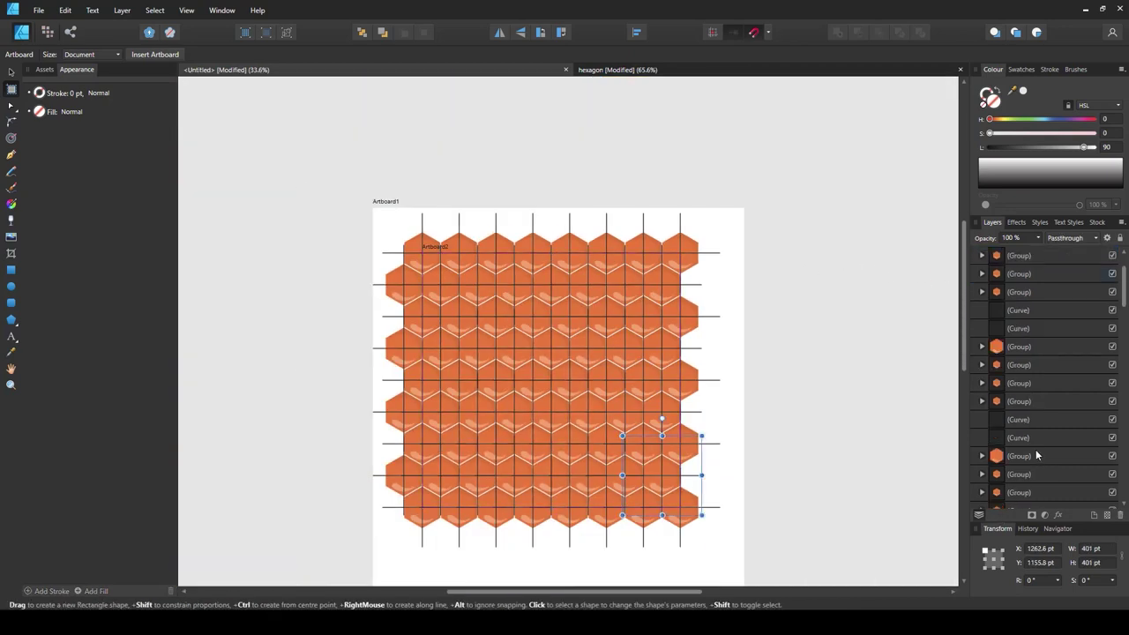
scroll(1005, 295, "up", 1)
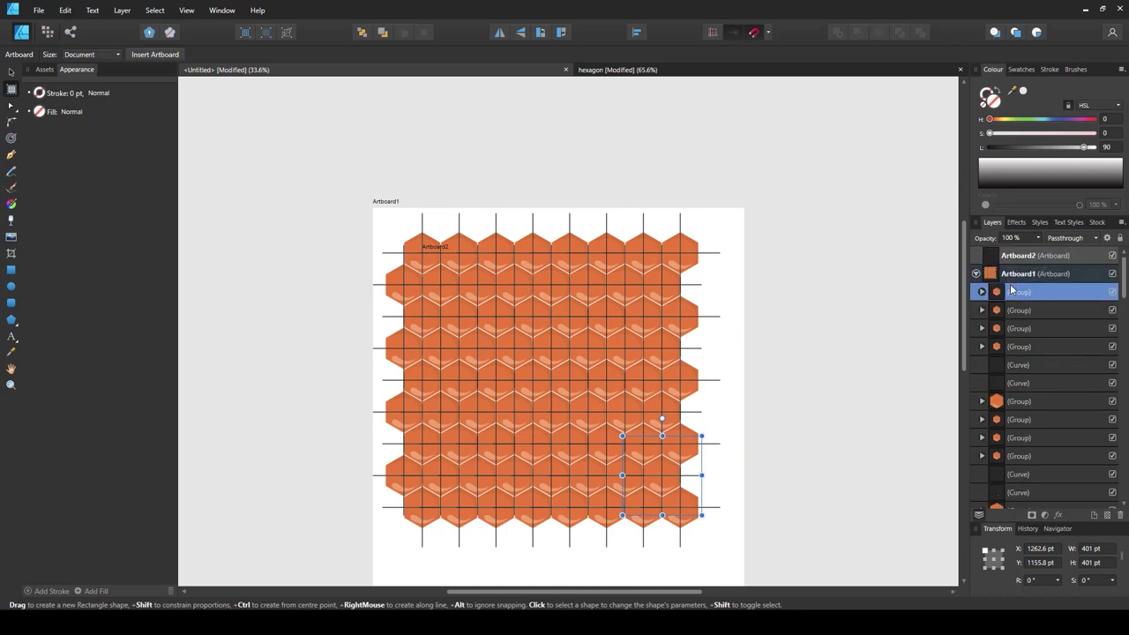
left_click(1009, 370)
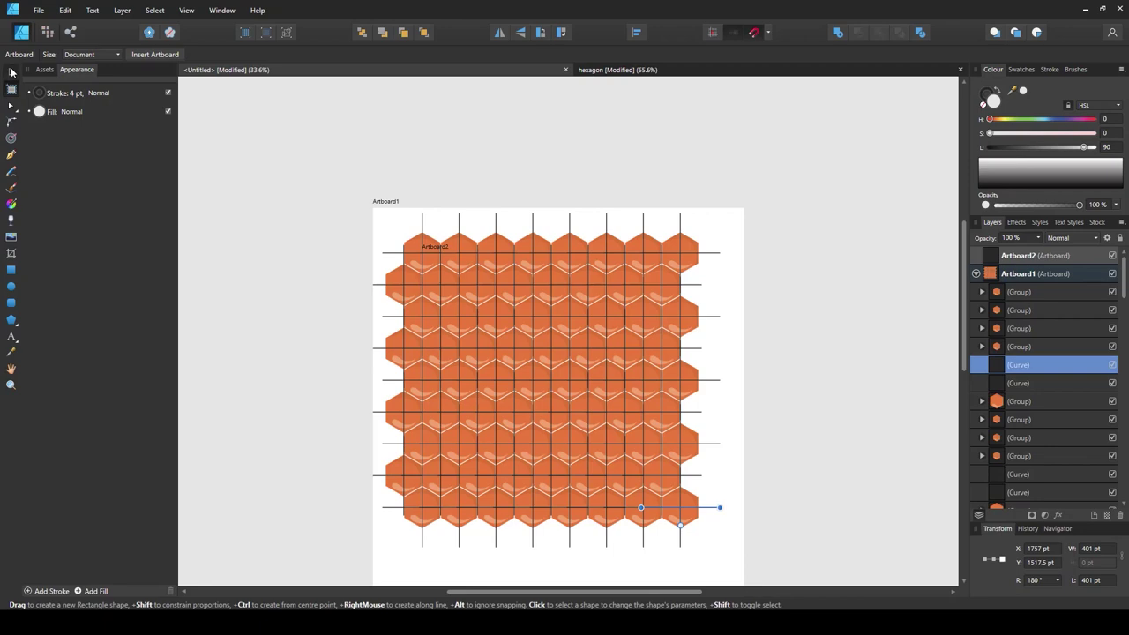
left_click(12, 71)
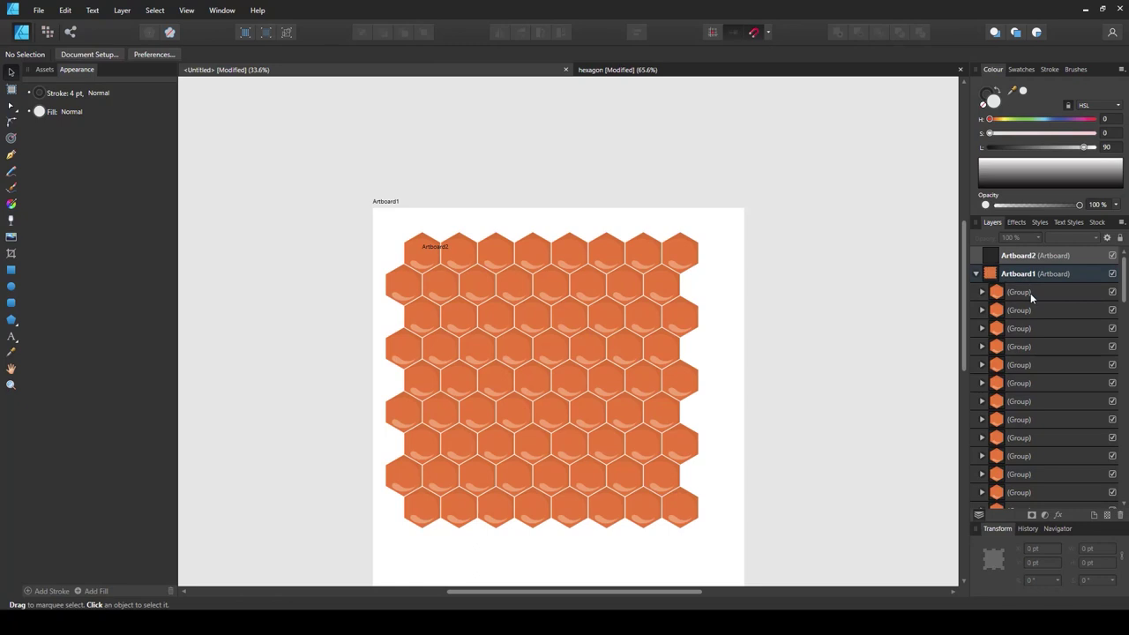
Move all hexagon groups out of Artboard1 into Artboard2 so that its edges clip them.
left_click(1030, 293)
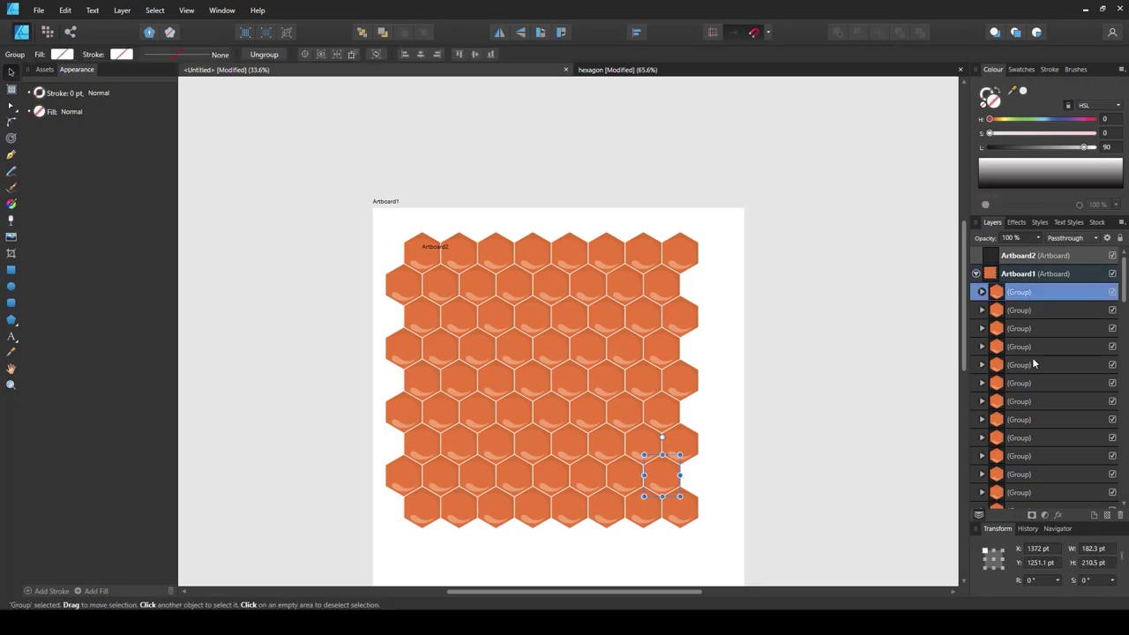
scroll(1034, 366, "down", 5)
scroll(1039, 410, "down", 2)
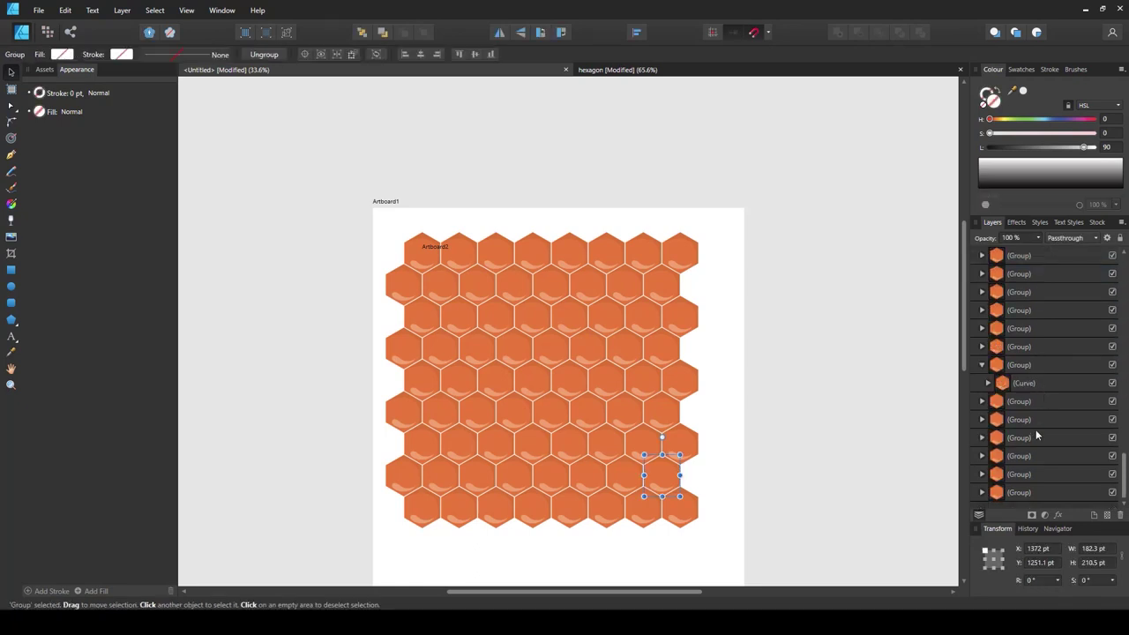
left_click(1027, 493)
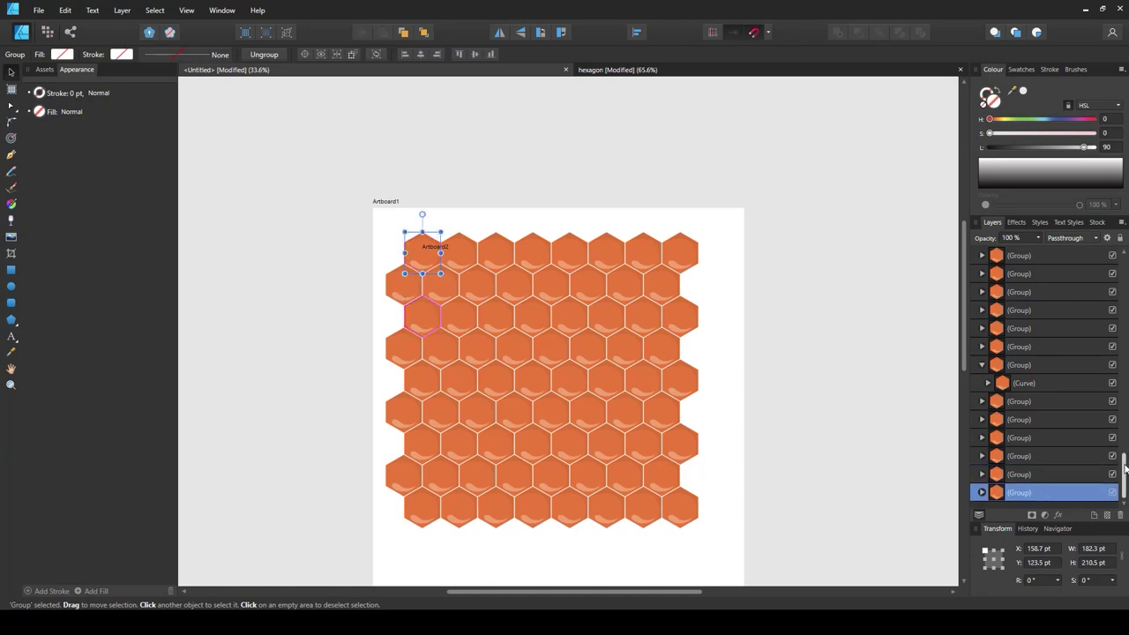
scroll(1049, 487, "up", 5)
scroll(1014, 300, "up", 3)
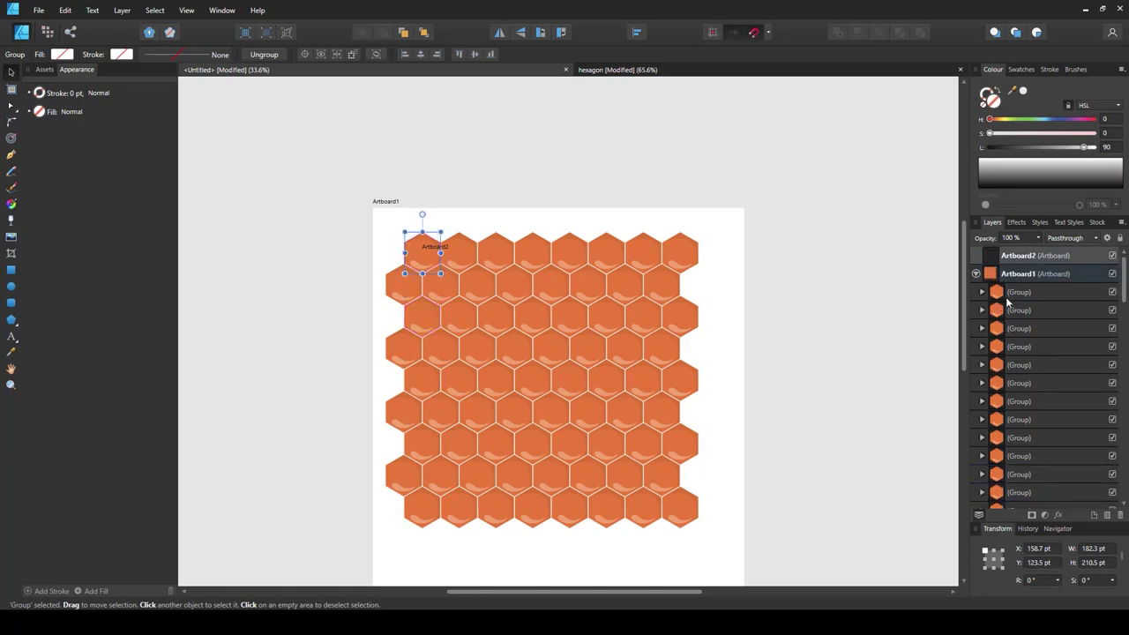
left_click(1020, 297, "shift")
left_click_drag(1020, 297, 1012, 262)
Delete the emptied Artboard1 and leave nothing selected.
left_click(988, 275)
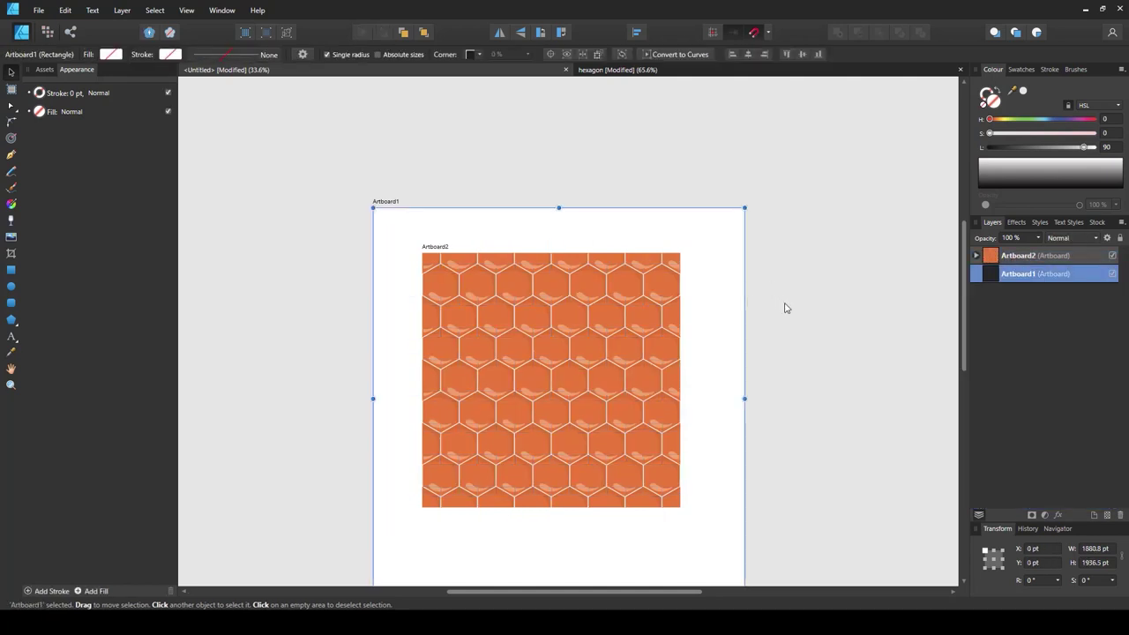
key("Delete")
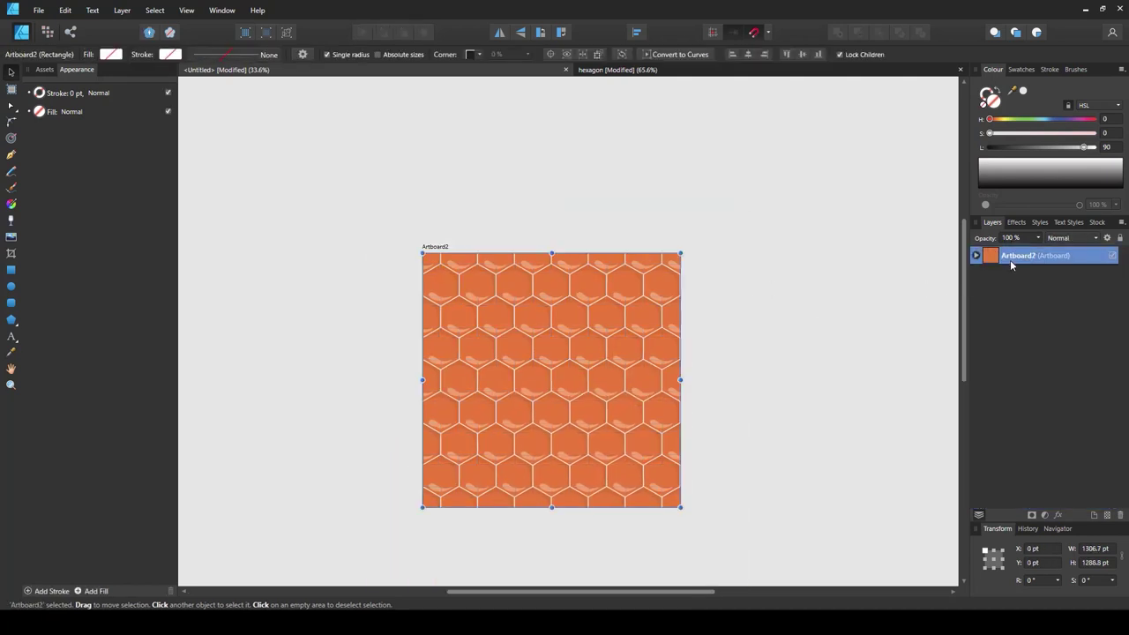
left_click(799, 290)
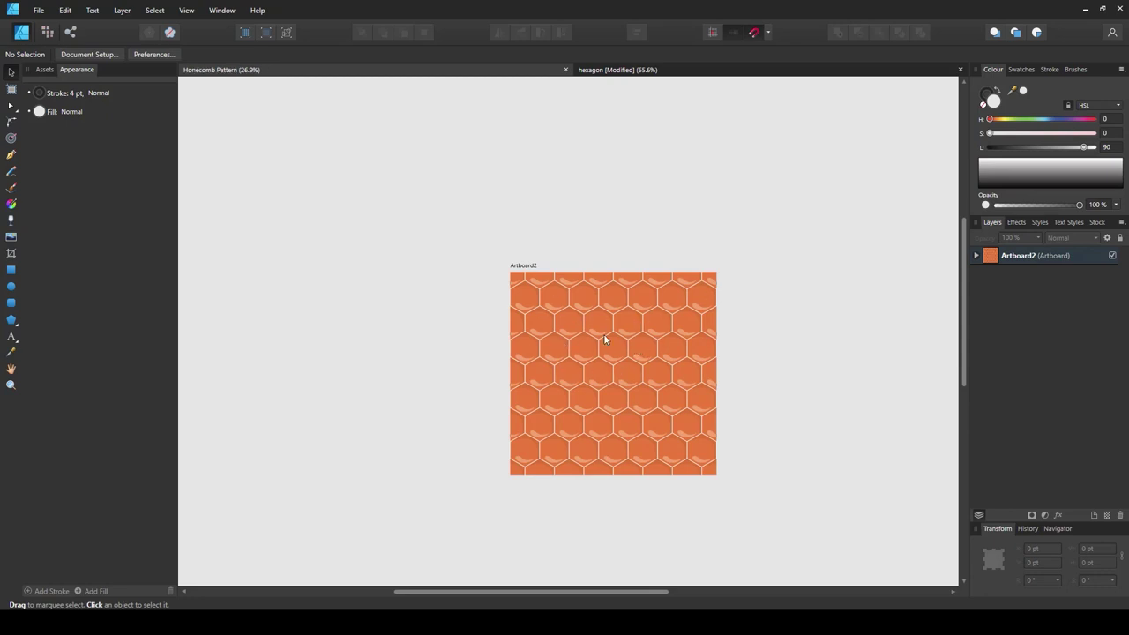
Ungroup all the hexagon groups inside Artboard2.
left_click(977, 256)
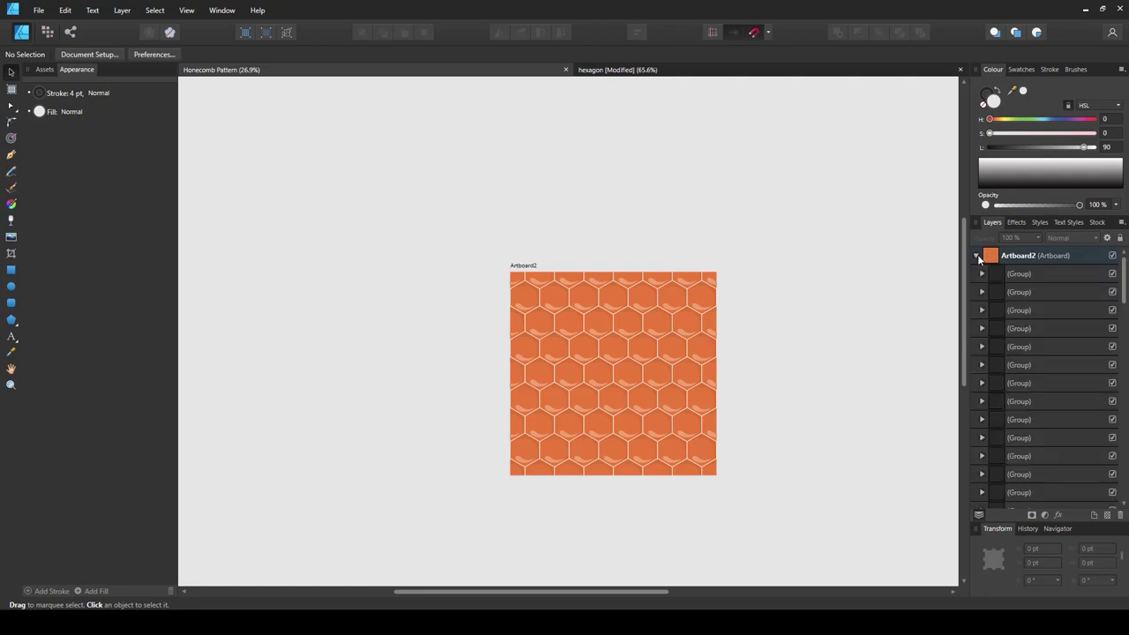
left_click(982, 275)
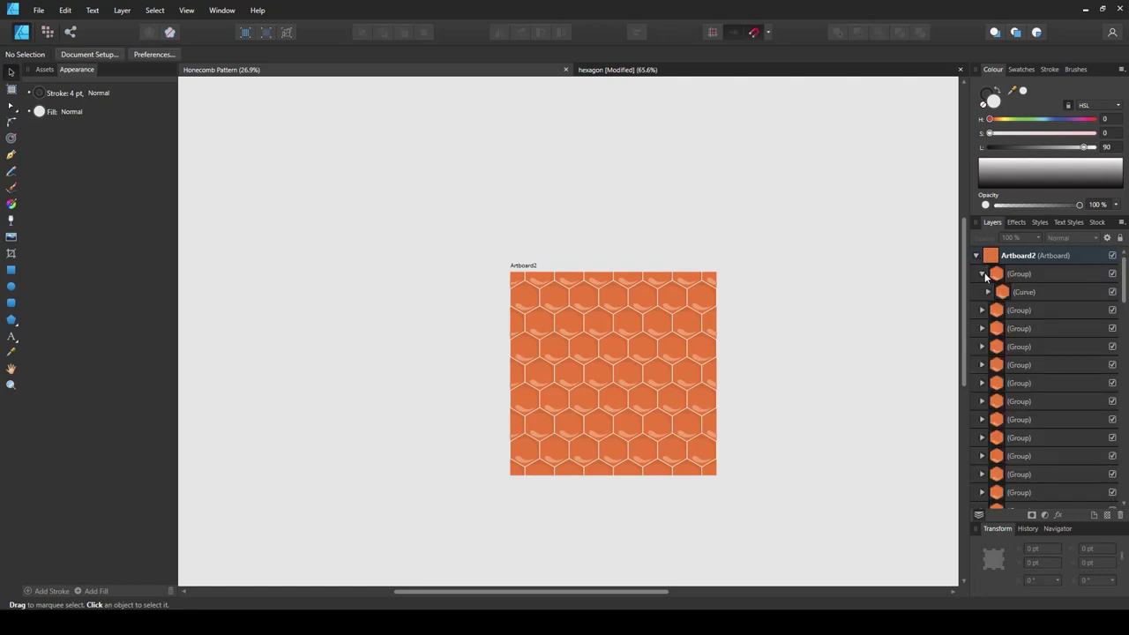
left_click(999, 276)
scroll(1020, 475, "down", 10)
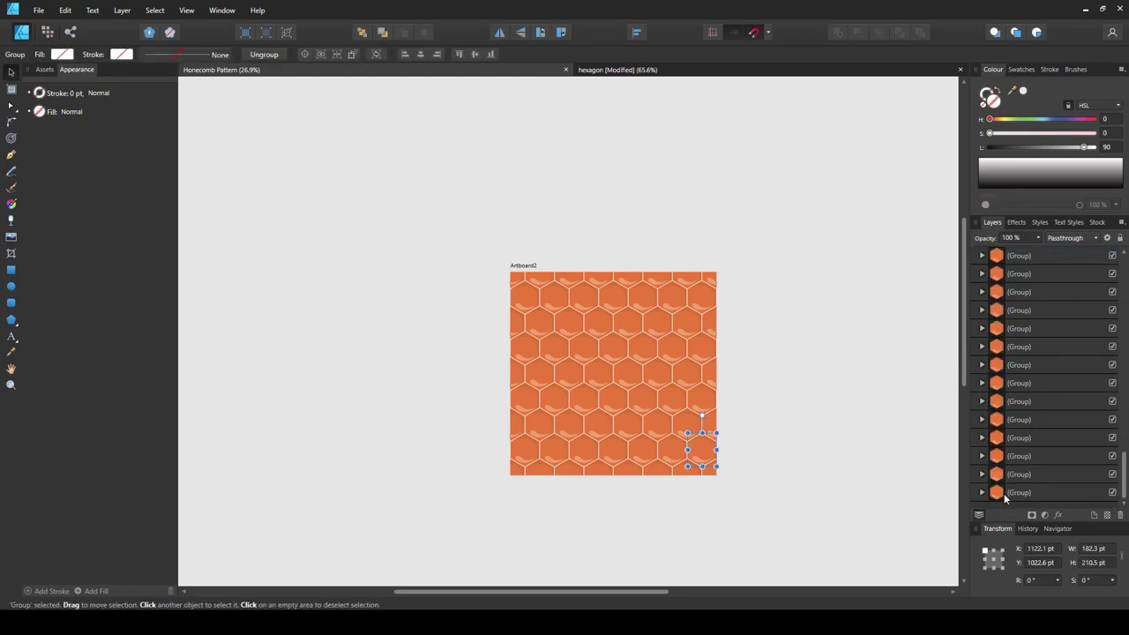
left_click(1003, 493, "shift")
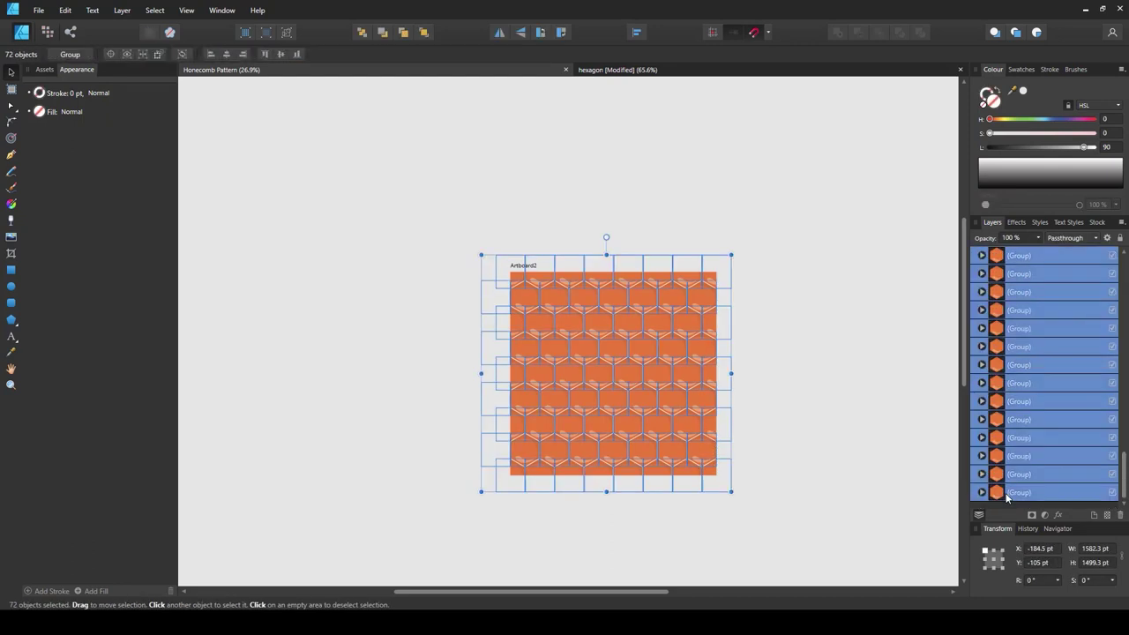
right_click(688, 353)
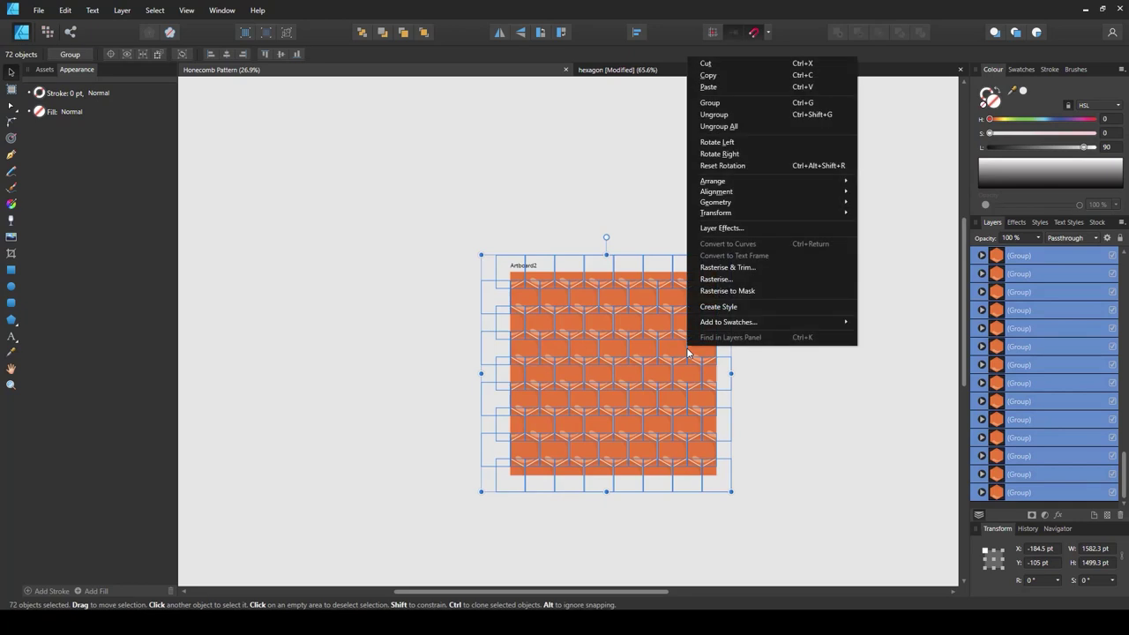
left_click(715, 114)
Inspect the curves nested inside one of the ungrouped hexagons near the end of the layer stack.
left_click(1030, 383)
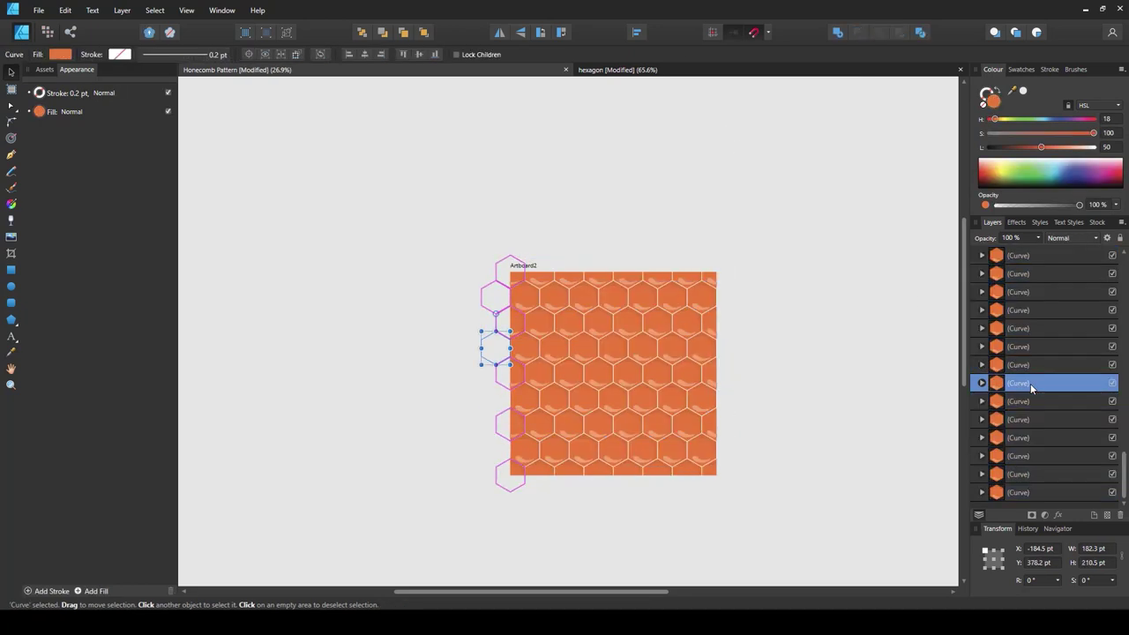
left_click(983, 364)
left_click(984, 364)
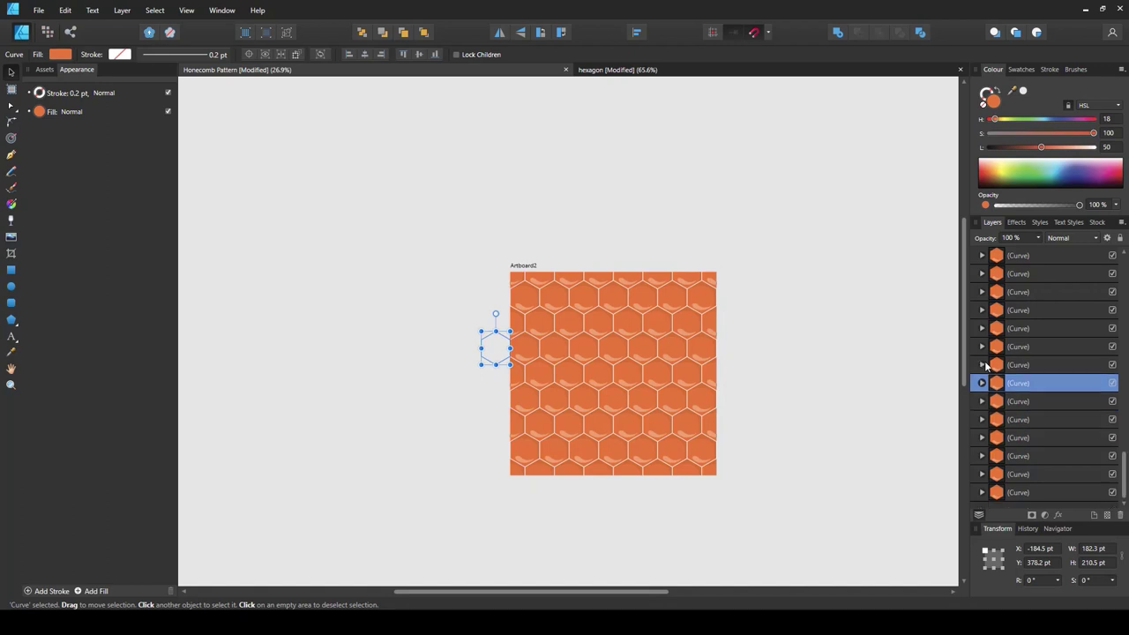
left_click(984, 364)
scroll(582, 353, "up", 2)
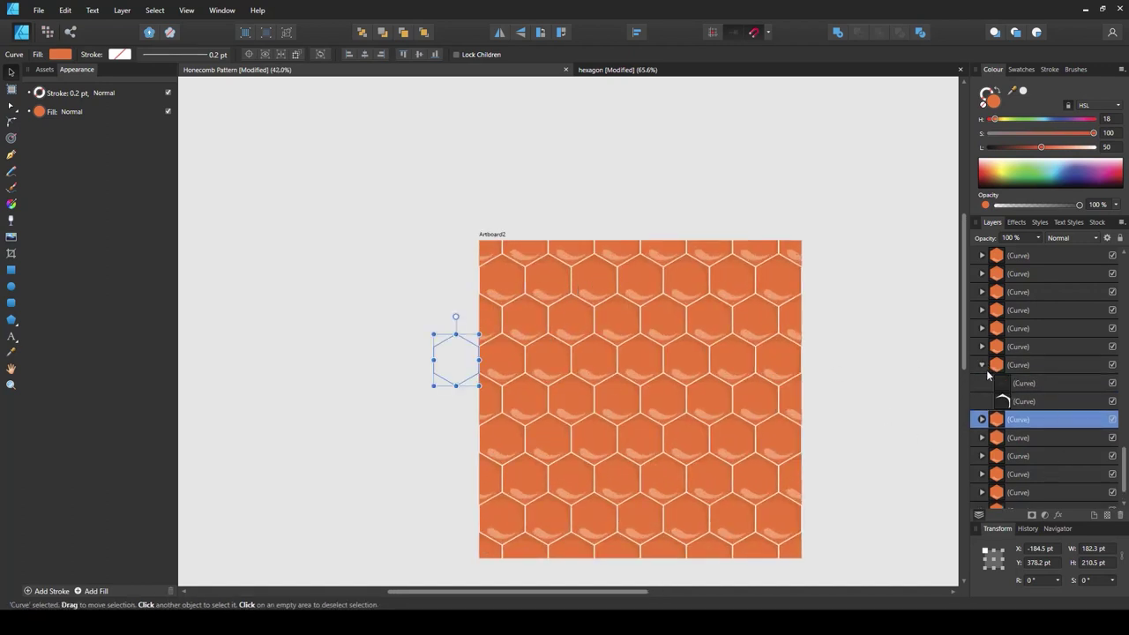
left_click(982, 364)
Recolour hexagons in the pattern's top row with light orange (M 46, Y 100), yellow (M 20, Y 75) and red fills.
left_click_drag(456, 359, 527, 220)
left_click(60, 53)
left_click(71, 127)
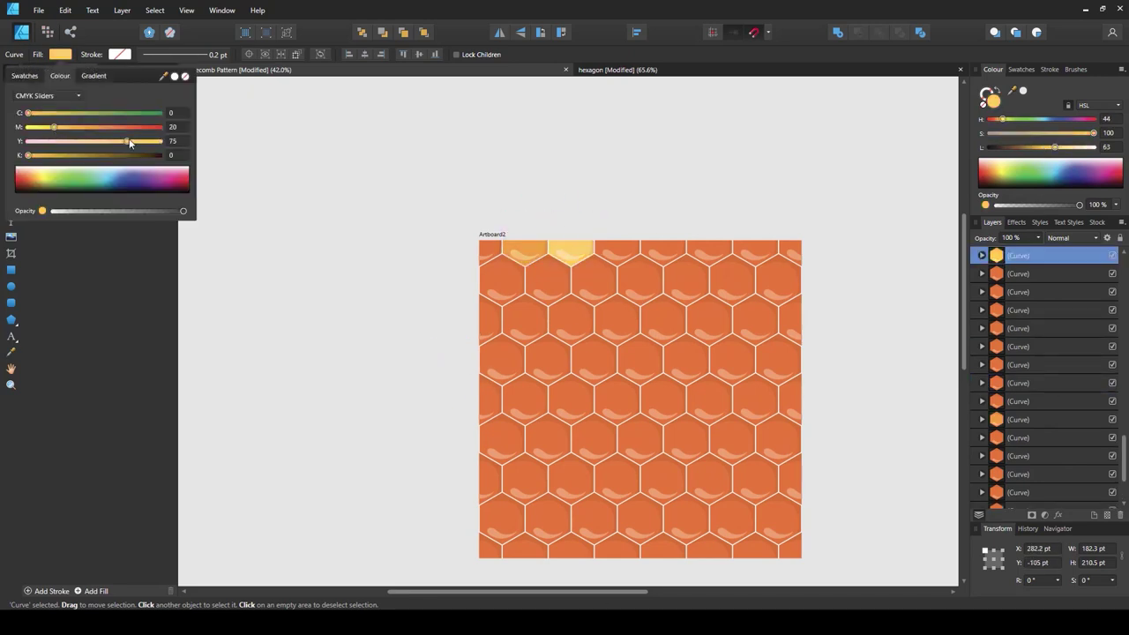
left_click(618, 251)
left_click(60, 54)
Recolour hexagons in the second row red, yellow and light orange, sampling the colours from hexagons already coloured.
left_click(503, 279)
left_click(60, 54)
left_click_drag(162, 75, 523, 249)
left_click(573, 279)
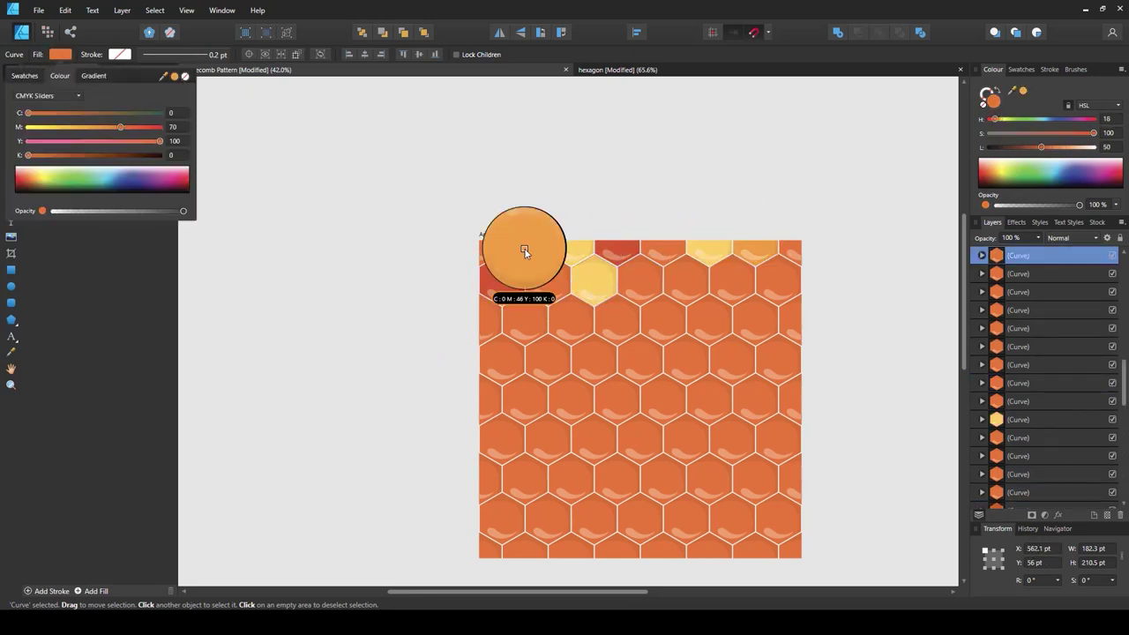
Recolour the cut-off bottom-row hexagons light orange, yellow and red to match the top row's colour sequence.
left_click(524, 549)
left_click(59, 54)
left_click(571, 547)
left_click(708, 547)
left_click(754, 547)
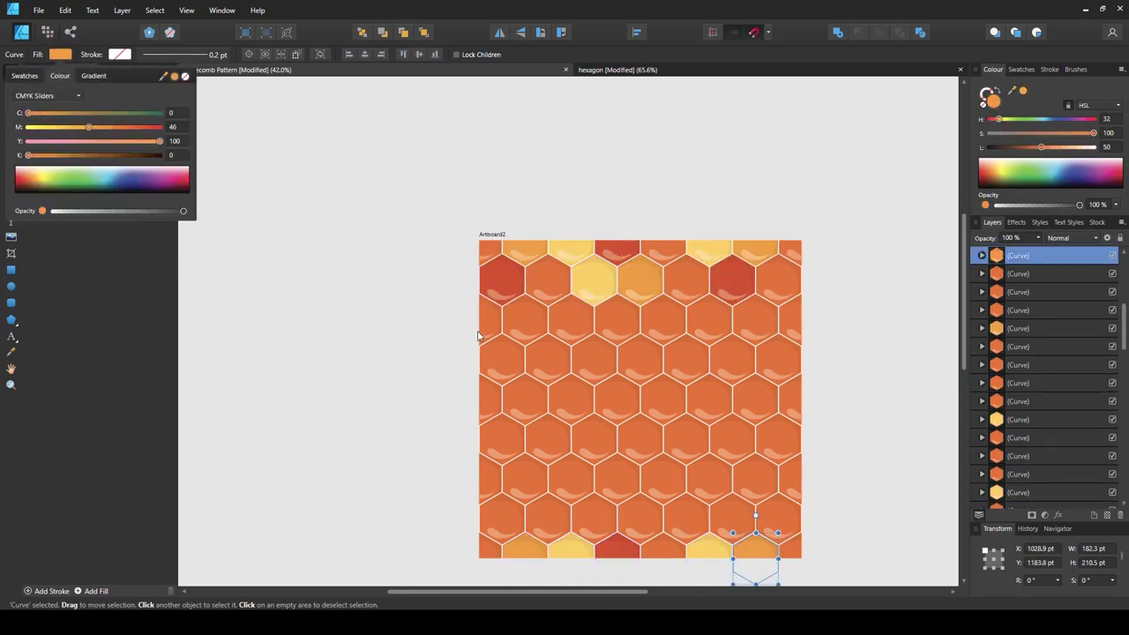
Recolour hexagons in the row above the bottom edge yellow, red and light orange, and give opposite side-edge halves matching red and yellow fills.
left_click(502, 519)
left_click(186, 77)
left_click(779, 516)
left_click(642, 521)
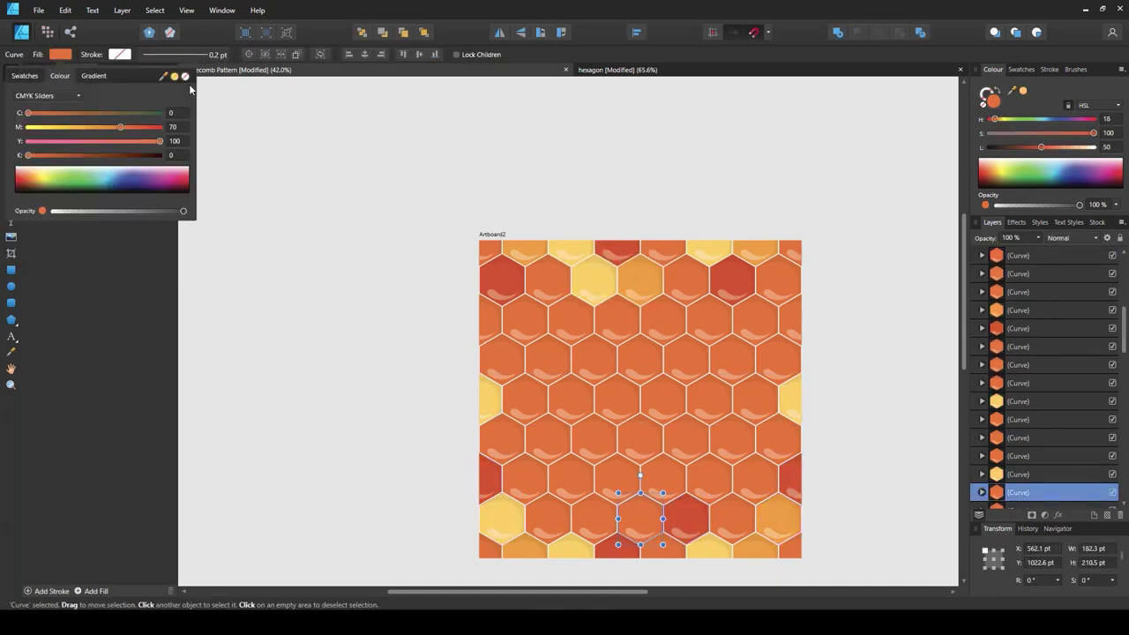
Recolour hexagons across the lower half of the pattern in a scattered mix of yellow, light orange and red.
left_click_drag(162, 76, 186, 182)
left_click(643, 441)
left_click(60, 54)
left_click(504, 438)
left_click(542, 341)
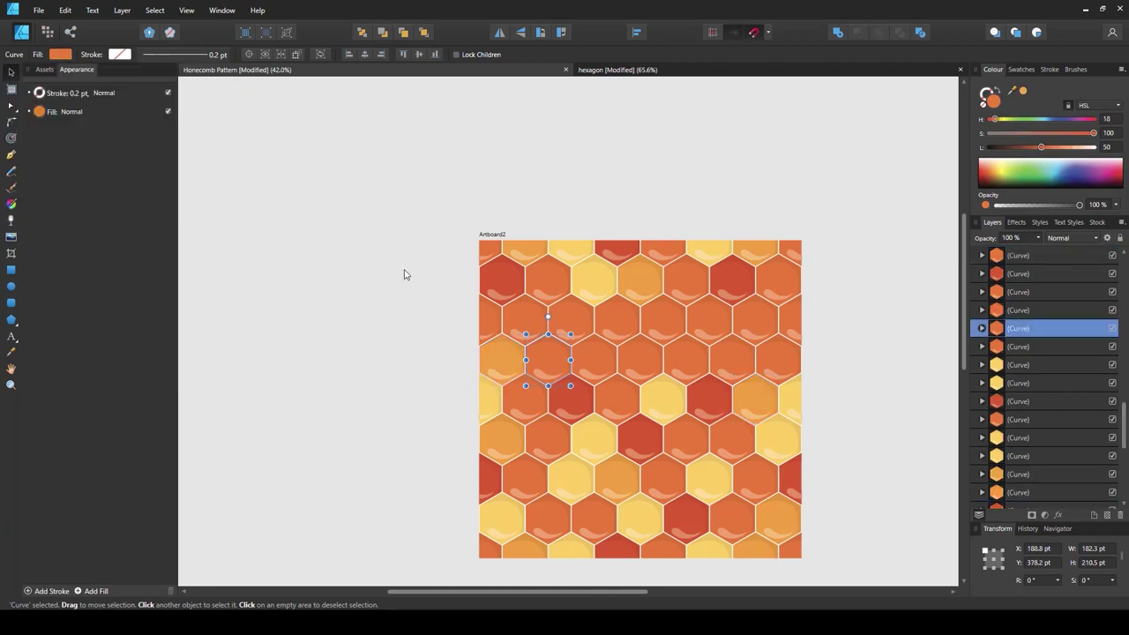
Recolour hexagons in the third and fourth rows yellow, light orange and red, with matching light orange halves at the third row's side edges.
left_click(643, 353)
left_click(60, 54)
left_click_drag(162, 76, 200, 176)
left_click(801, 319)
left_click(517, 303)
left_click(711, 315)
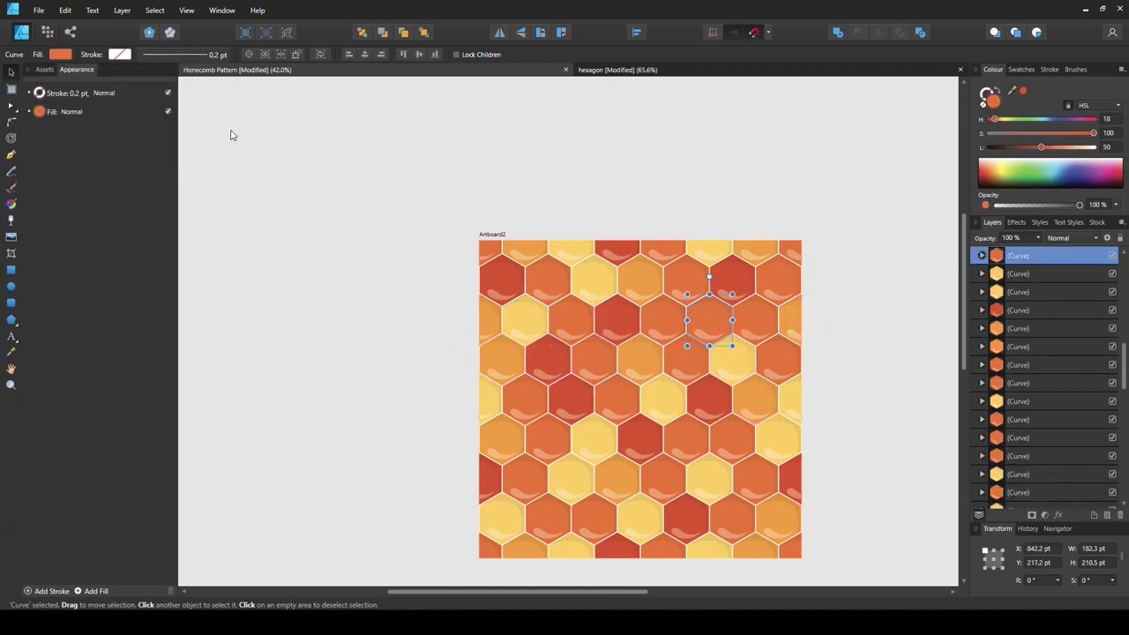
left_click(60, 53)
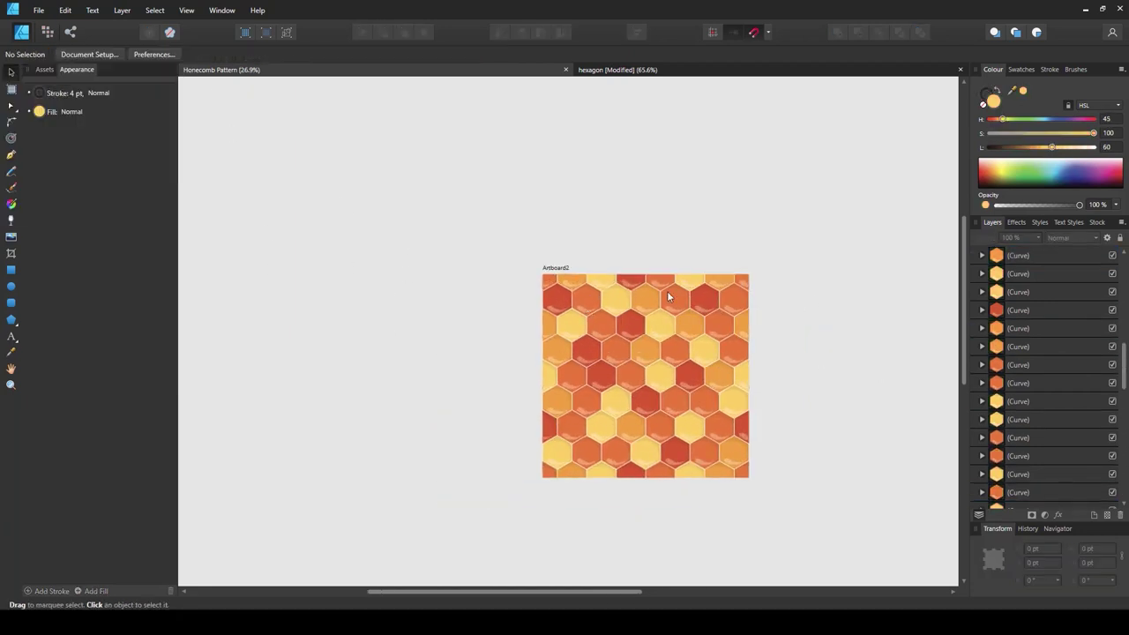
Draw a yellow rectangle of about 1693.8 x 1563.5 pt that covers the whole artboard and extends past its edges.
left_click(994, 70)
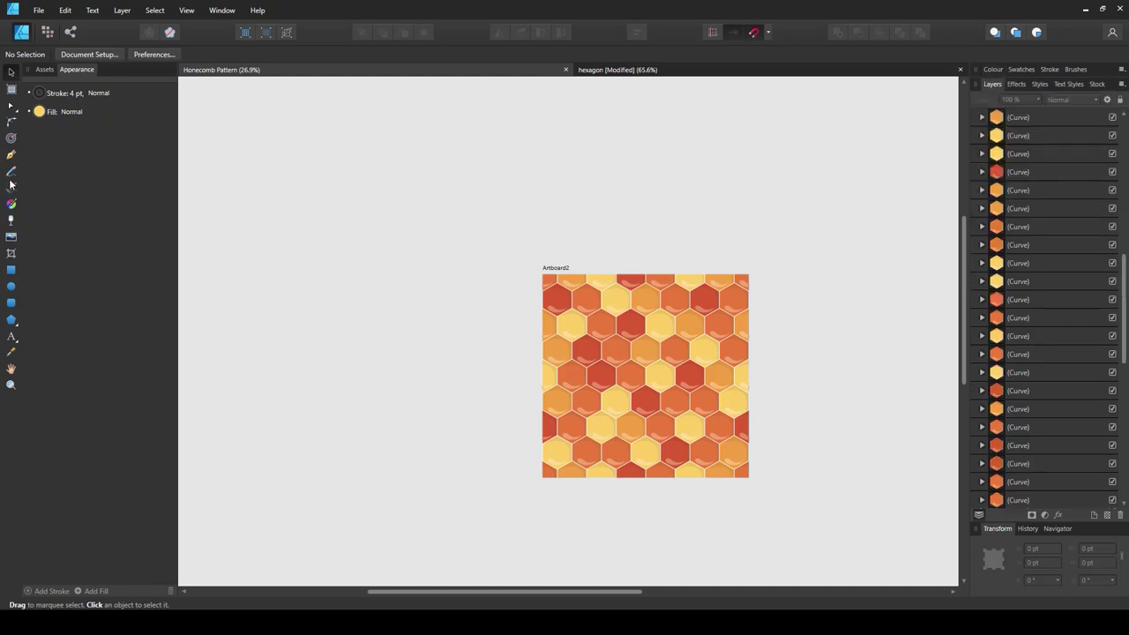
left_click(12, 269)
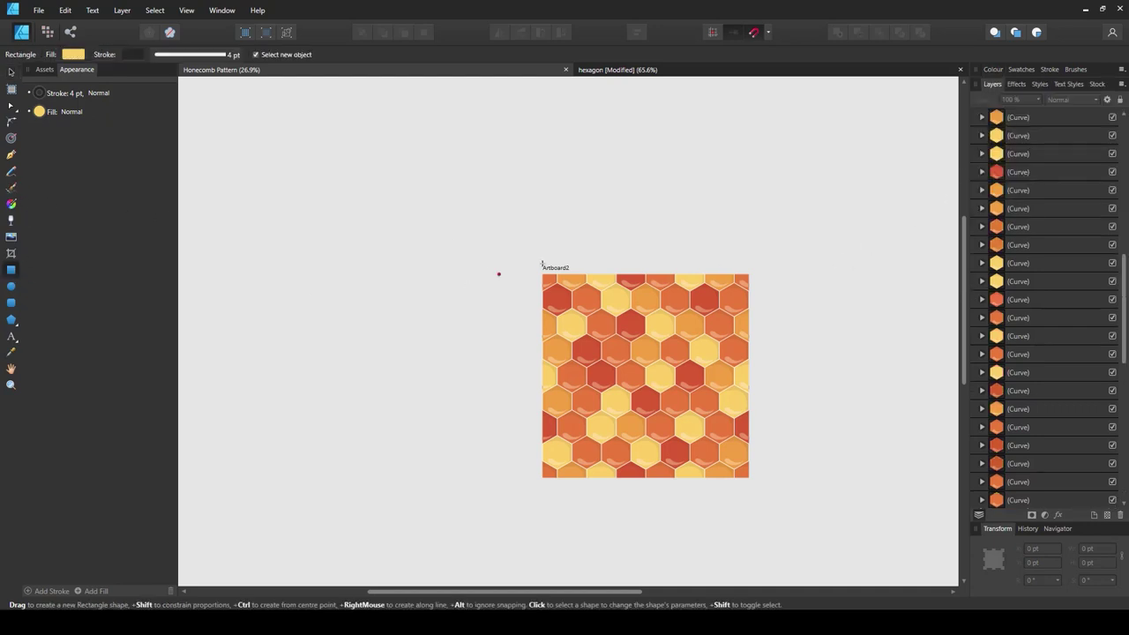
left_click_drag(516, 255, 785, 502)
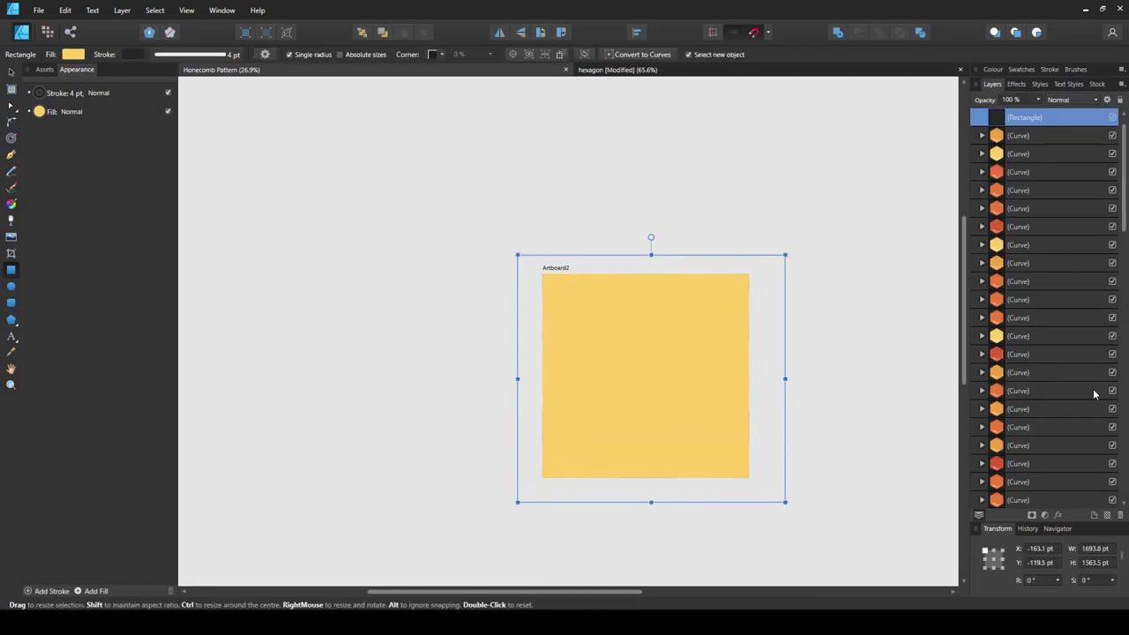
Send the yellow rectangle to the back, behind all the hexagons.
scroll(768, 260, "down", 2)
key("v")
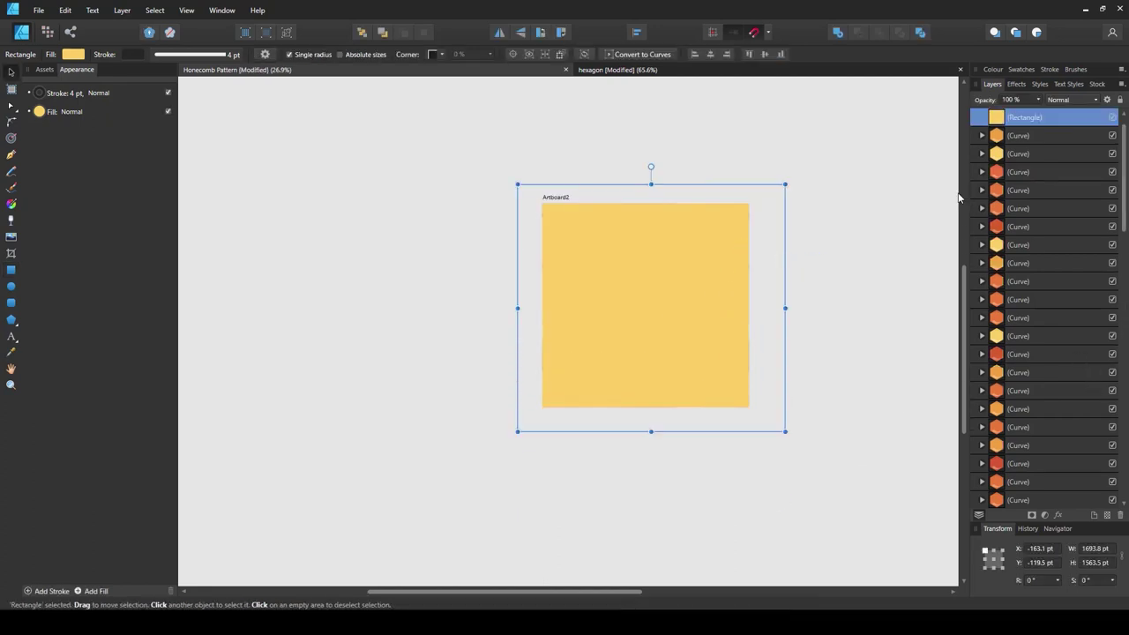
right_click(689, 239)
mouse_move(788, 363)
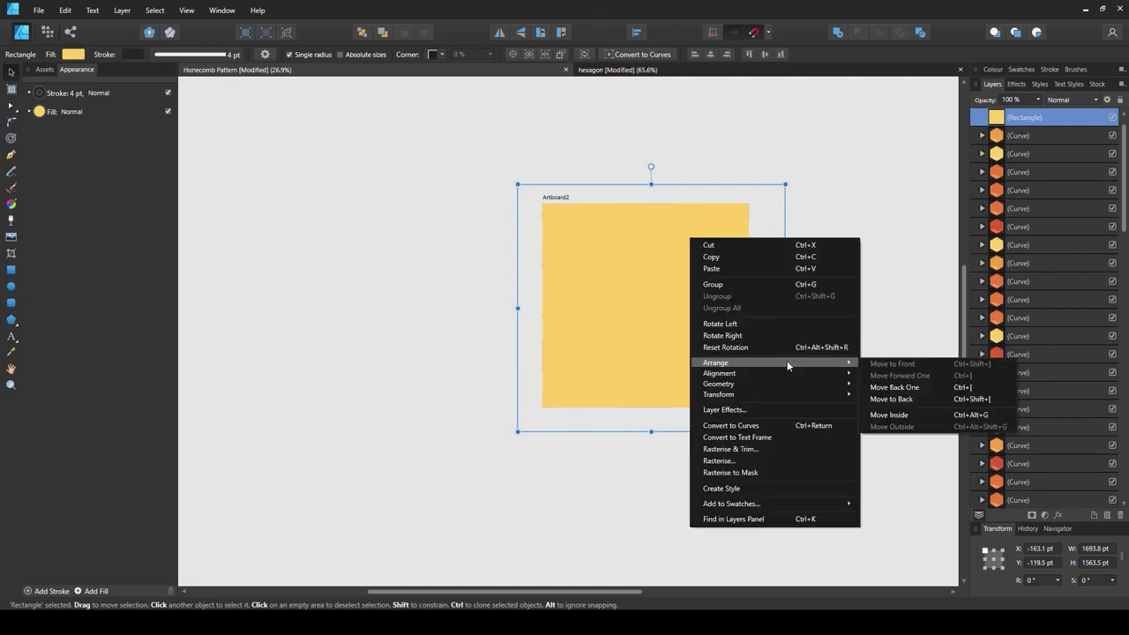
left_click(948, 401)
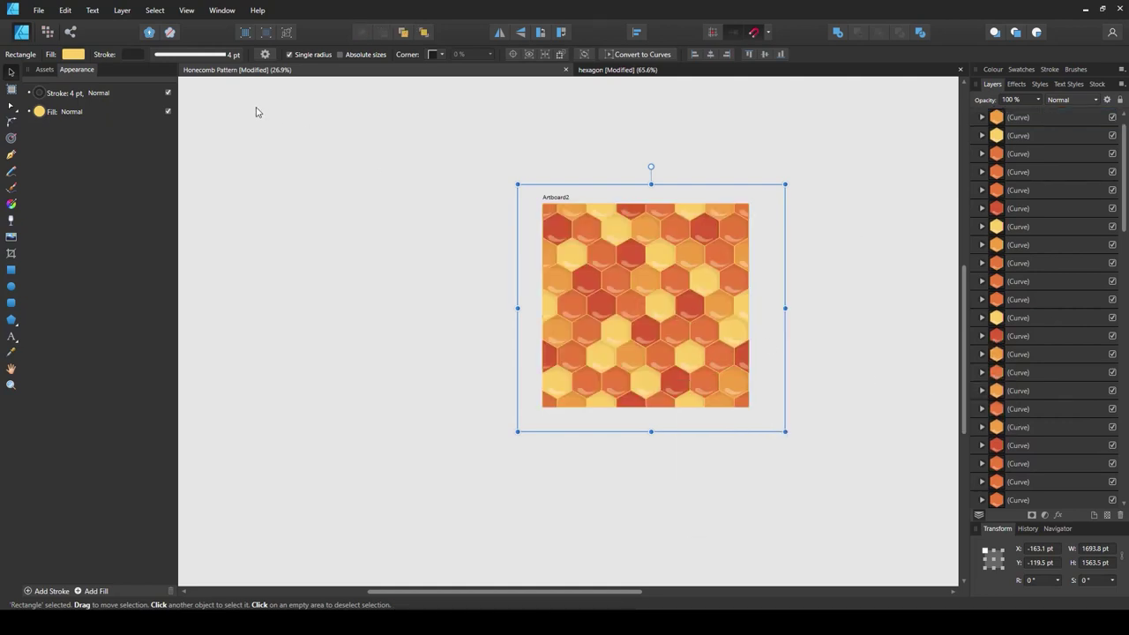
Change the background rectangle's fill to near-black so dark lines separate the hexagons, and deselect it.
left_click(70, 56)
left_click_drag(105, 156, 194, 160)
left_click(139, 141)
left_click(12, 72)
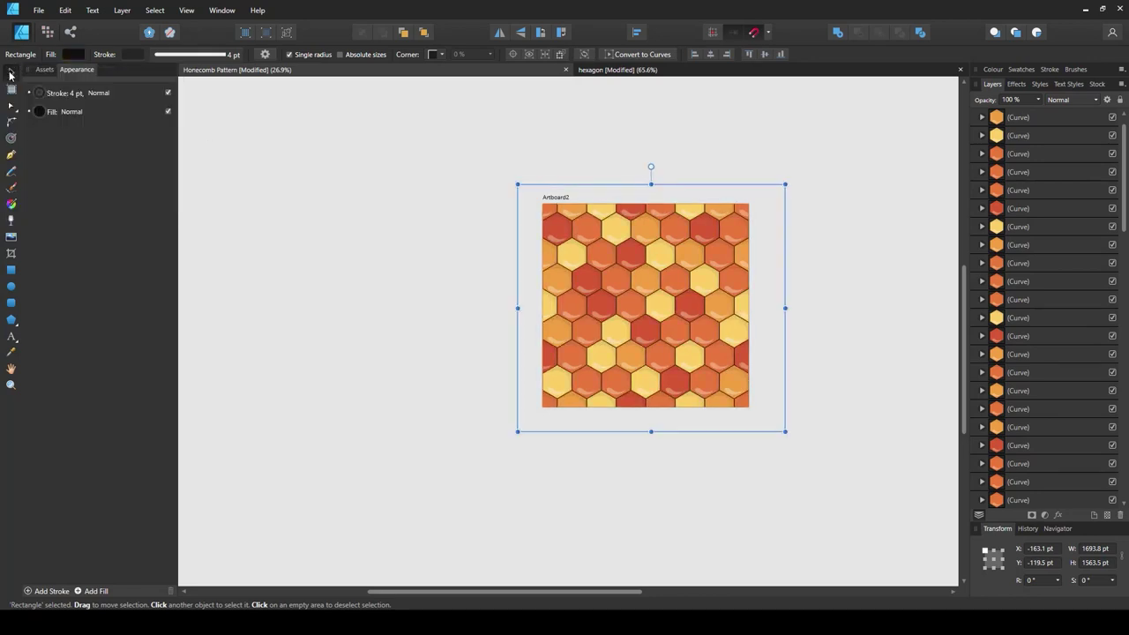
left_click(422, 334)
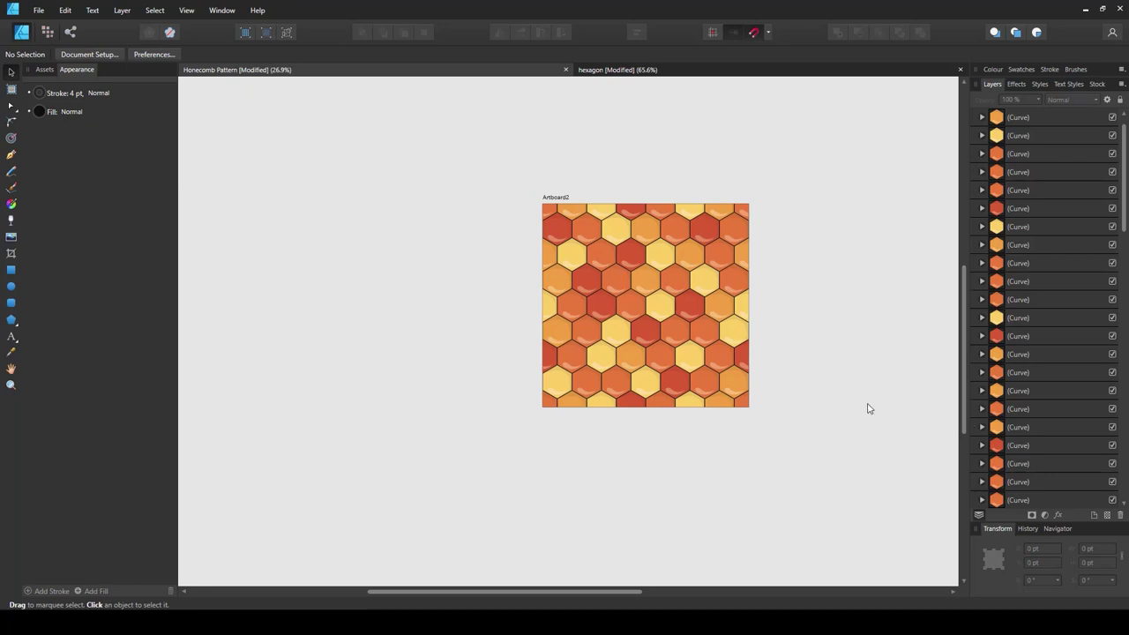
Export the Artboard2 area as a PNG of 5445 x 5370 px.
left_click(38, 10)
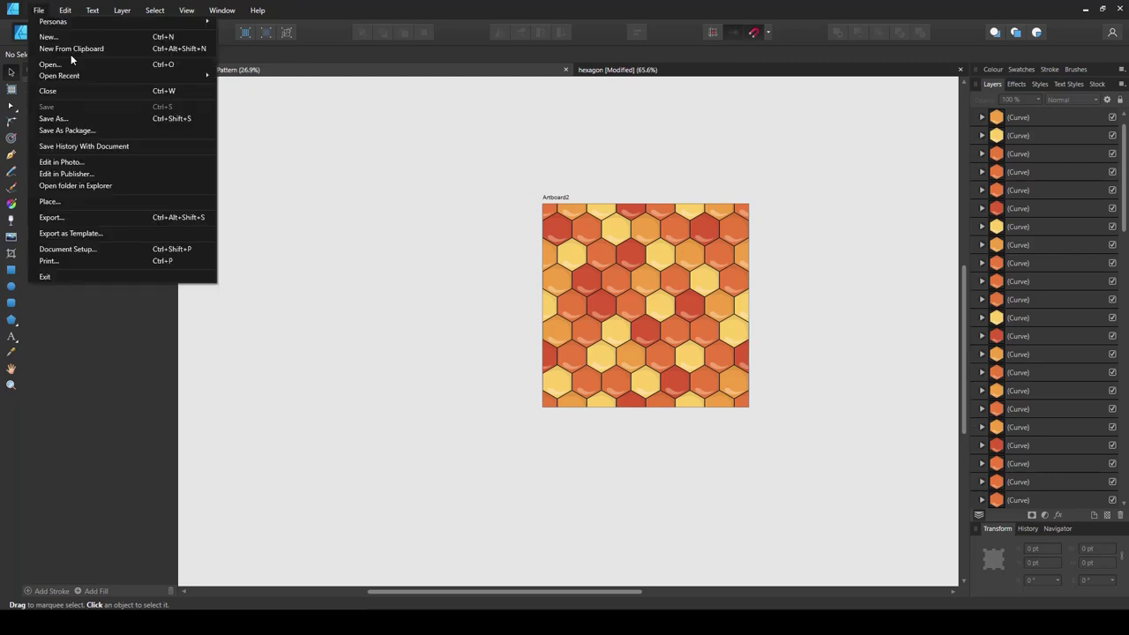
left_click(112, 217)
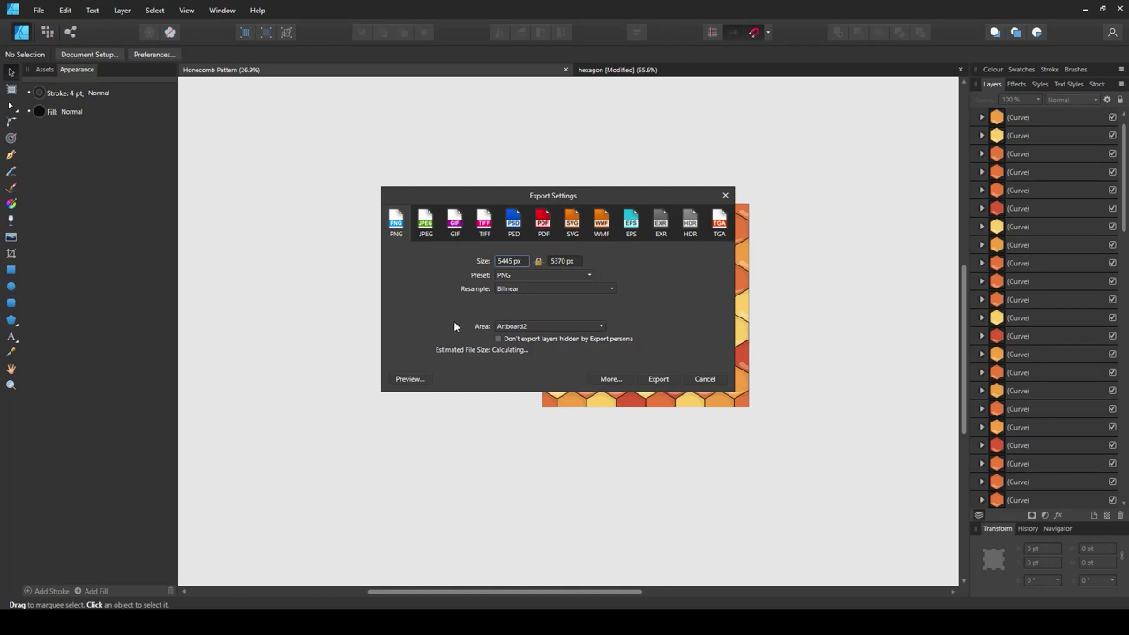
left_click(519, 330)
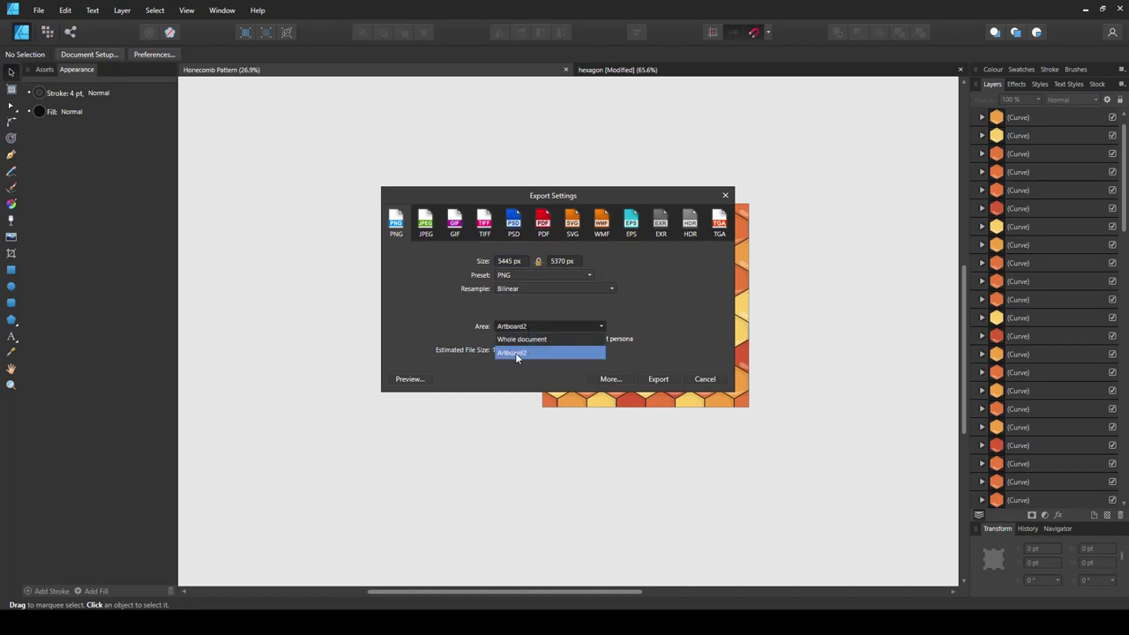
left_click(648, 327)
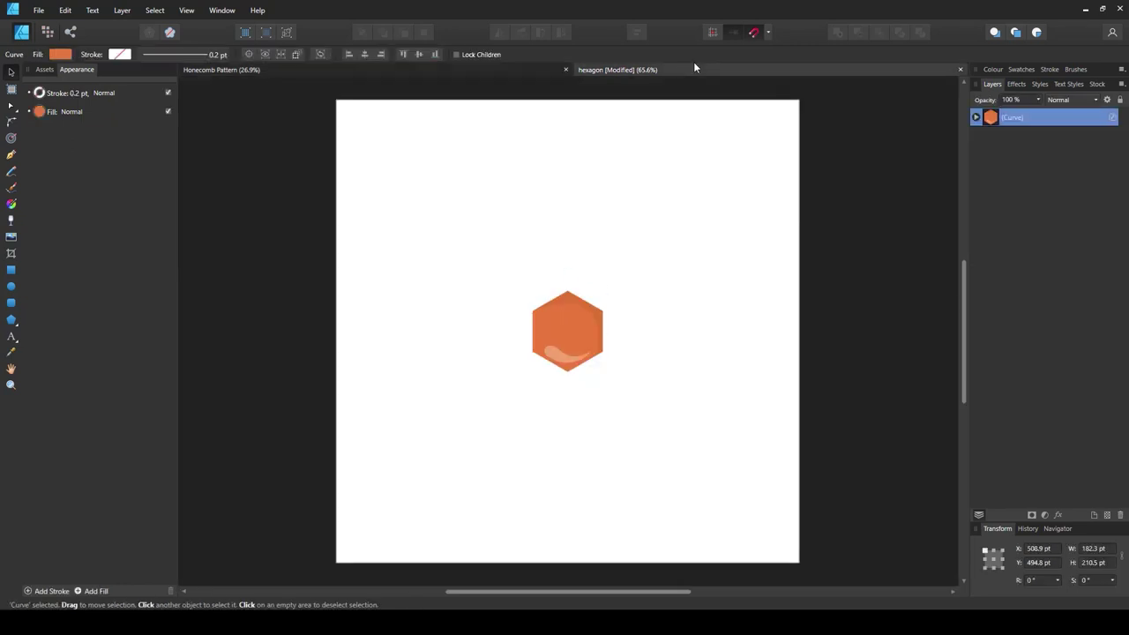
In the hexagon document, hide the hexagon and draw a rectangle of about 1353.2 x 1364.7 pt extending past all page edges.
key("ctrl+a")
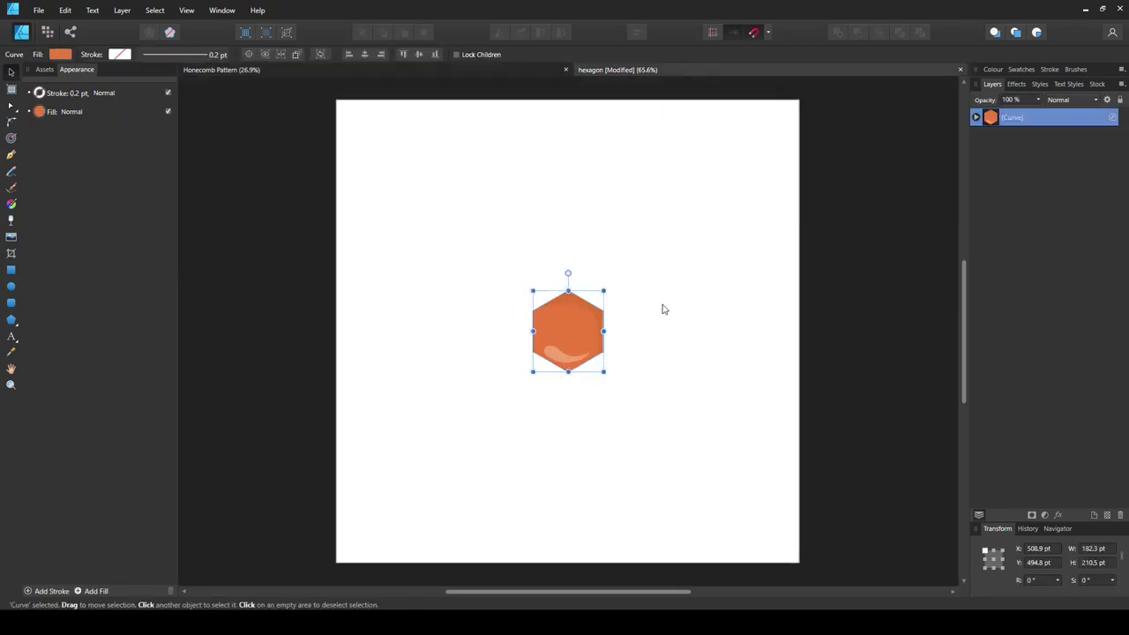
left_click(1113, 117)
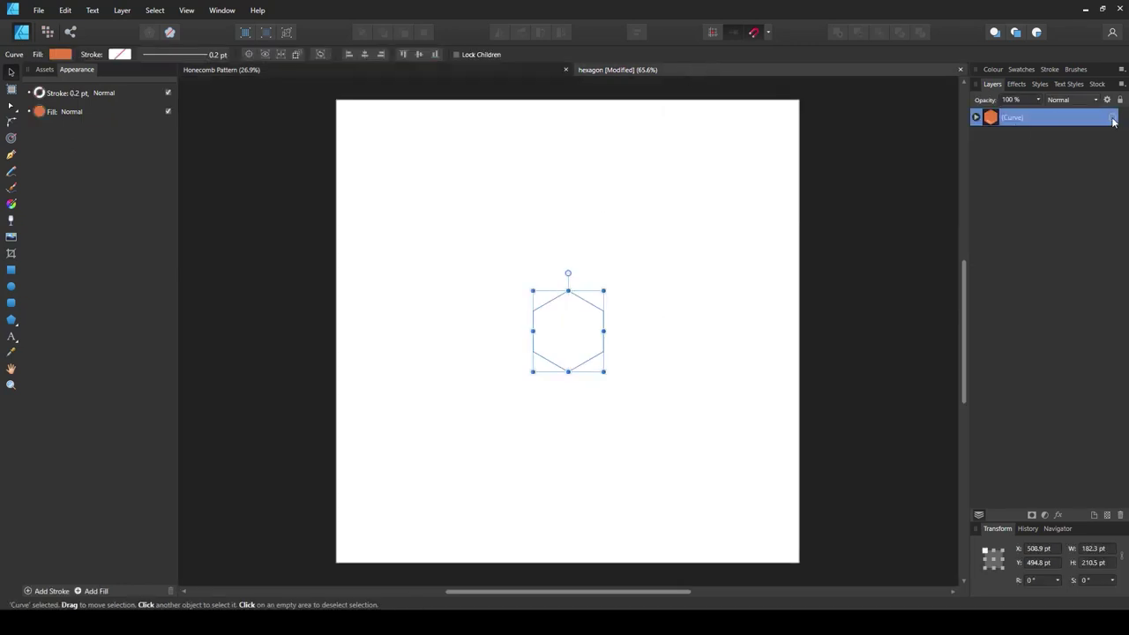
left_click(11, 269)
scroll(566, 325, "down", 1)
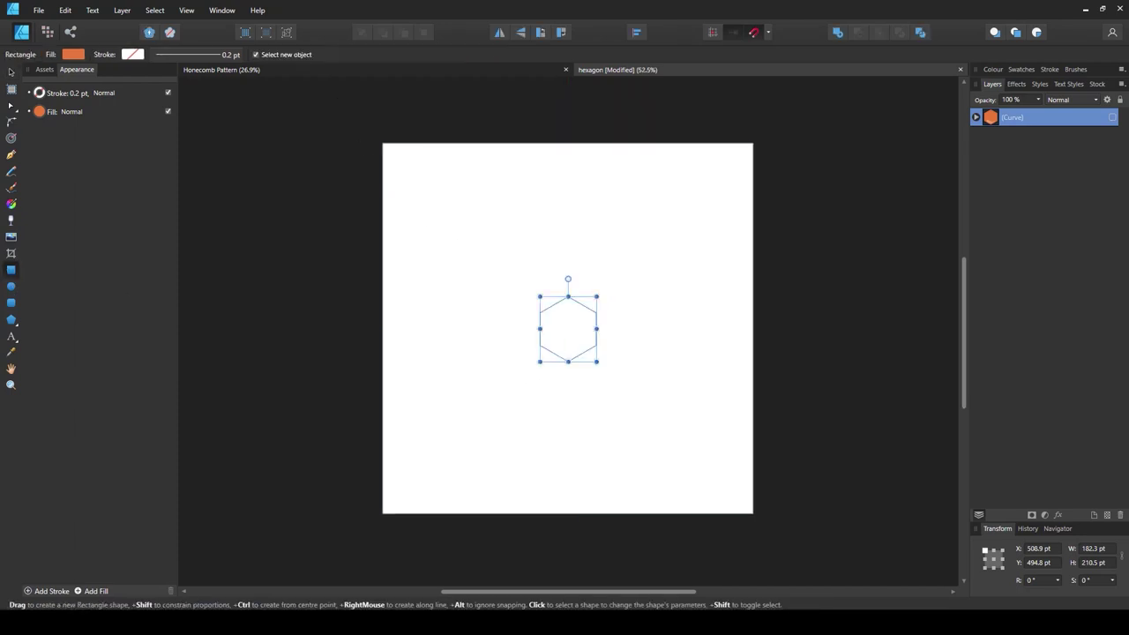
left_click_drag(358, 111, 775, 532)
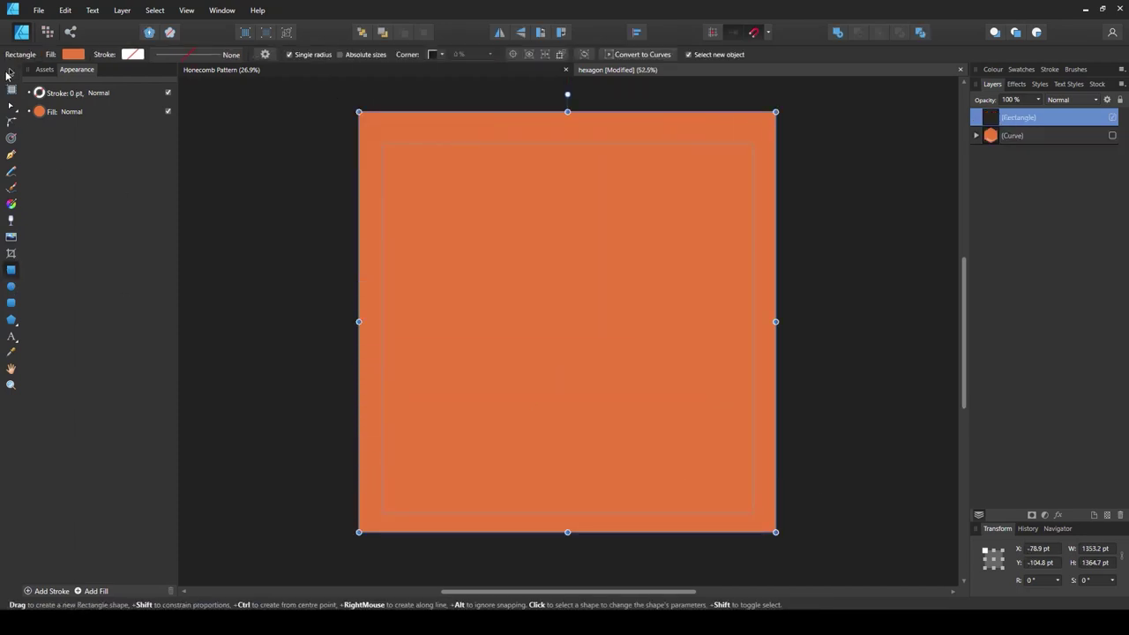
Give the new rectangle a Bitmap fill using the exported honeycomb tile image.
left_click(11, 72)
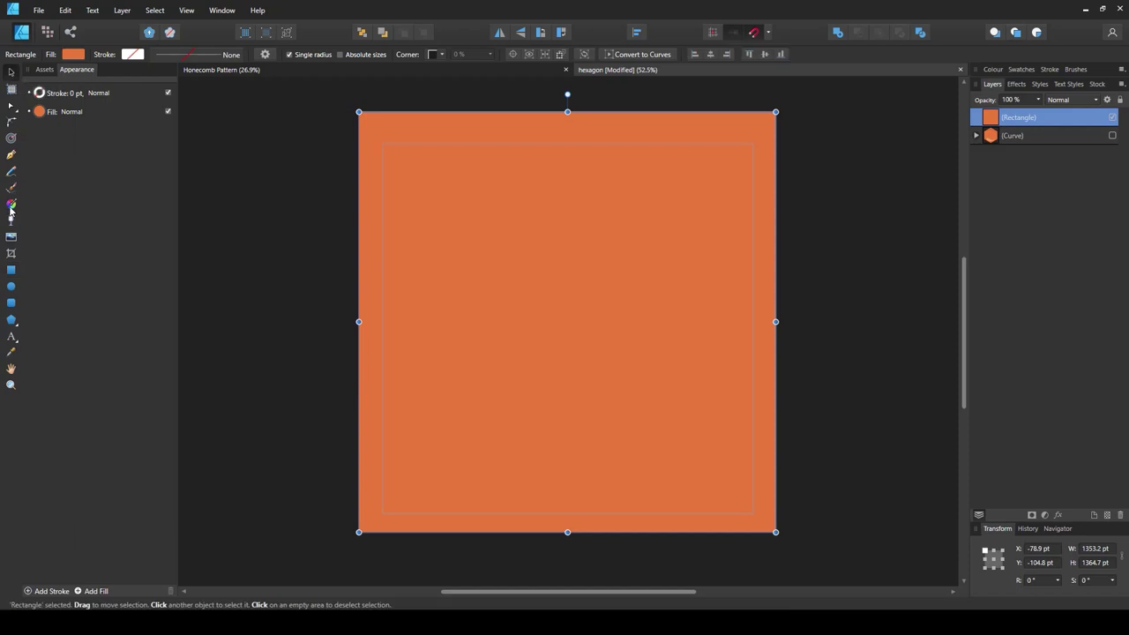
left_click(10, 205)
left_click(142, 56)
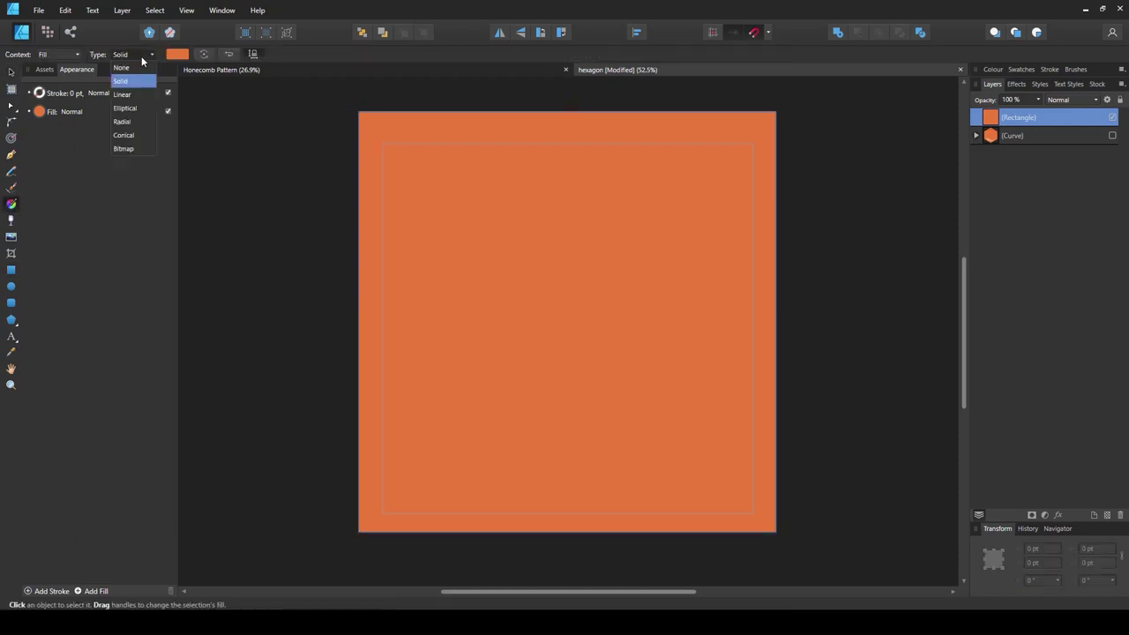
left_click(136, 150)
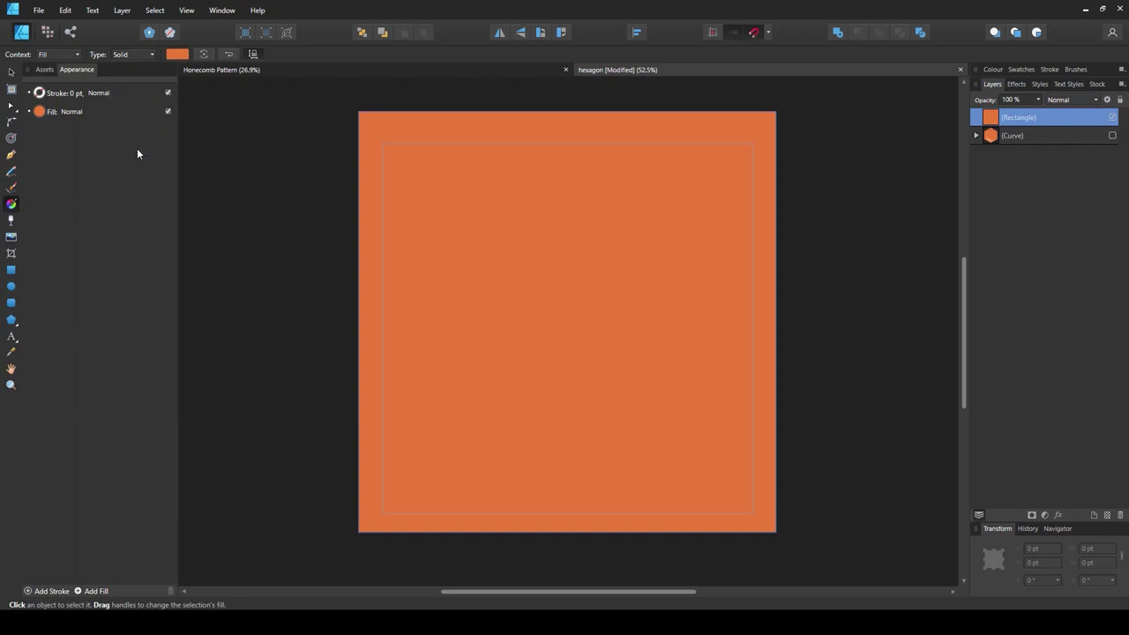
double_click(250, 152)
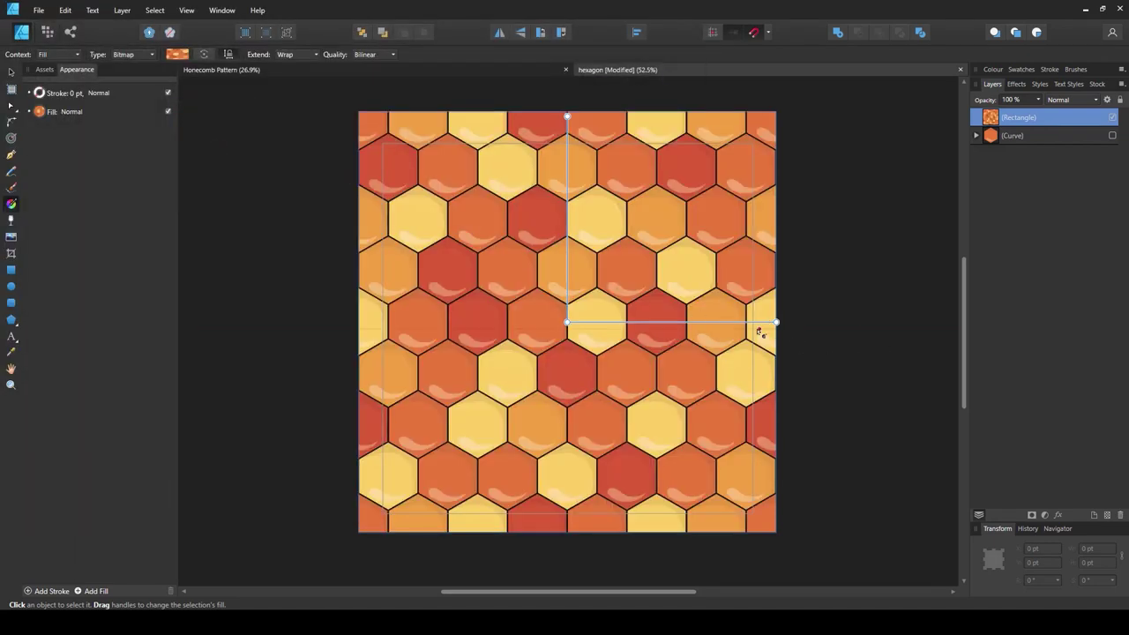
Scale the bitmap fill down to under half its size so the tile repeats across the rectangle, and inspect the seams closely.
left_click_drag(776, 323, 659, 324)
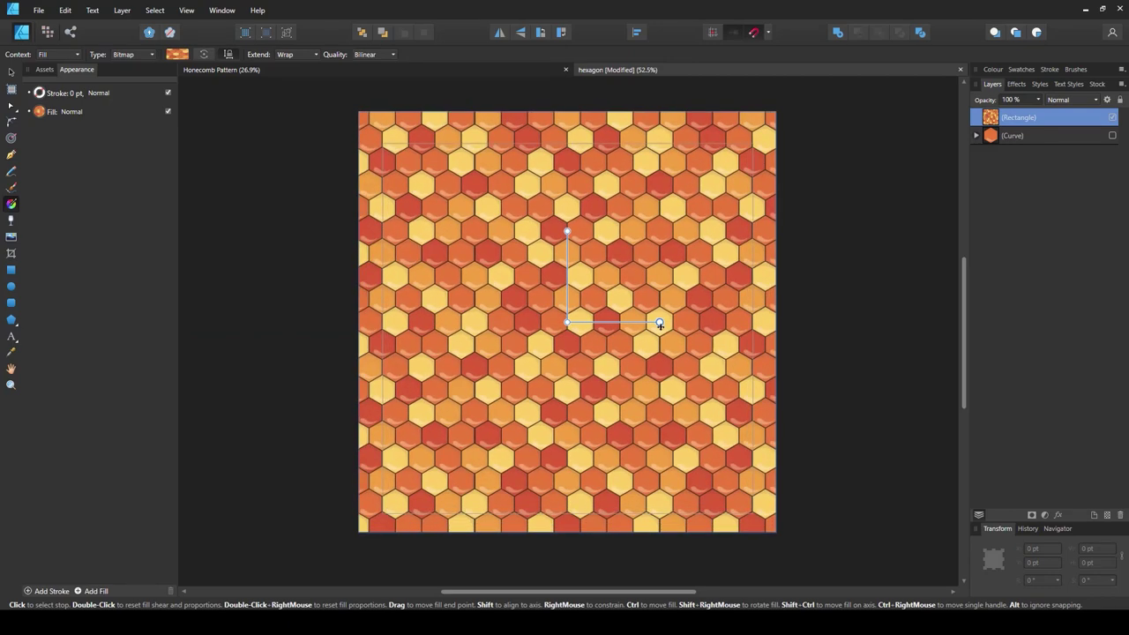
scroll(437, 323, "up", 5)
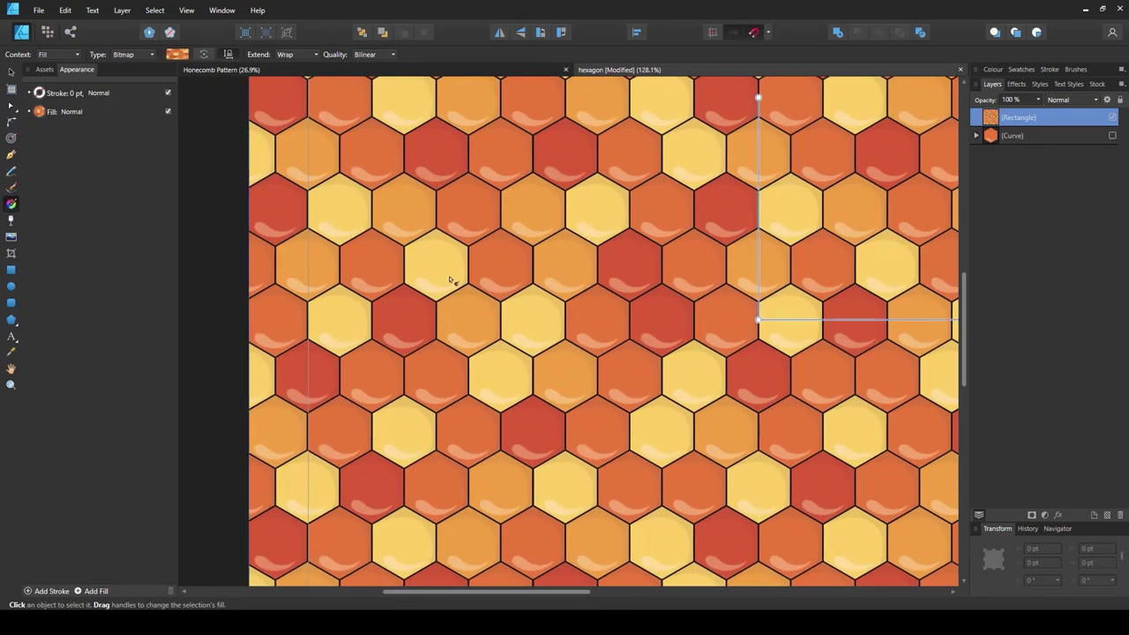
scroll(451, 281, "down", 4)
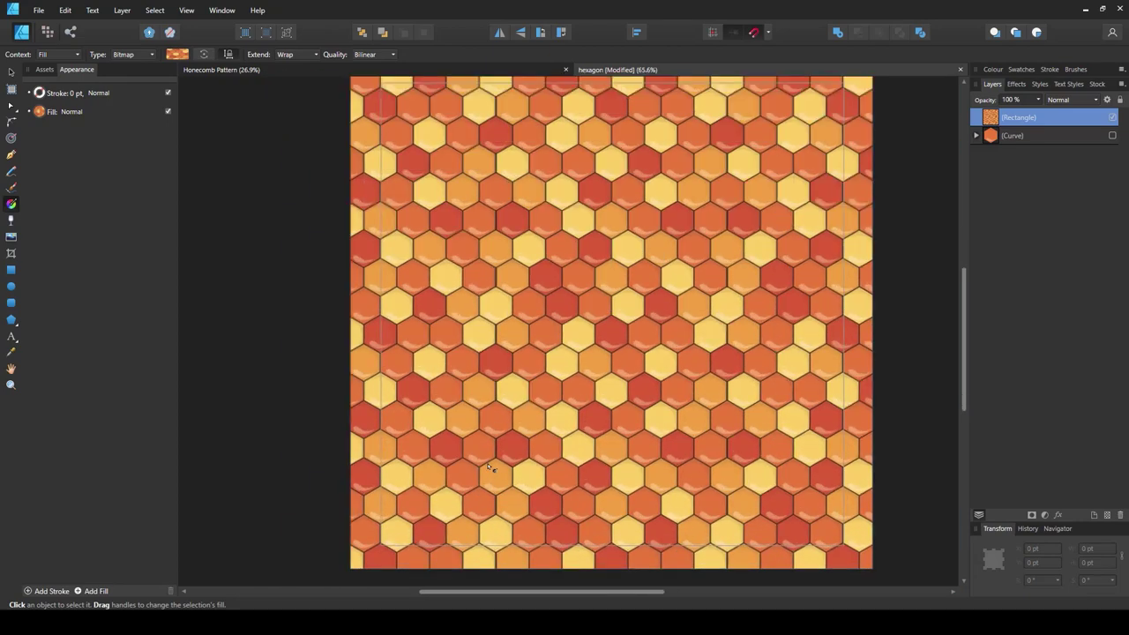
scroll(490, 468, "up", 6)
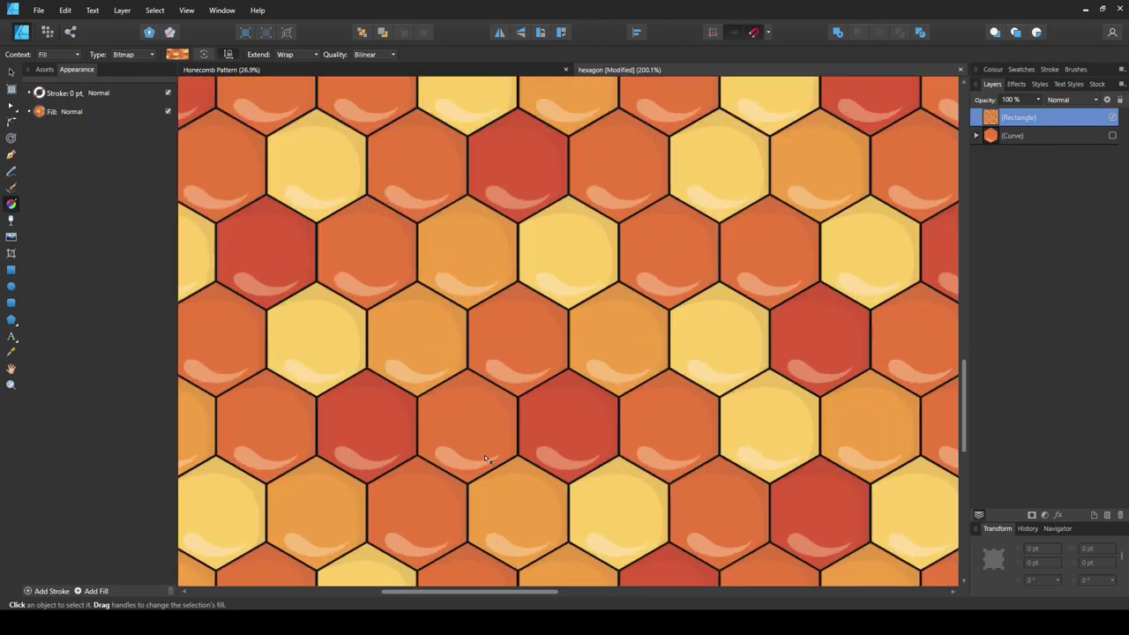
scroll(428, 420, "down", 8)
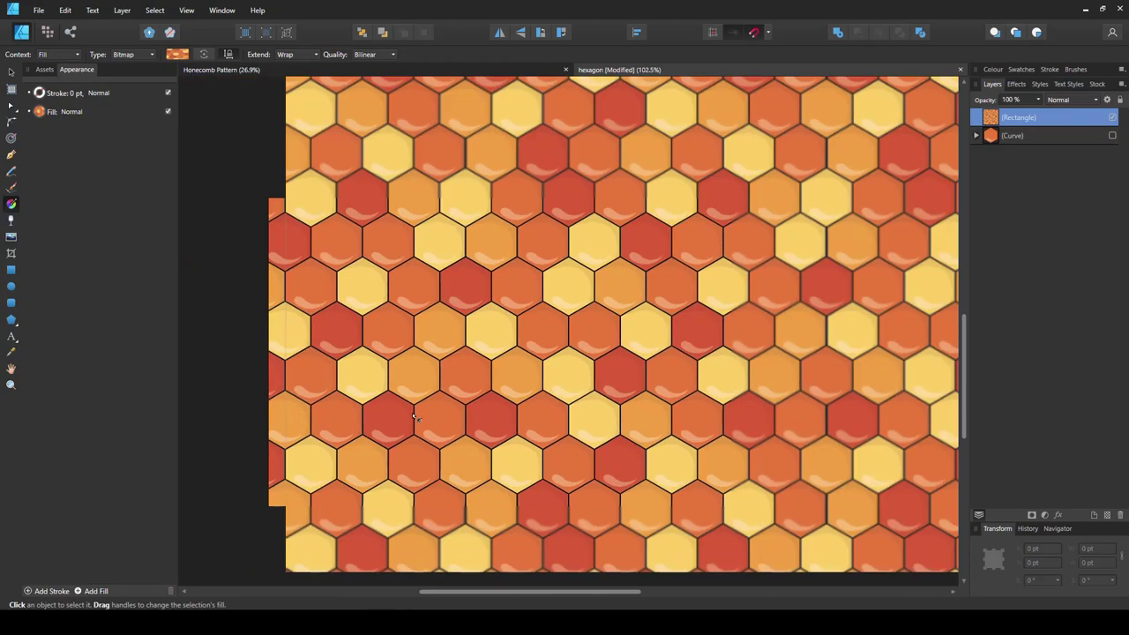
scroll(618, 254, "up", 9)
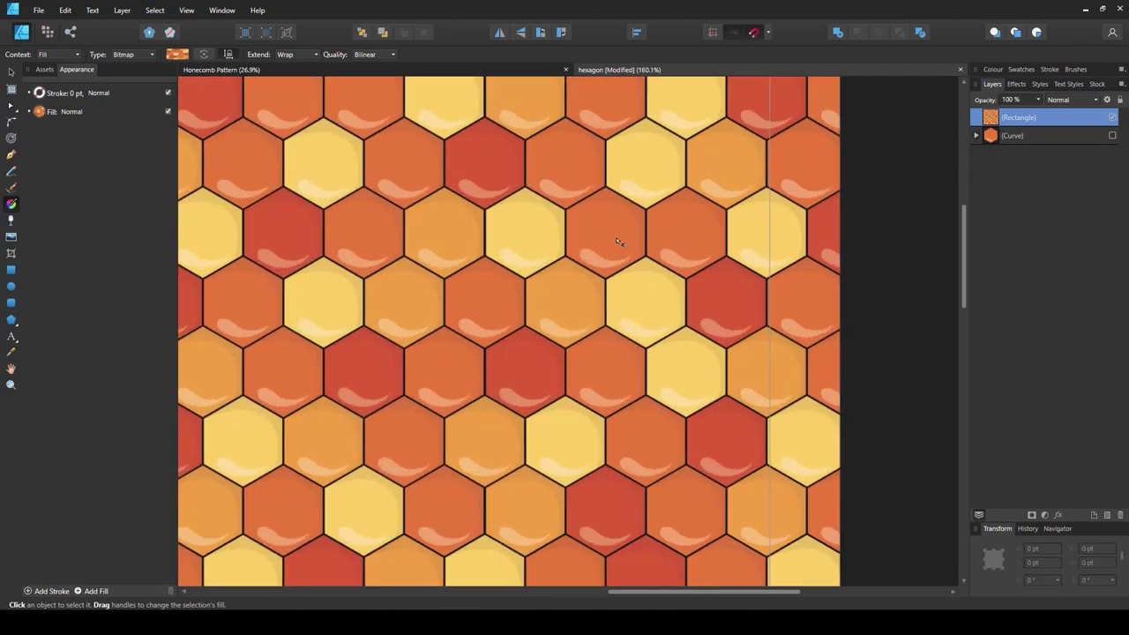
scroll(622, 255, "down", 8)
scroll(623, 255, "down", 1)
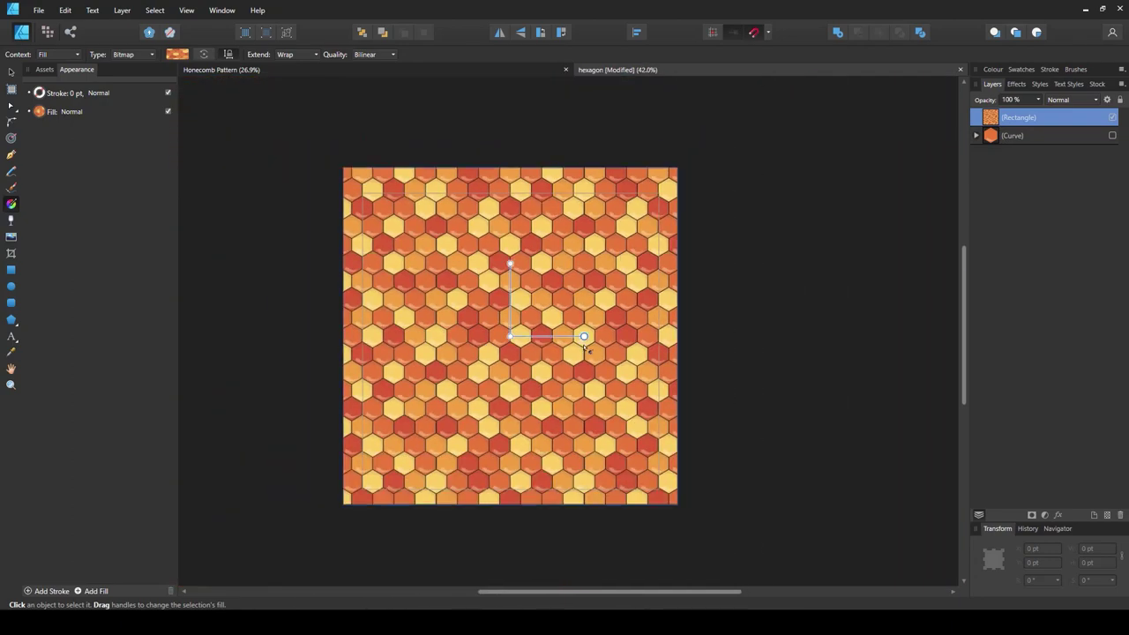
Shrink the bitmap fill further for a finer honeycomb repeat, check the result, and return to the Honeycomb Pattern document.
left_click_drag(540, 335, 556, 335)
scroll(446, 302, "up", 2)
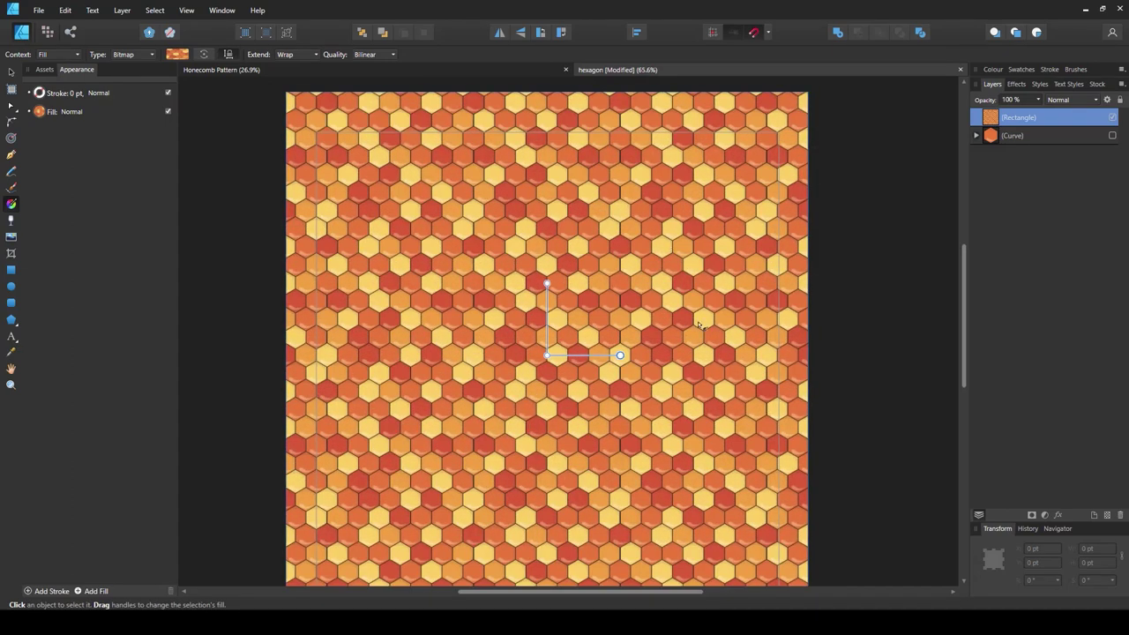
scroll(674, 334, "down", 2)
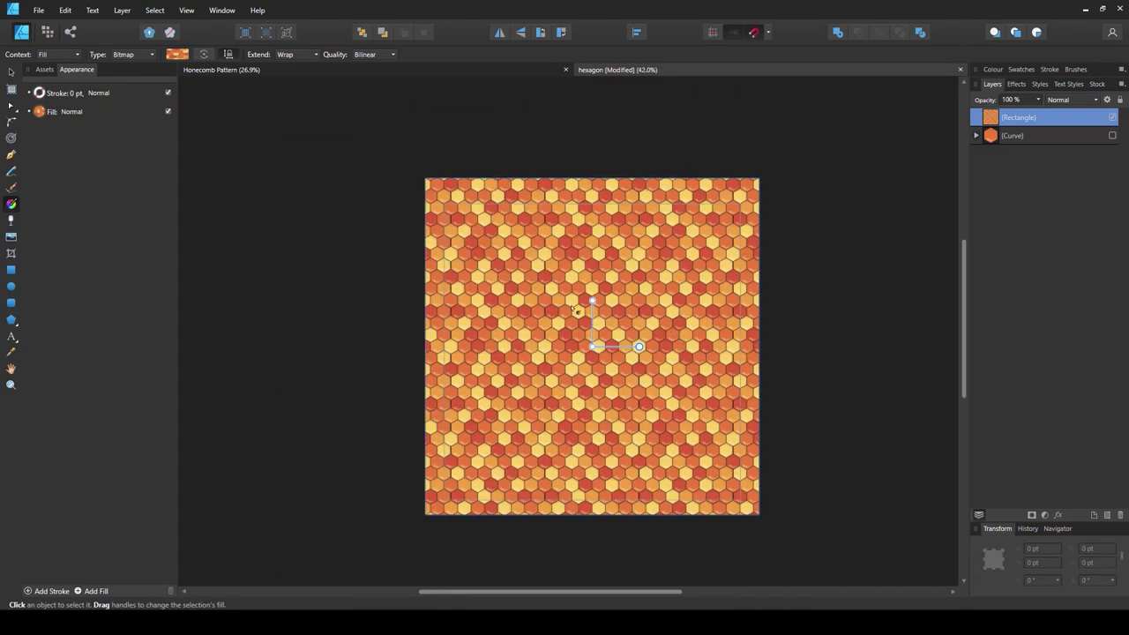
scroll(641, 362, "down", 1)
key("ctrl+Tab")
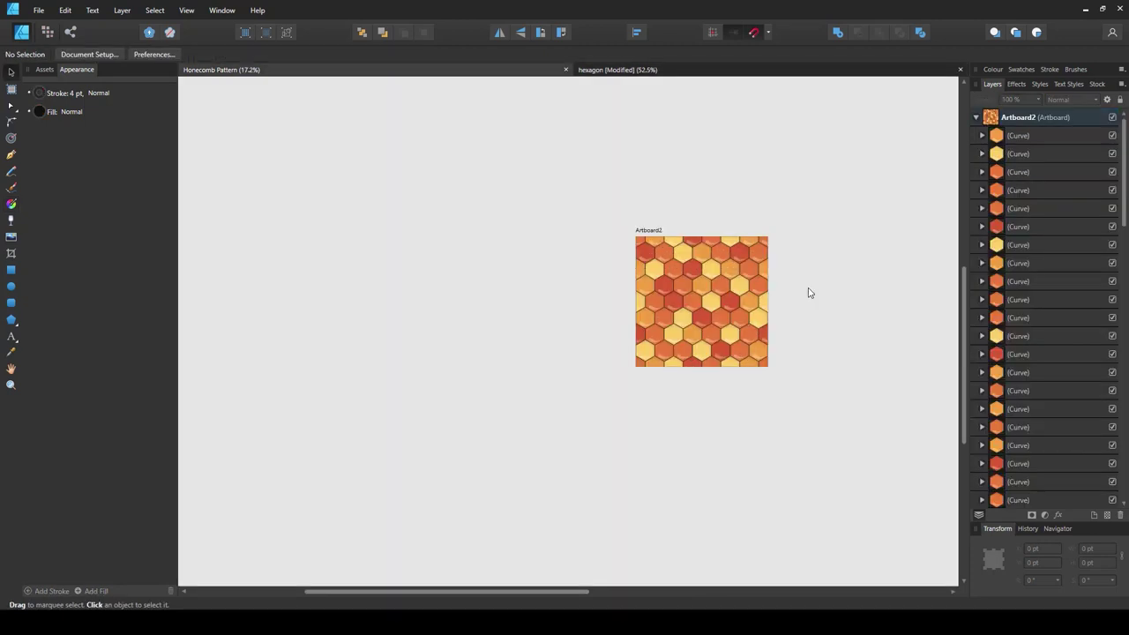